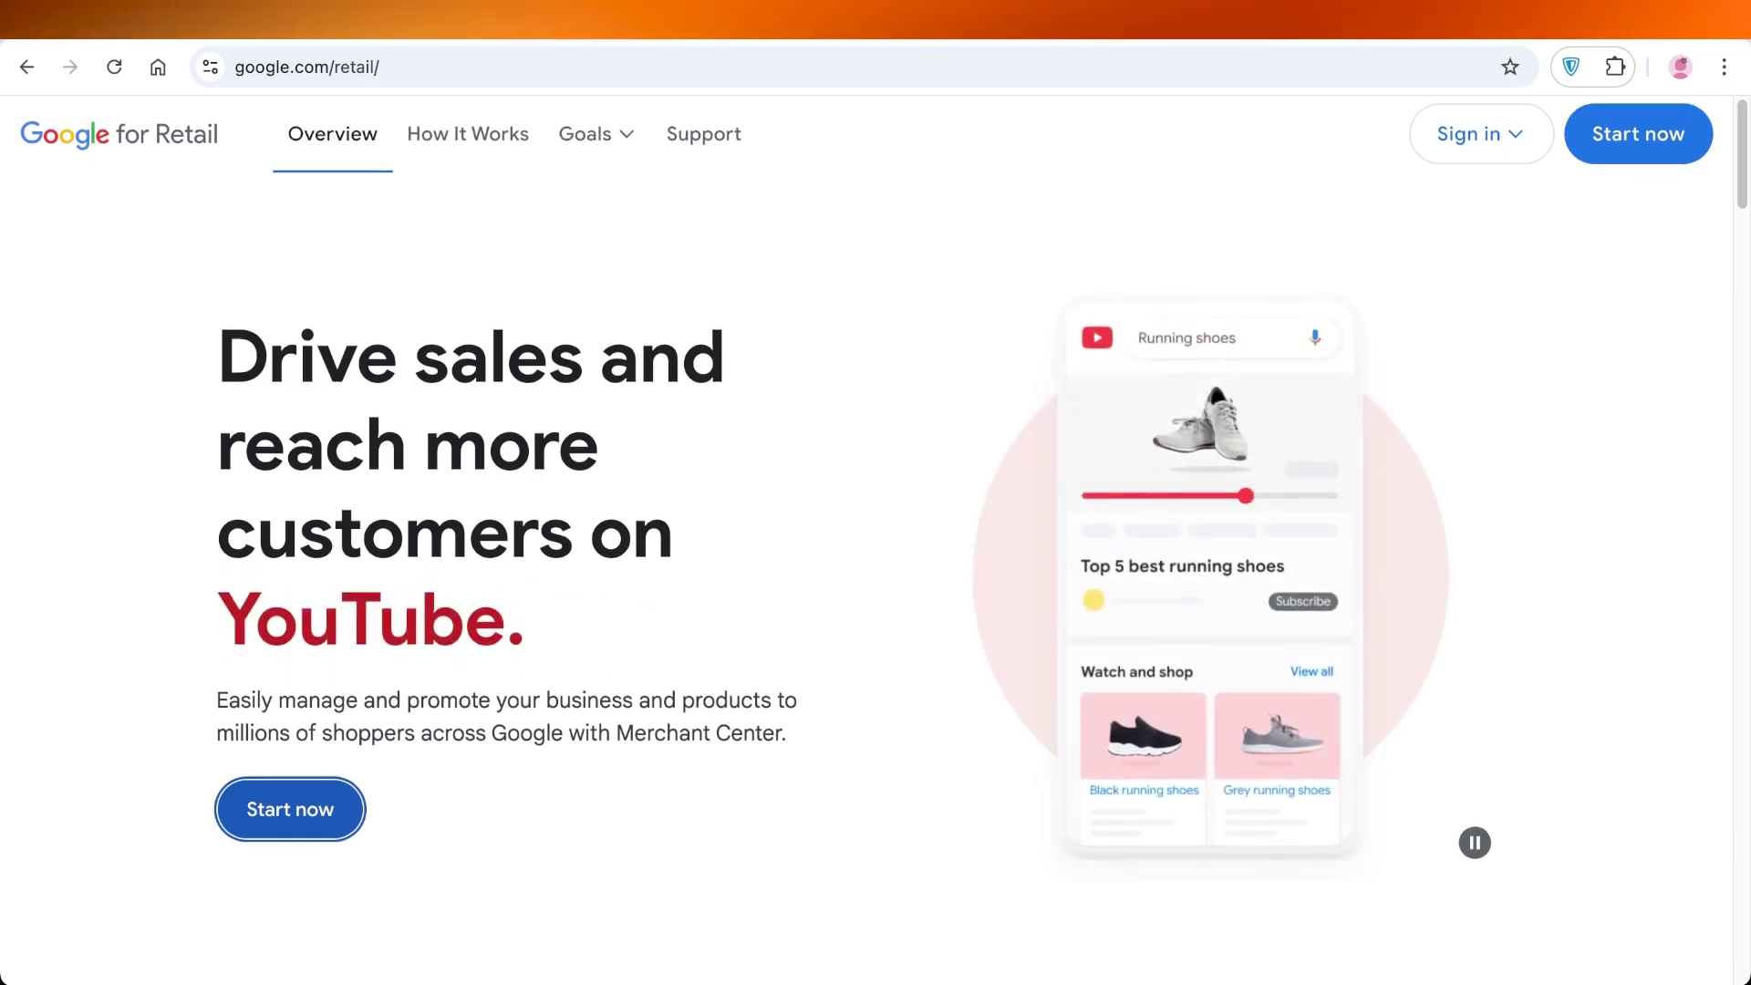
Read through the Google for Retail overview, including where products can show up and how to get started with Merchant Center
scroll(876, 492, "down", 1)
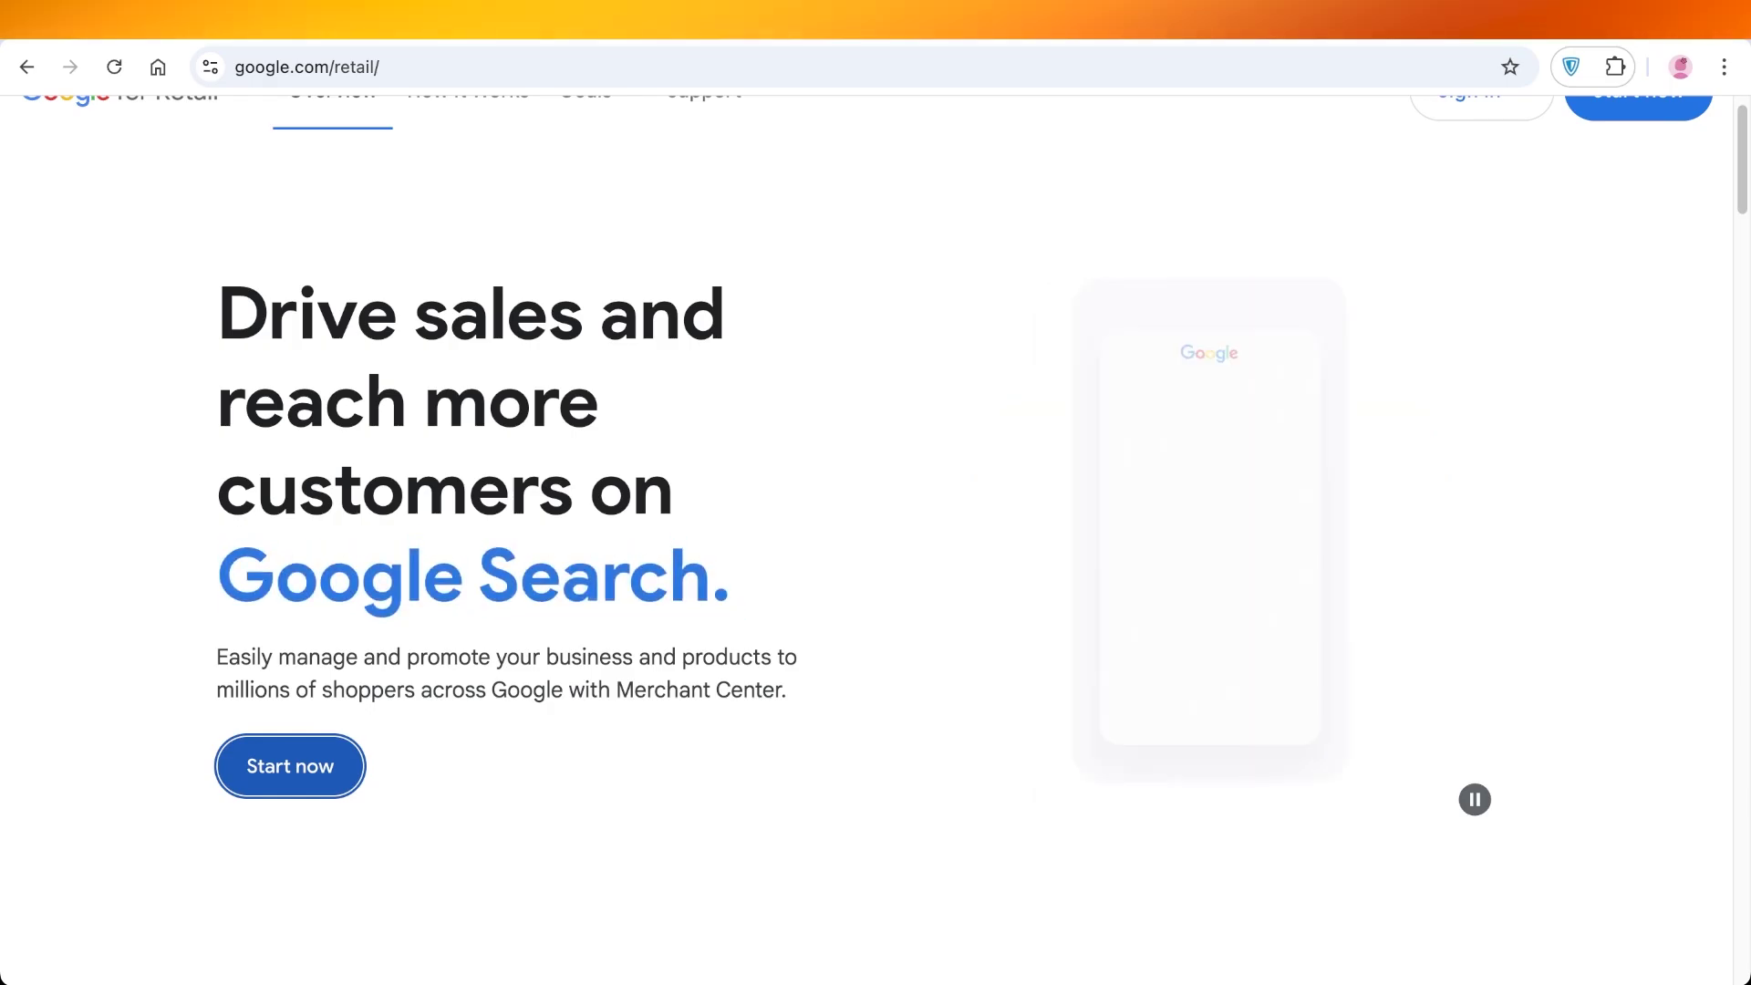
scroll(875, 538, "up", 1)
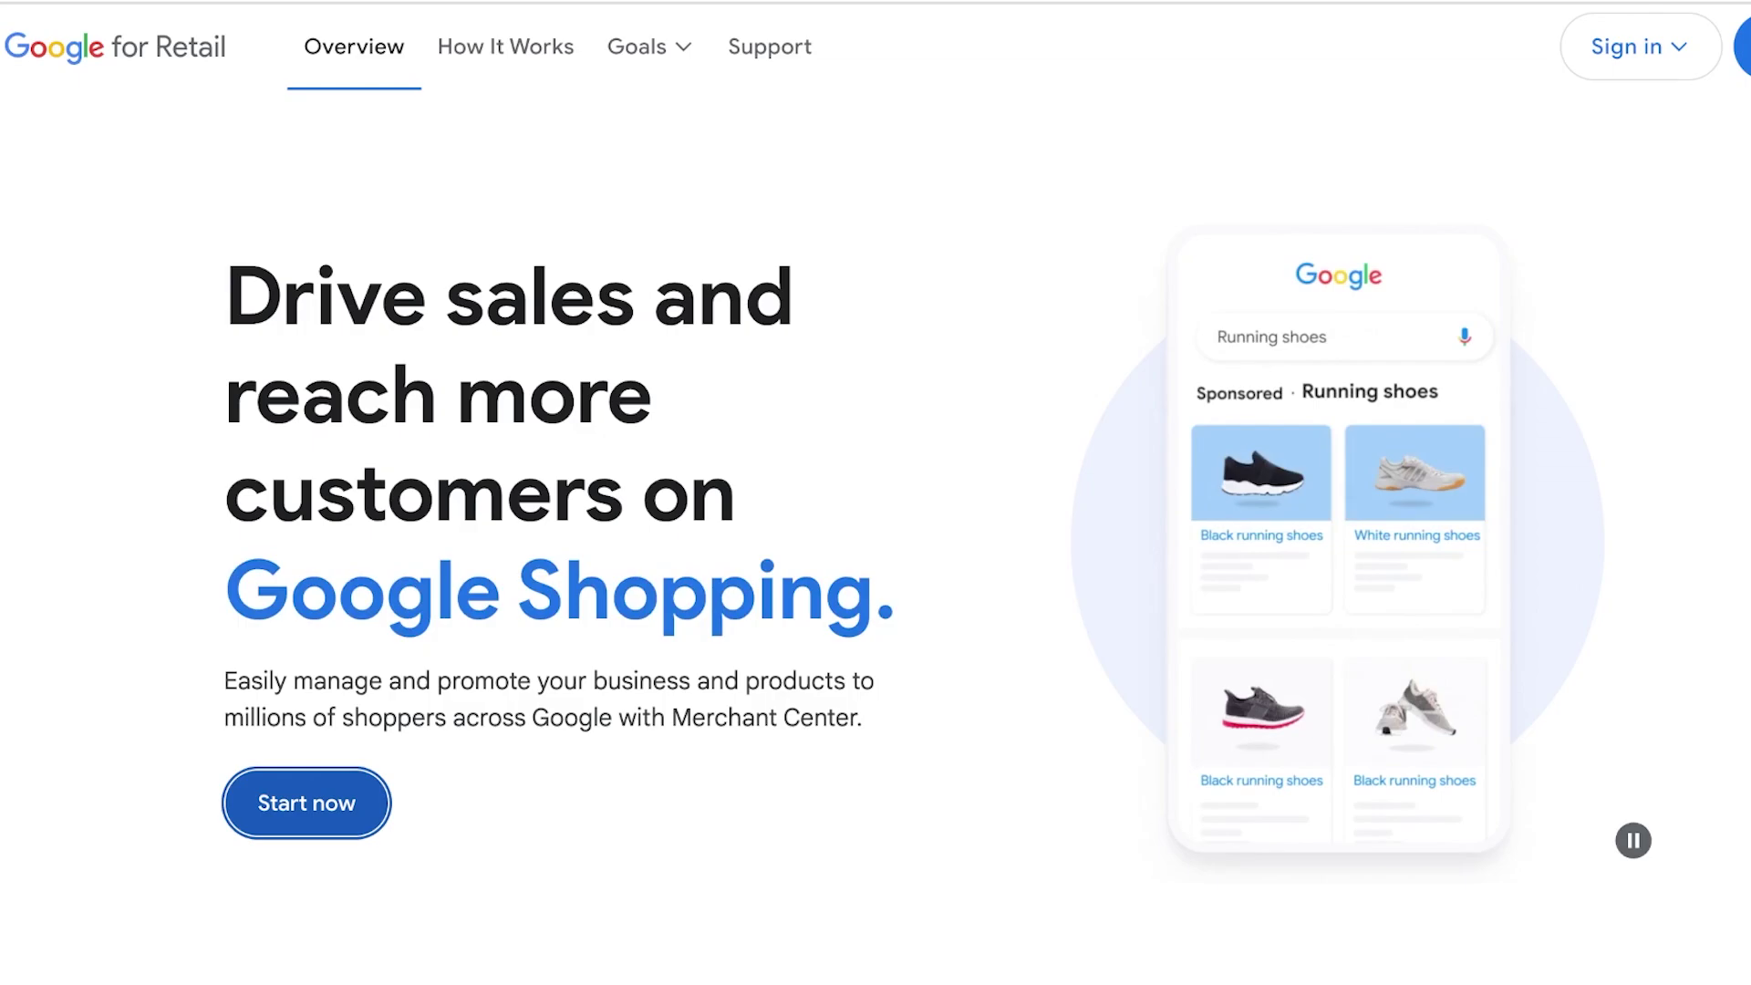
scroll(875, 493, "down", 2)
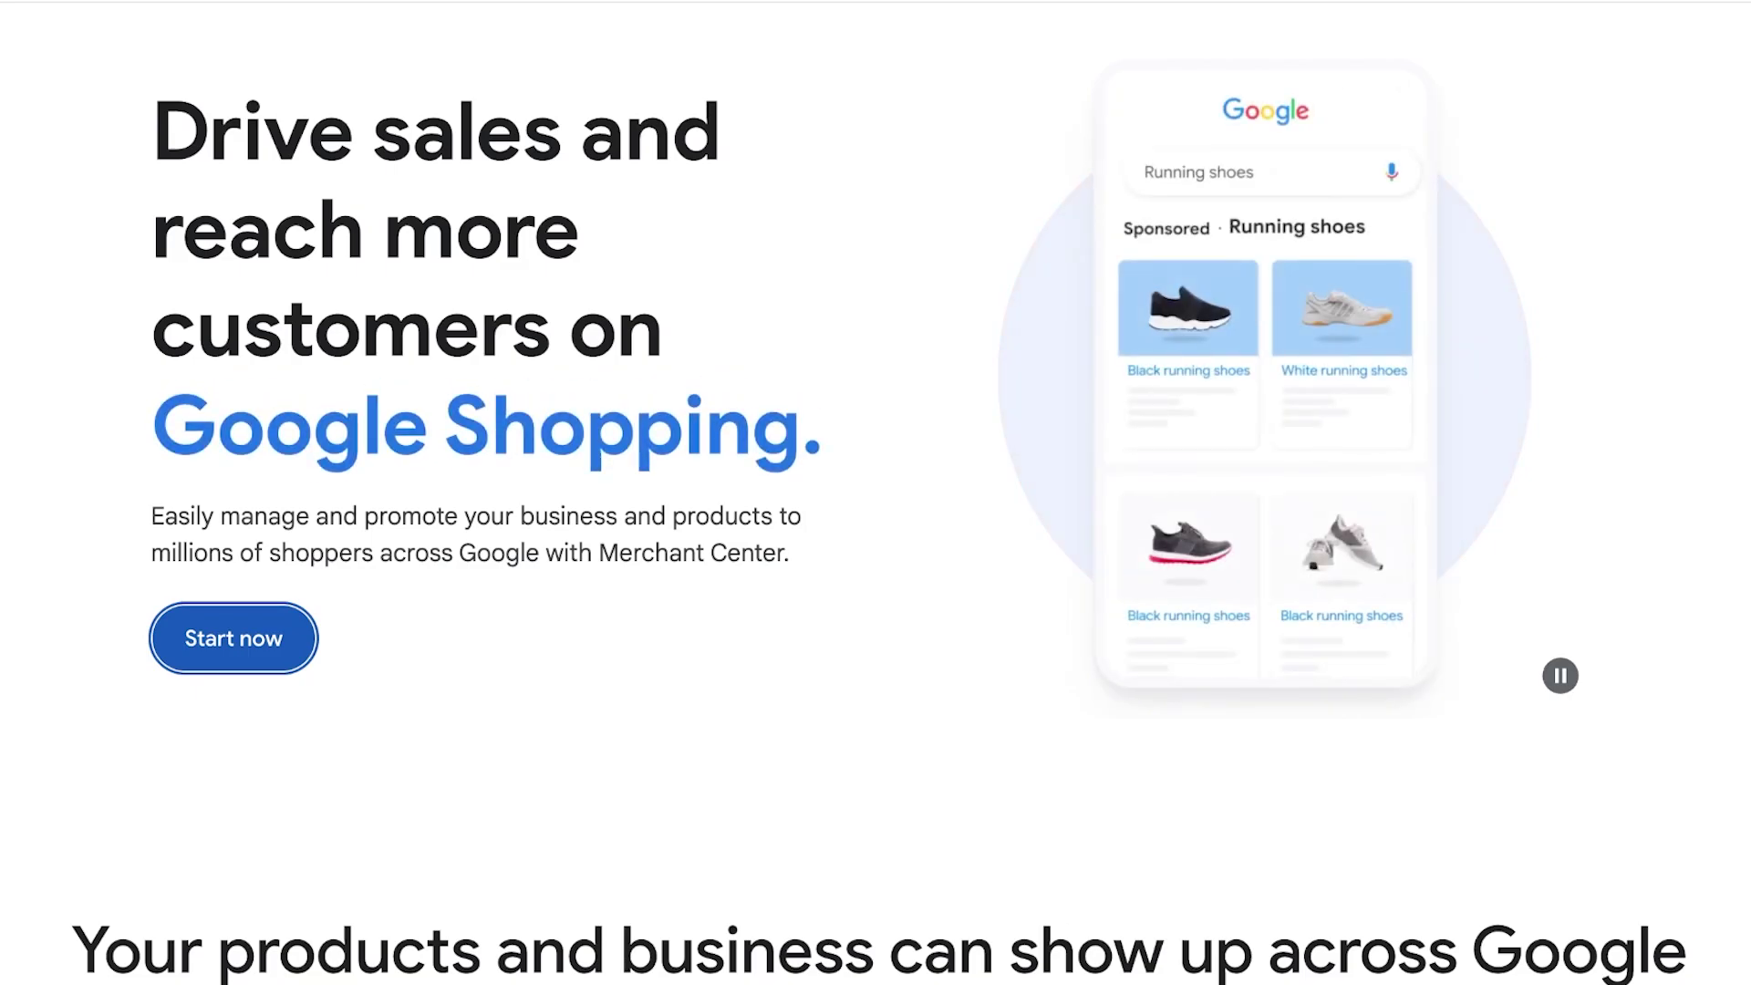
scroll(875, 492, "down", 7)
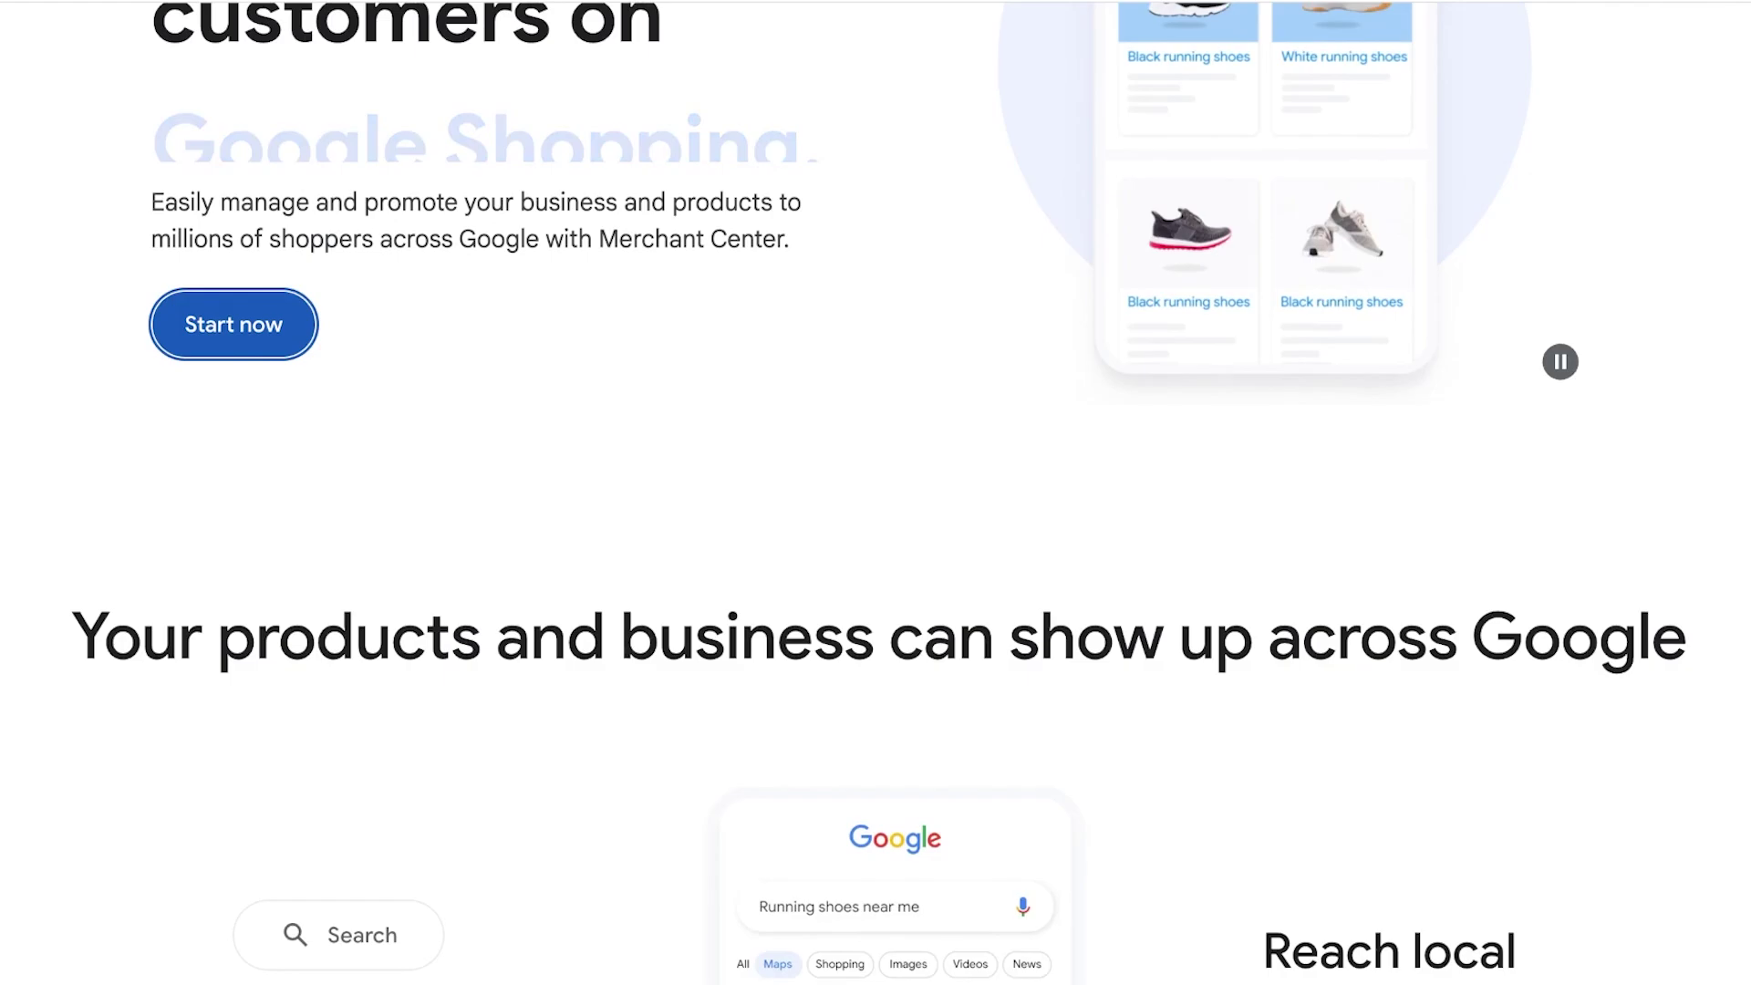
scroll(876, 492, "down", 1)
scroll(875, 492, "down", 2)
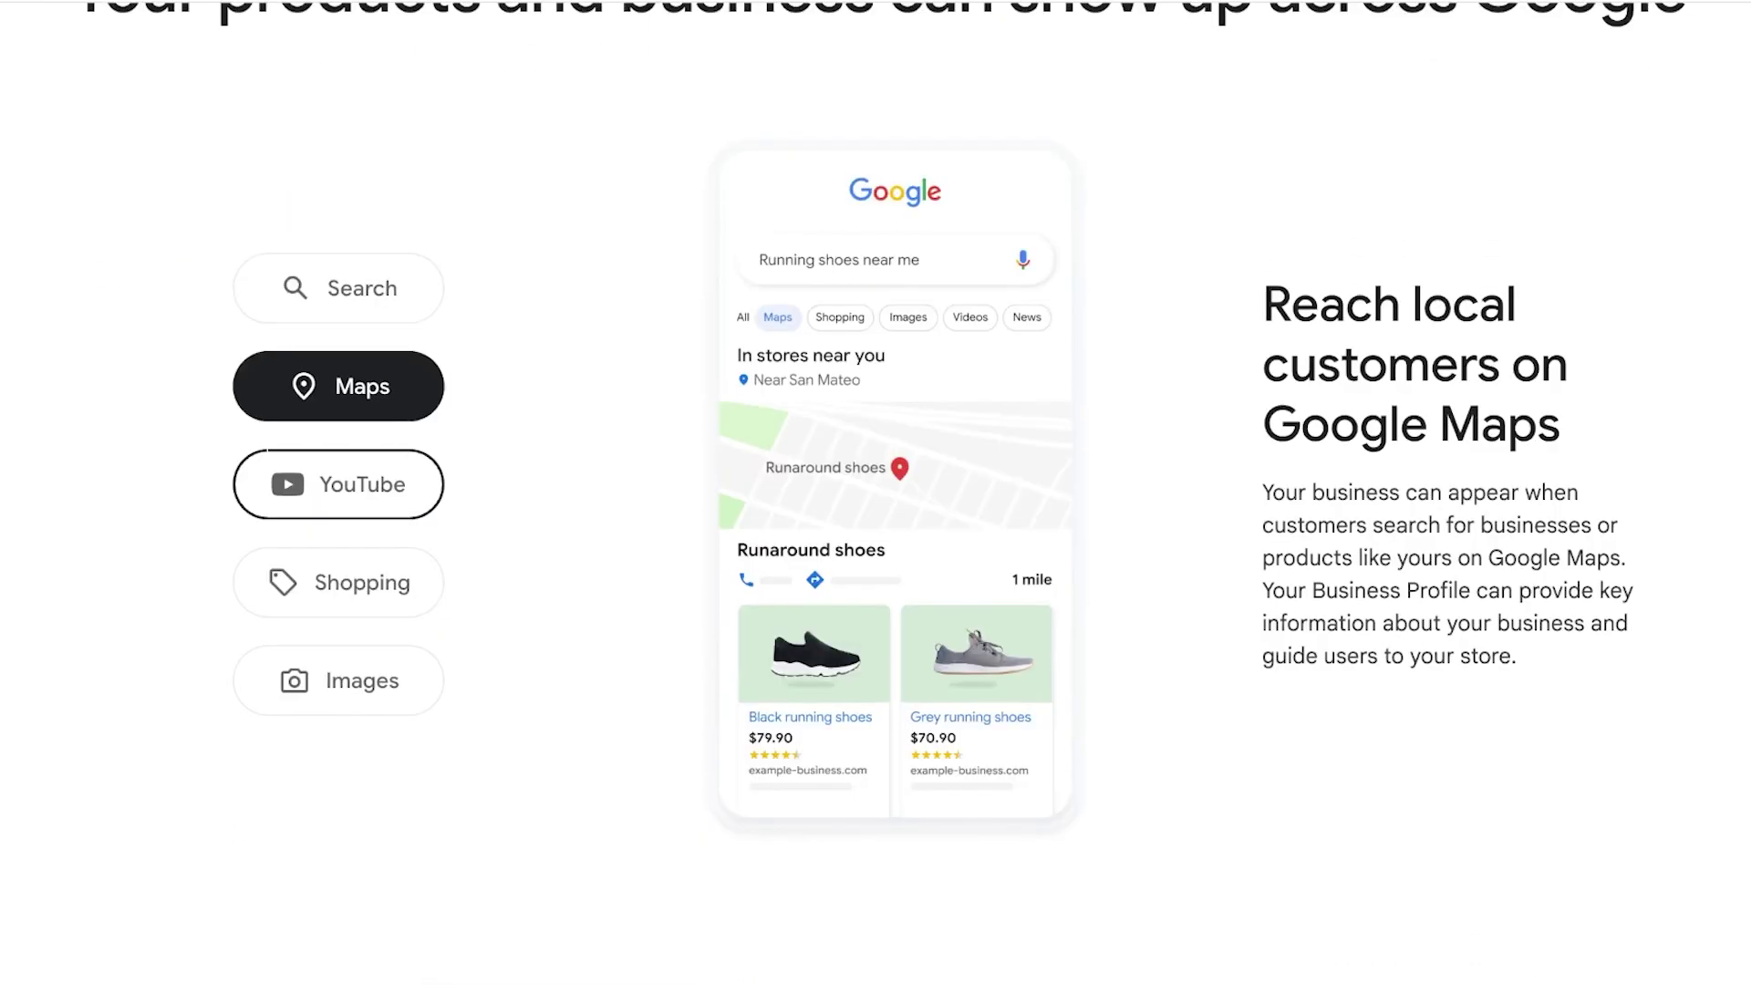
scroll(875, 493, "down", 1)
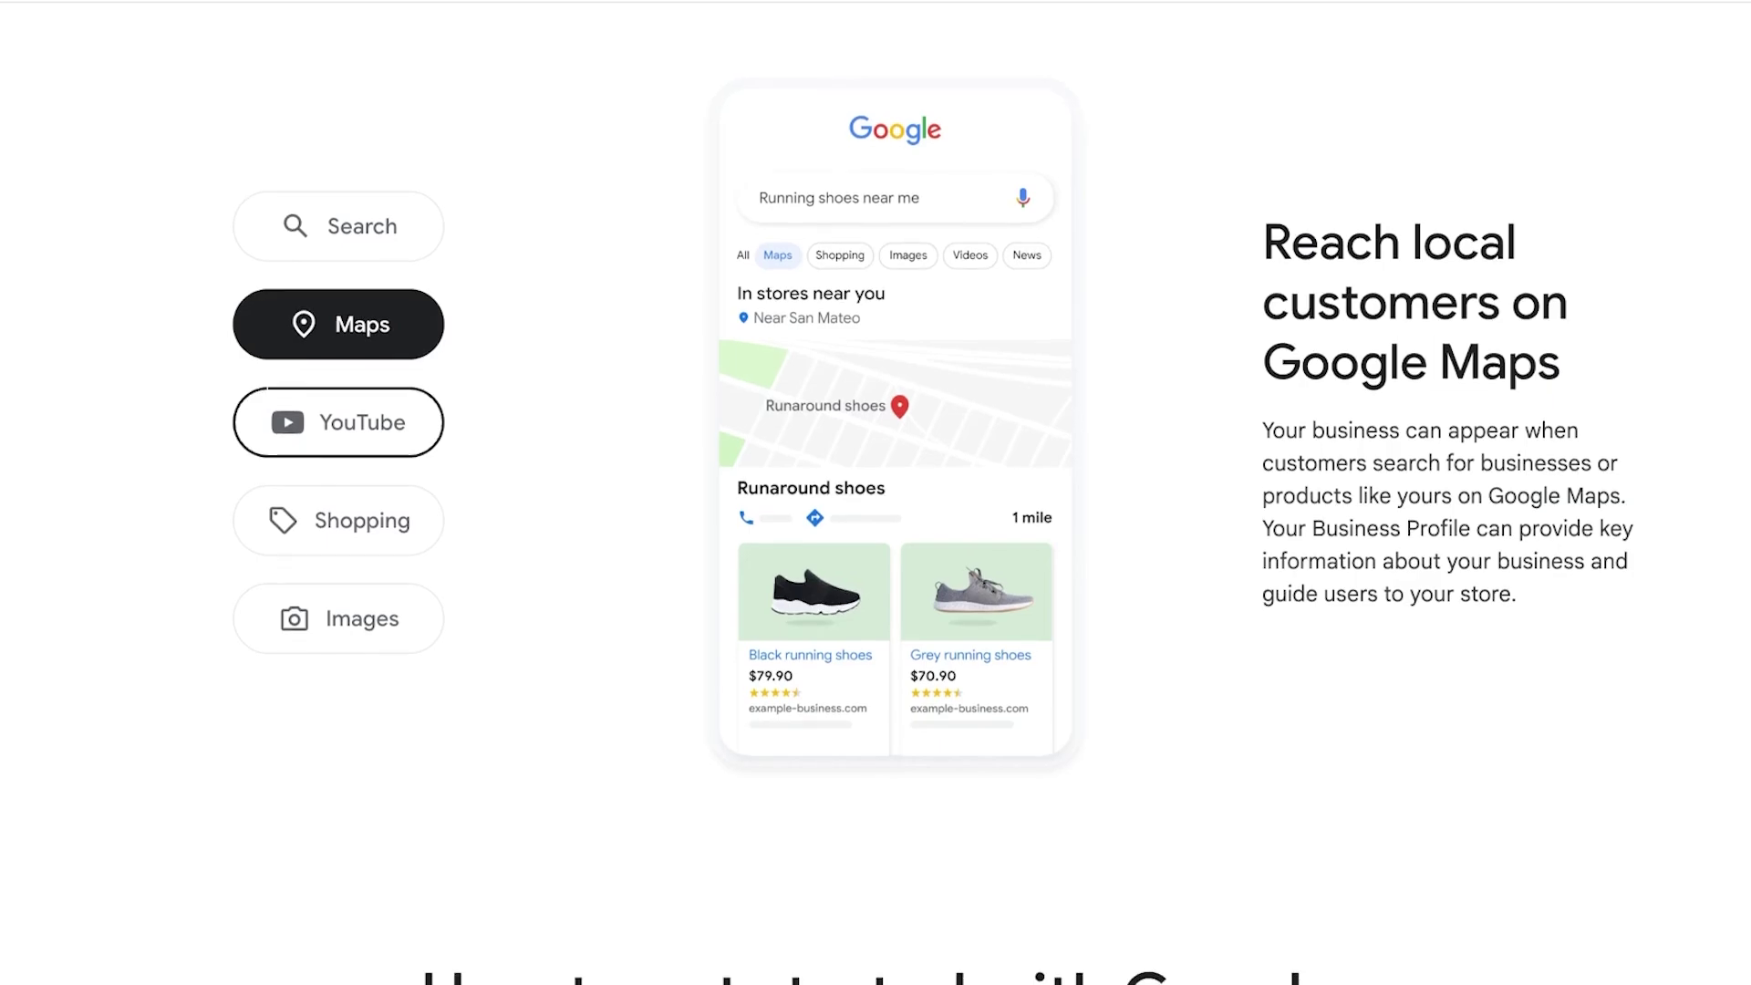
scroll(876, 492, "down", 4)
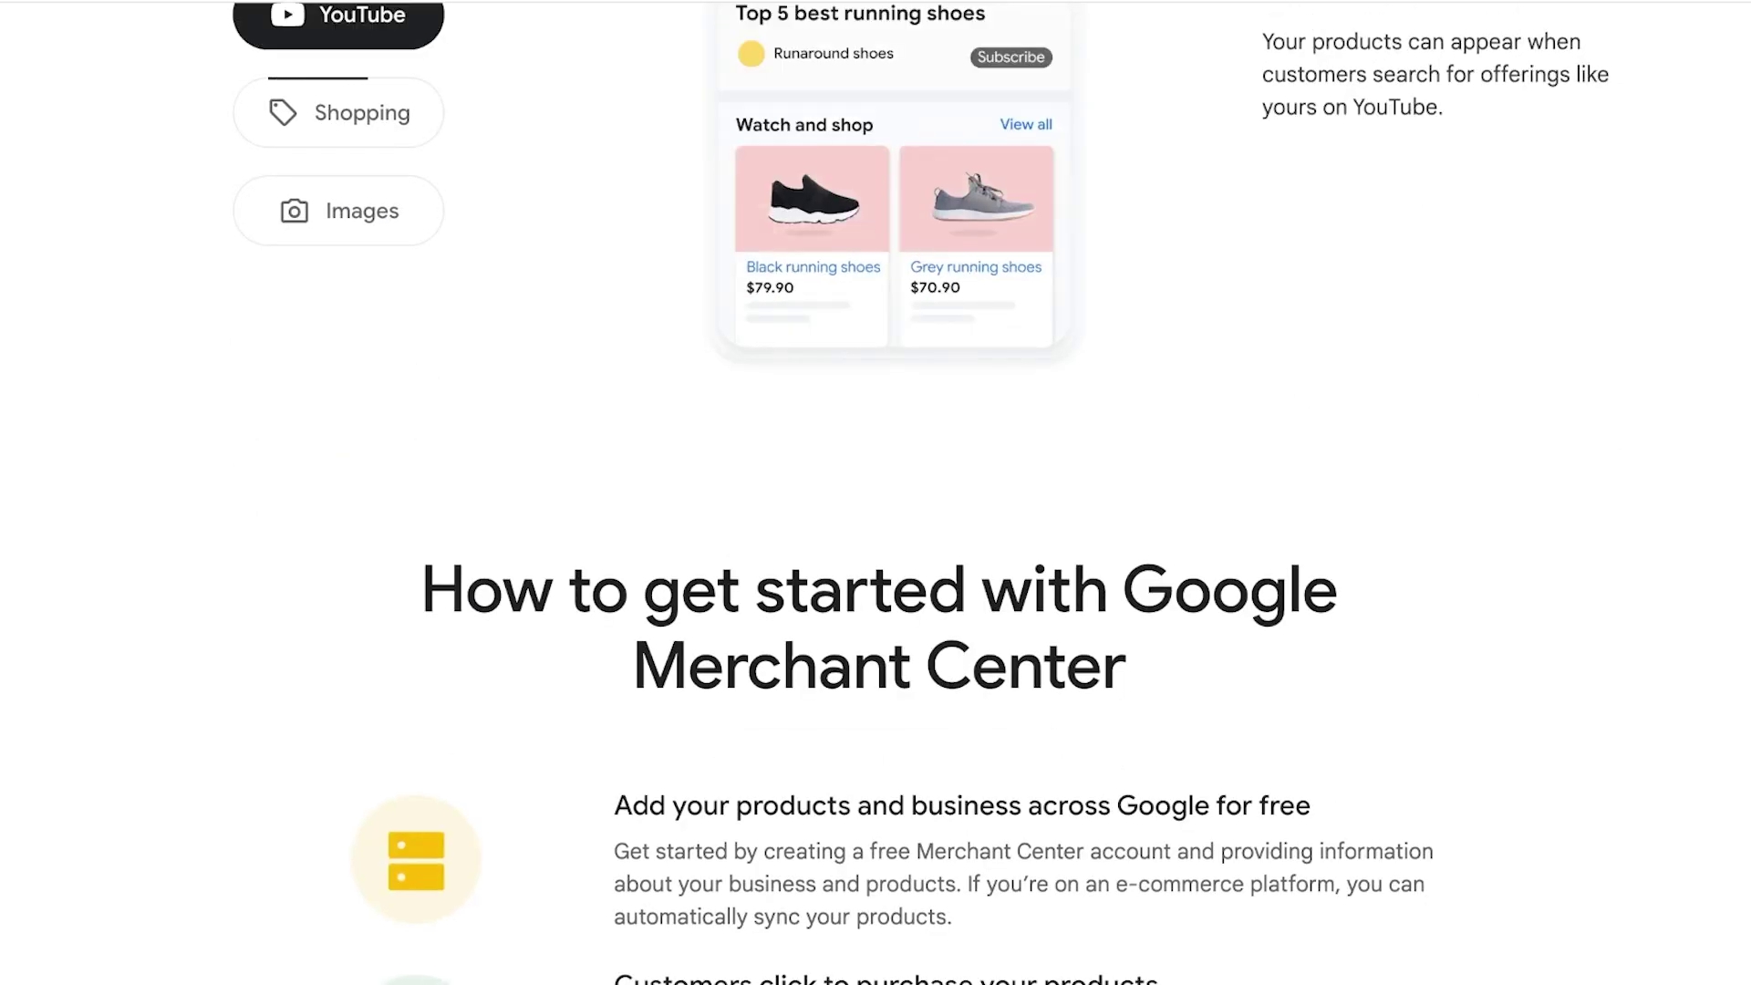
scroll(876, 493, "down", 1)
scroll(876, 492, "down", 4)
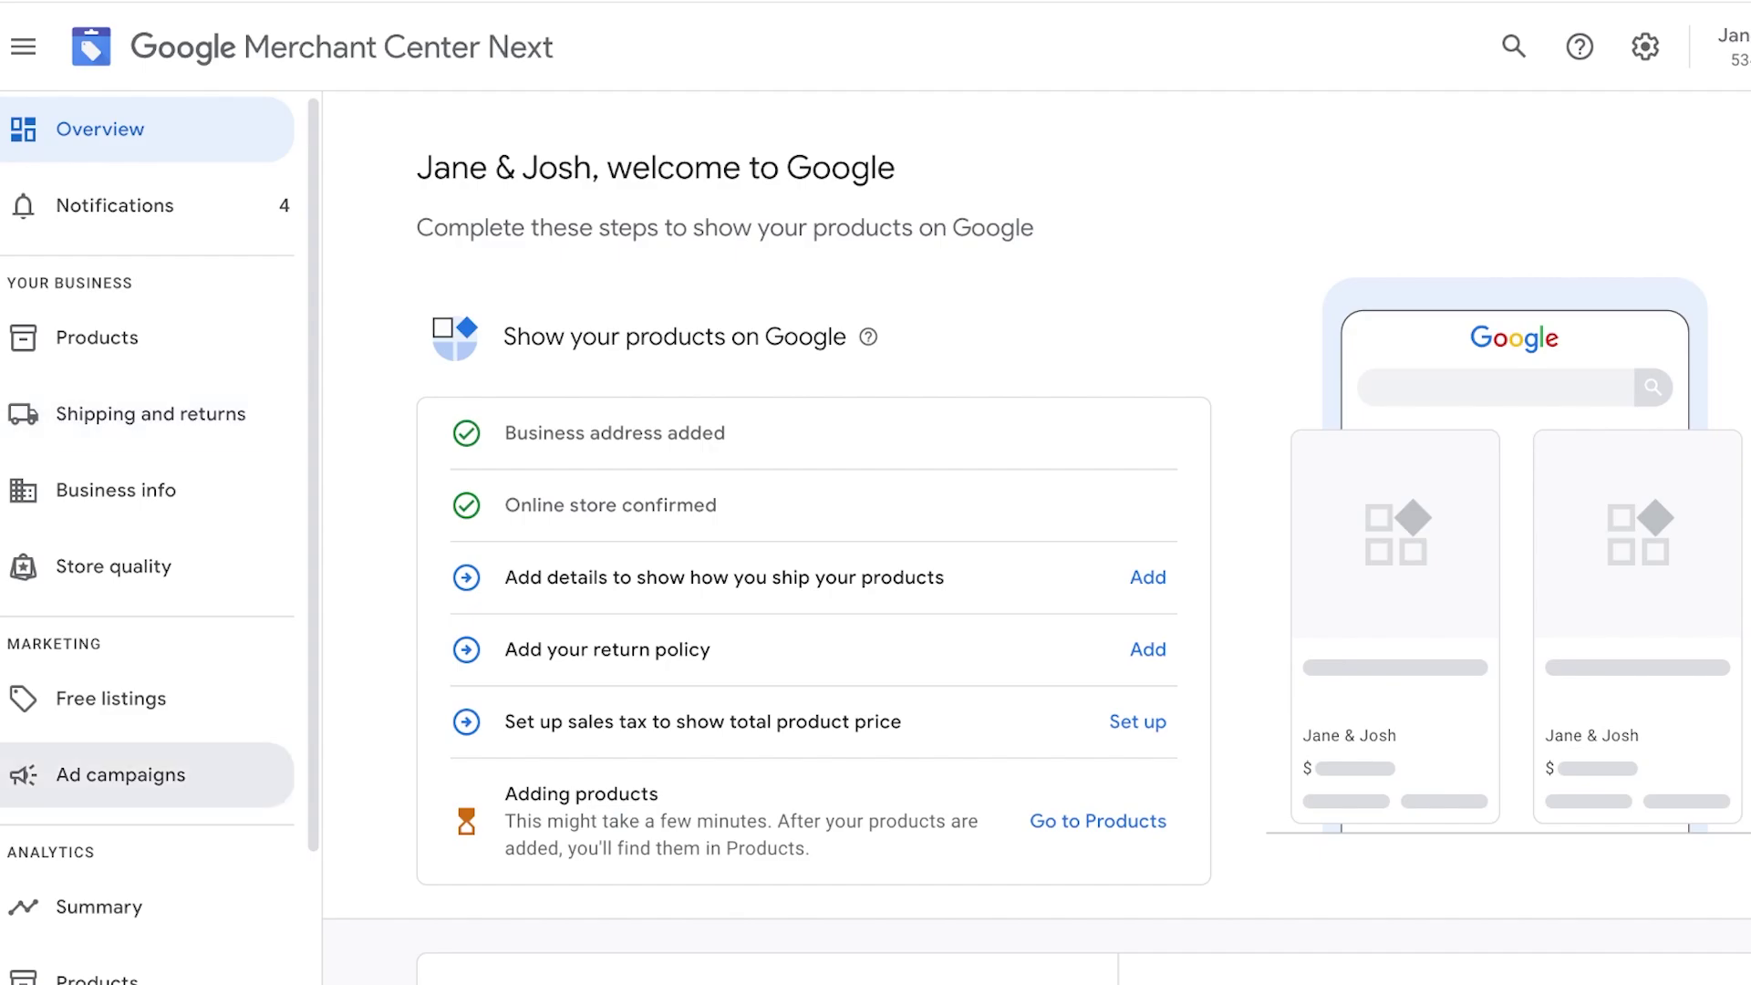
View the analytics report for the online store
scroll(146, 593, "down", 2)
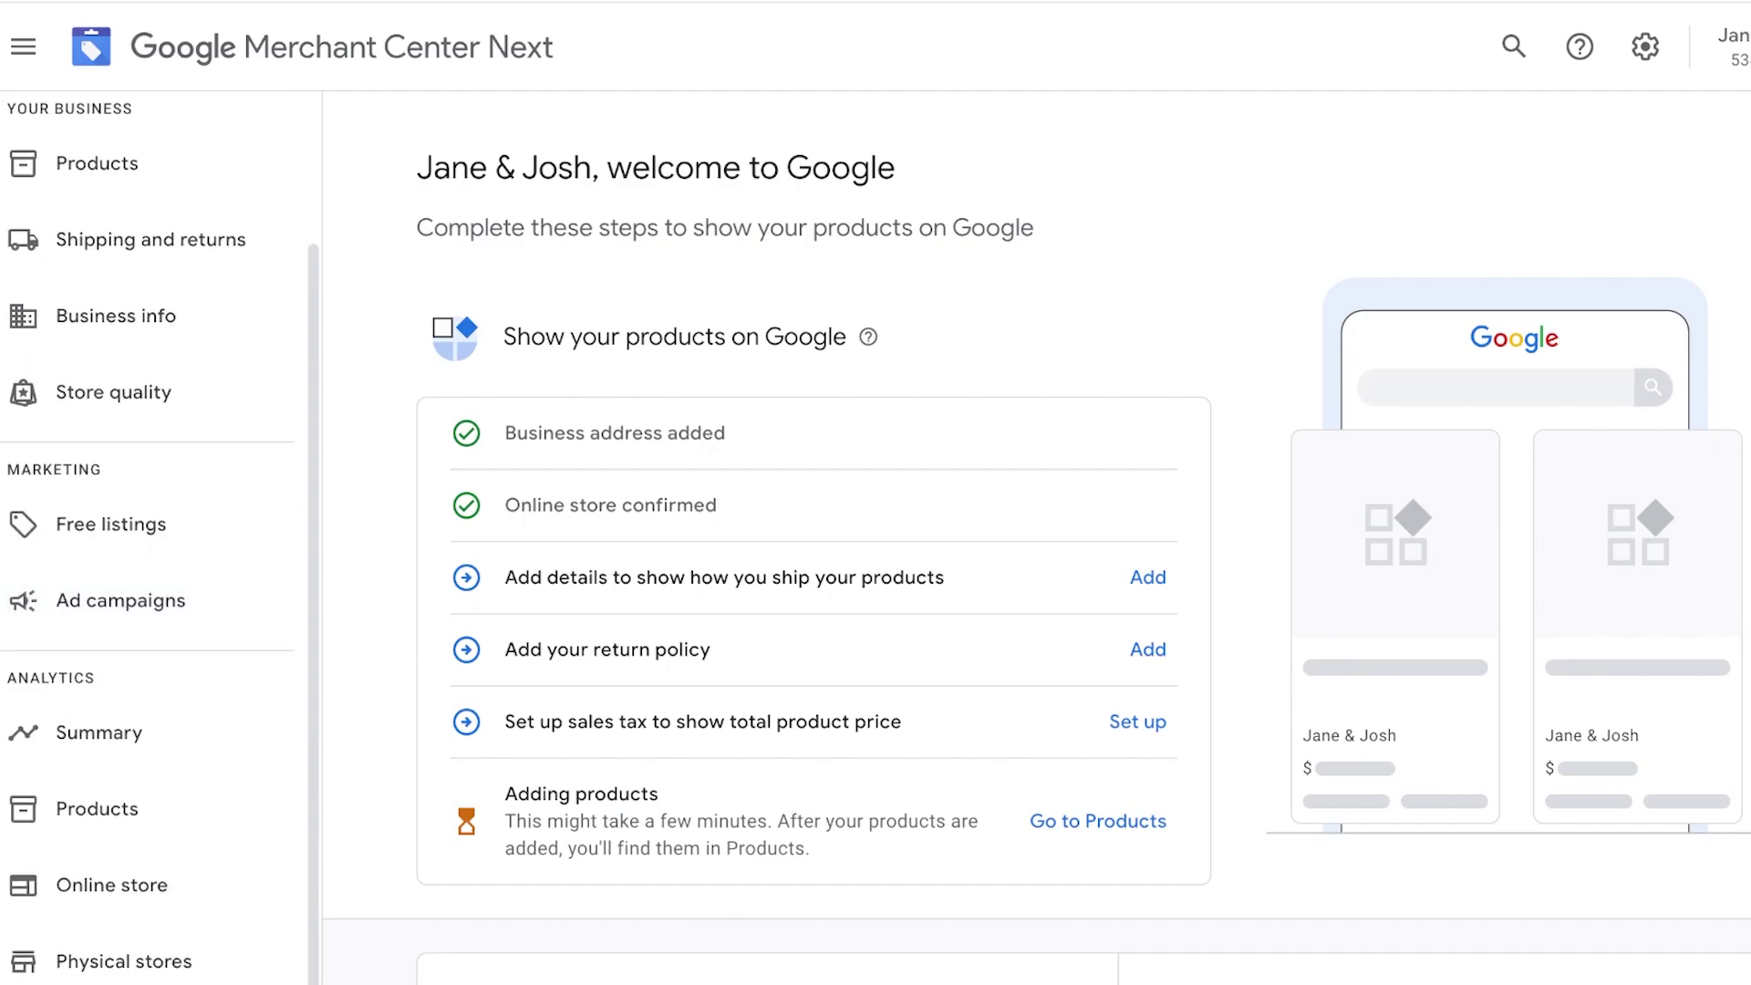
left_click(111, 884)
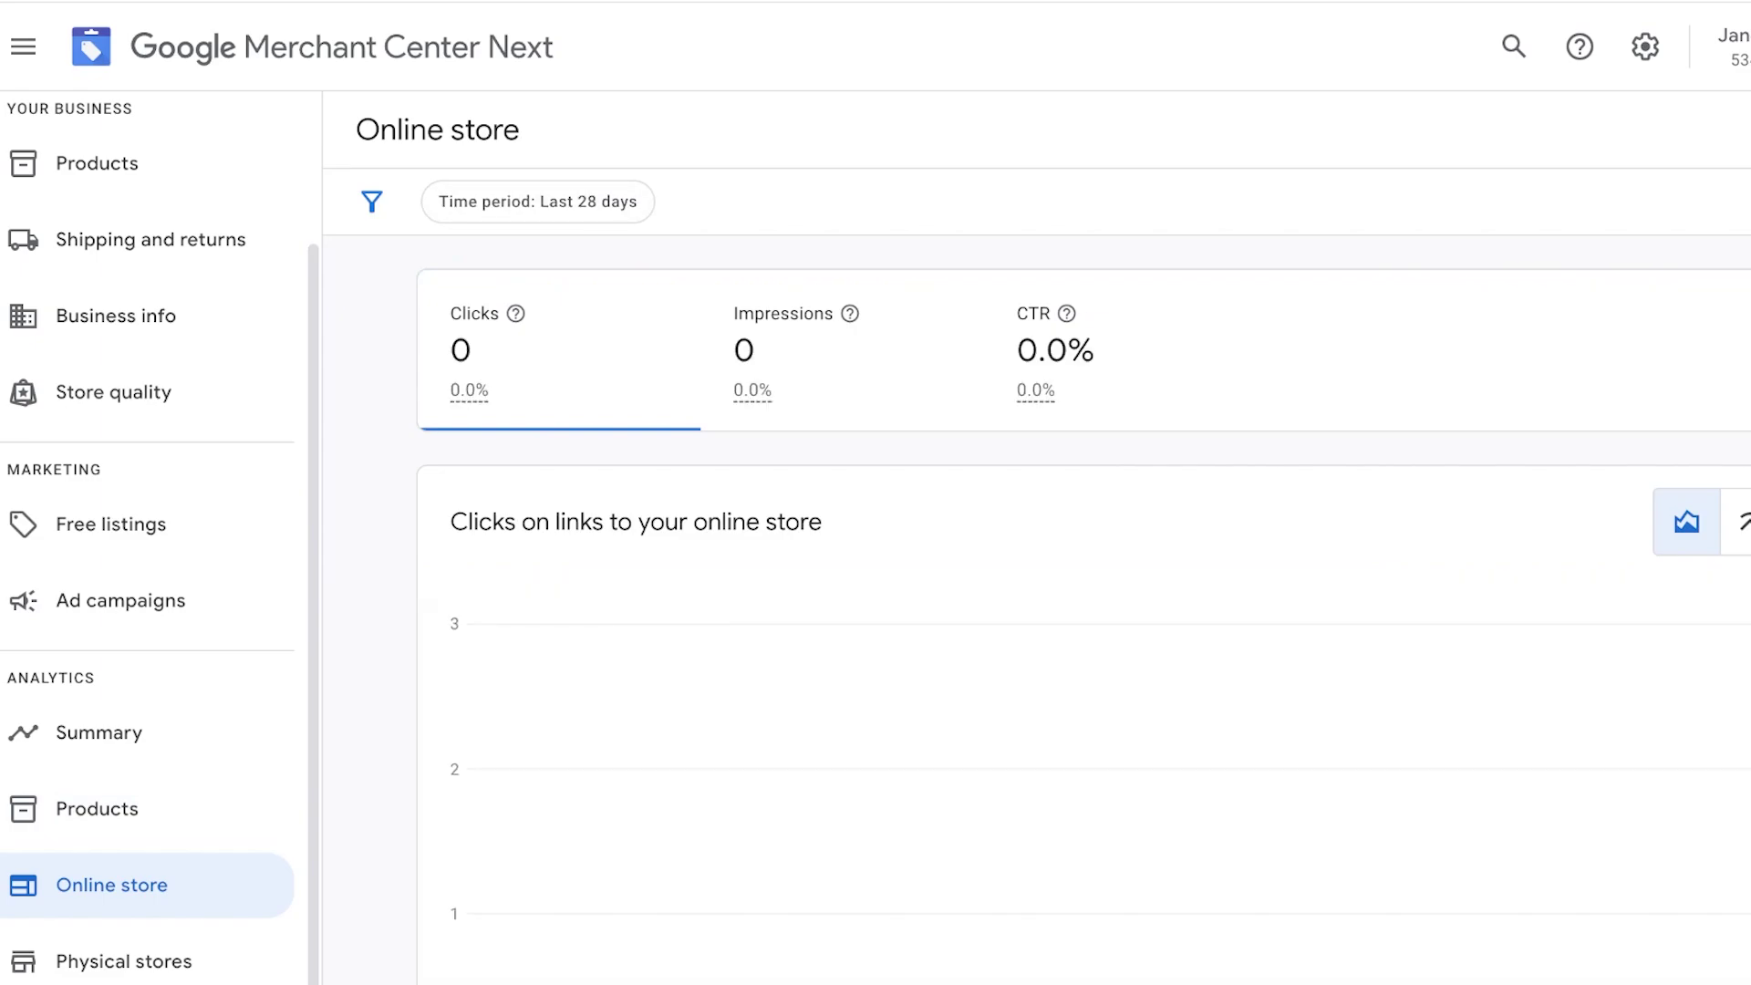
Permanently delete the WooCommerce product source from the account's data sources and leave the data sources page
left_click(1644, 46)
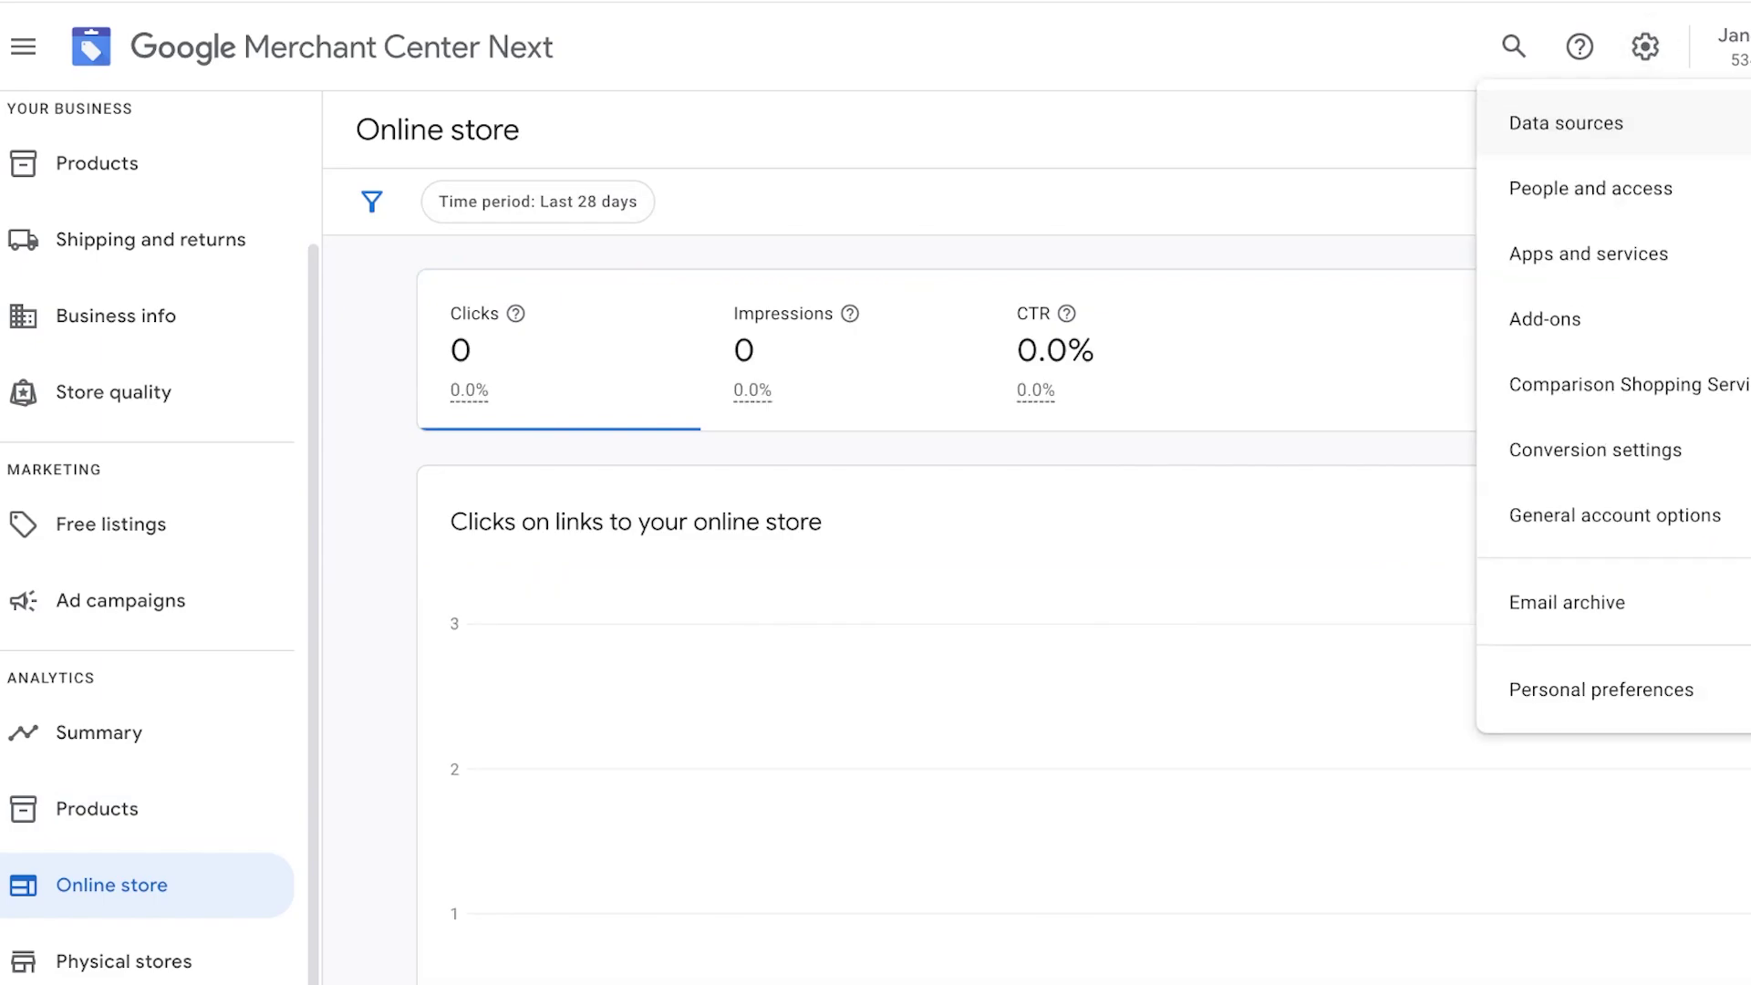
left_click(1565, 122)
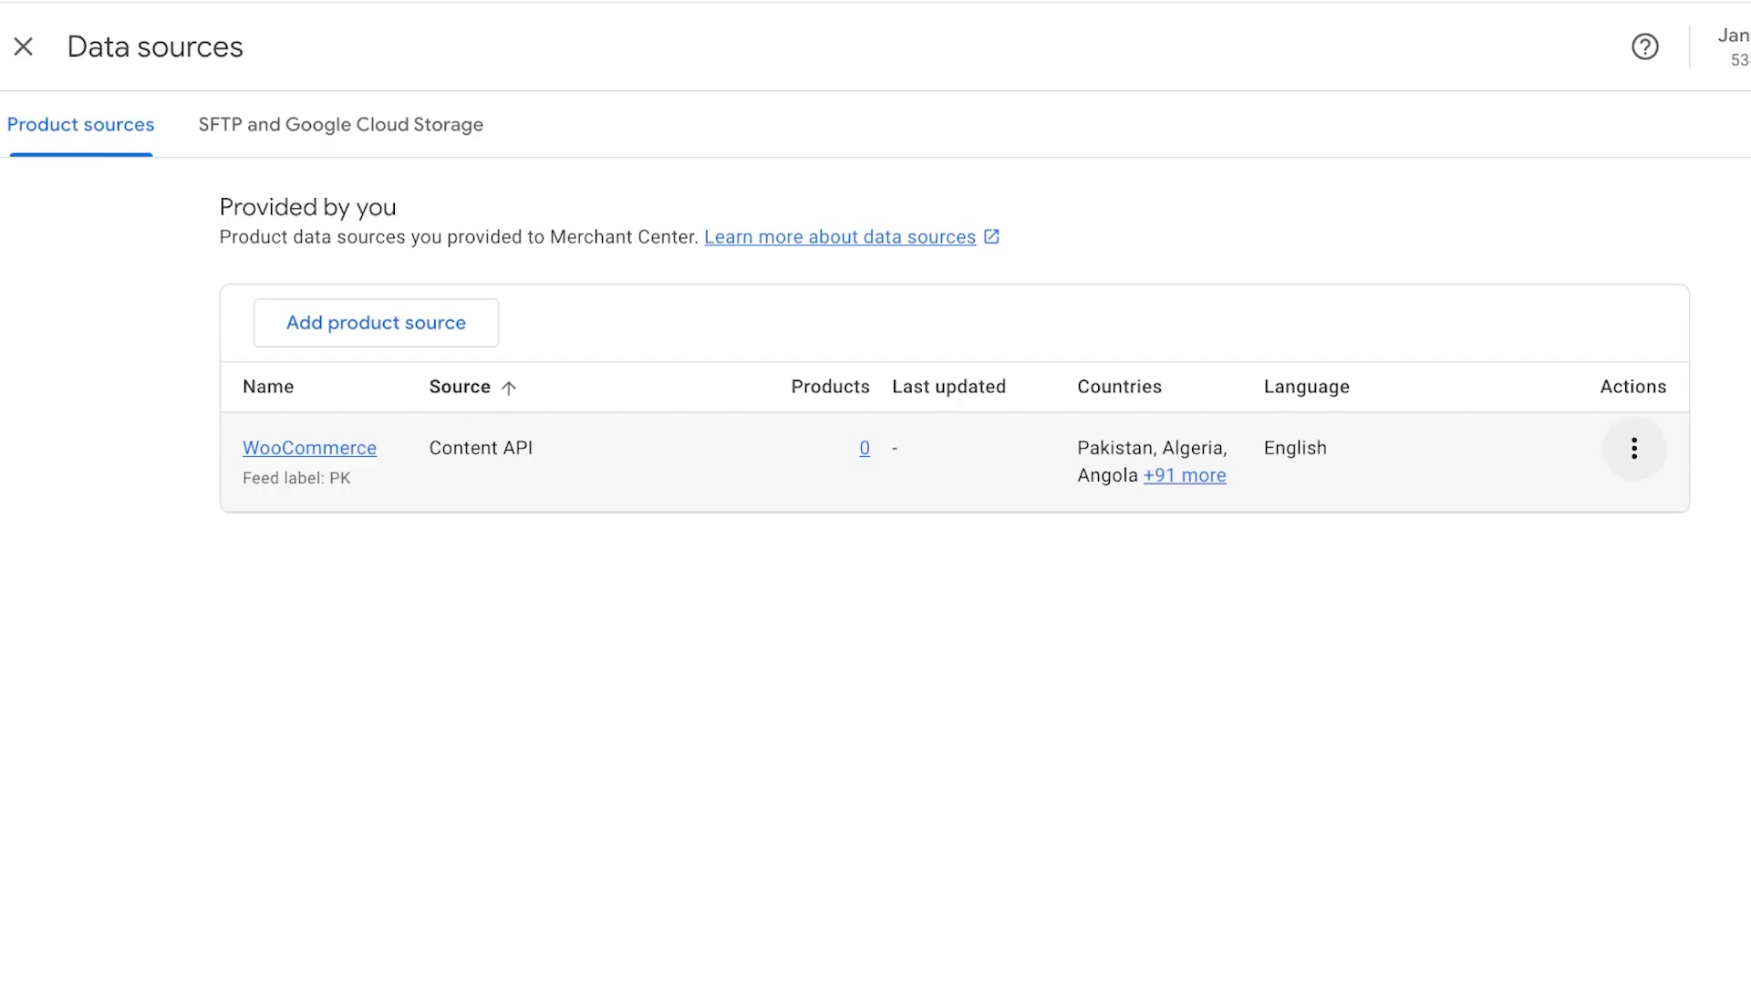
left_click(1634, 448)
left_click(1691, 535)
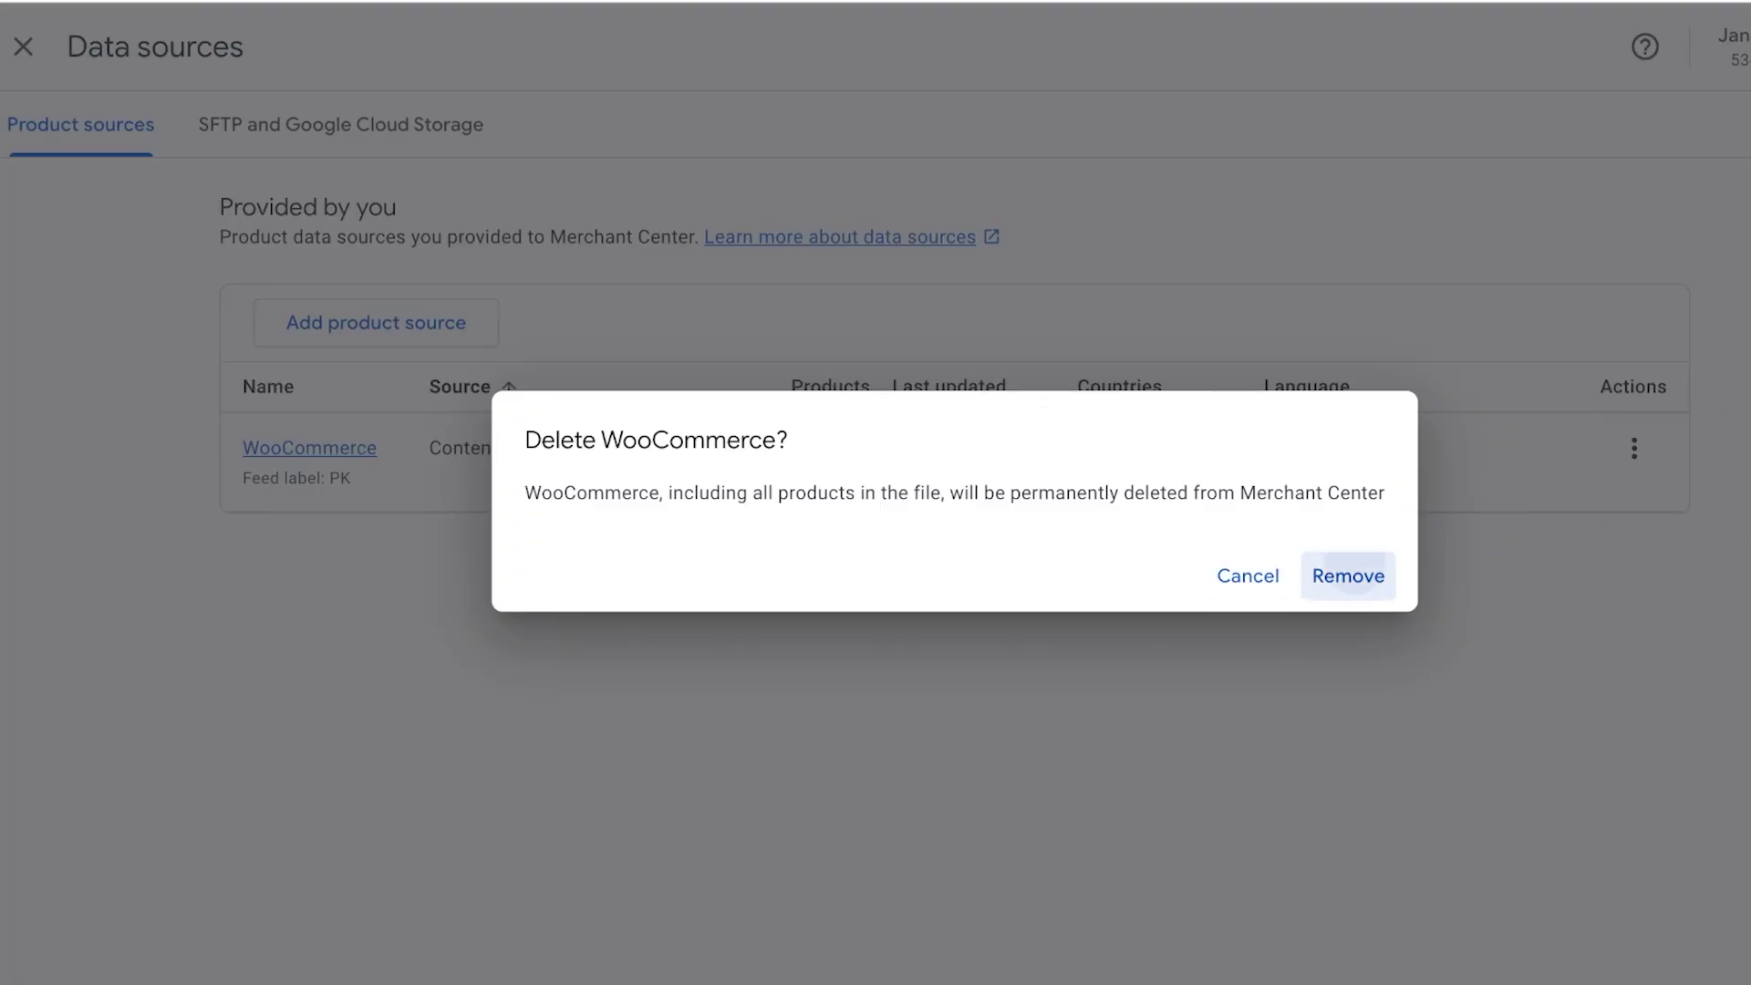
left_click(1349, 574)
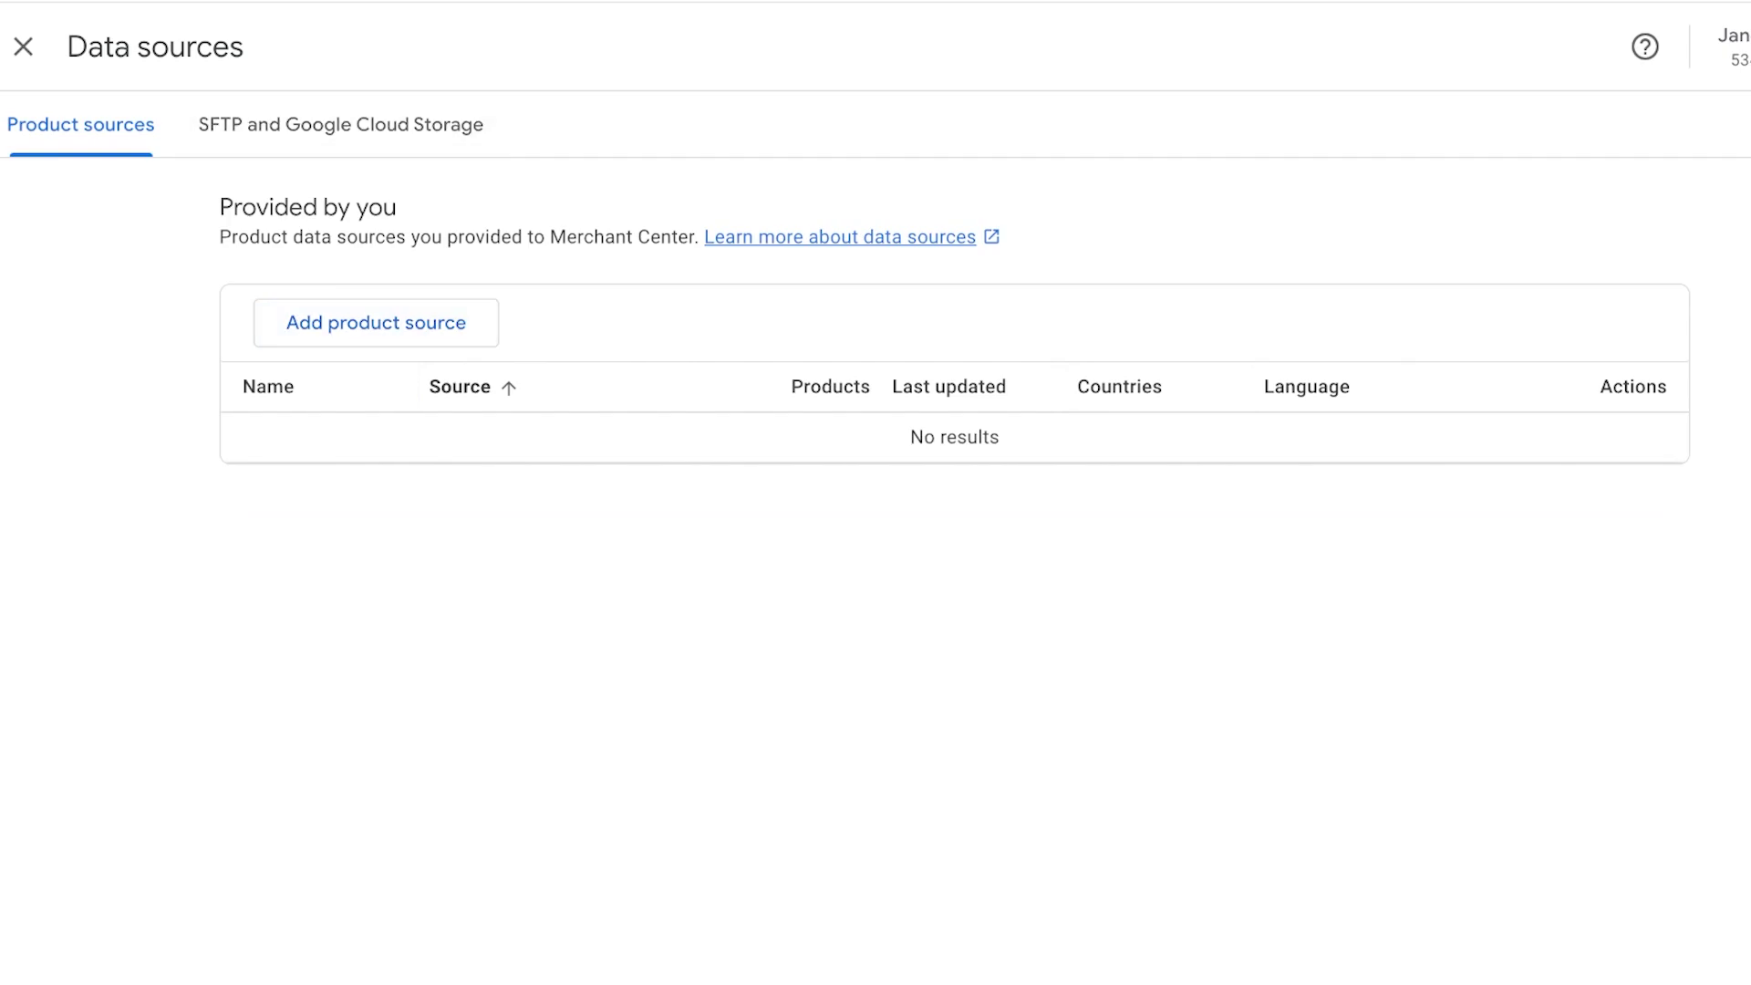
left_click(23, 47)
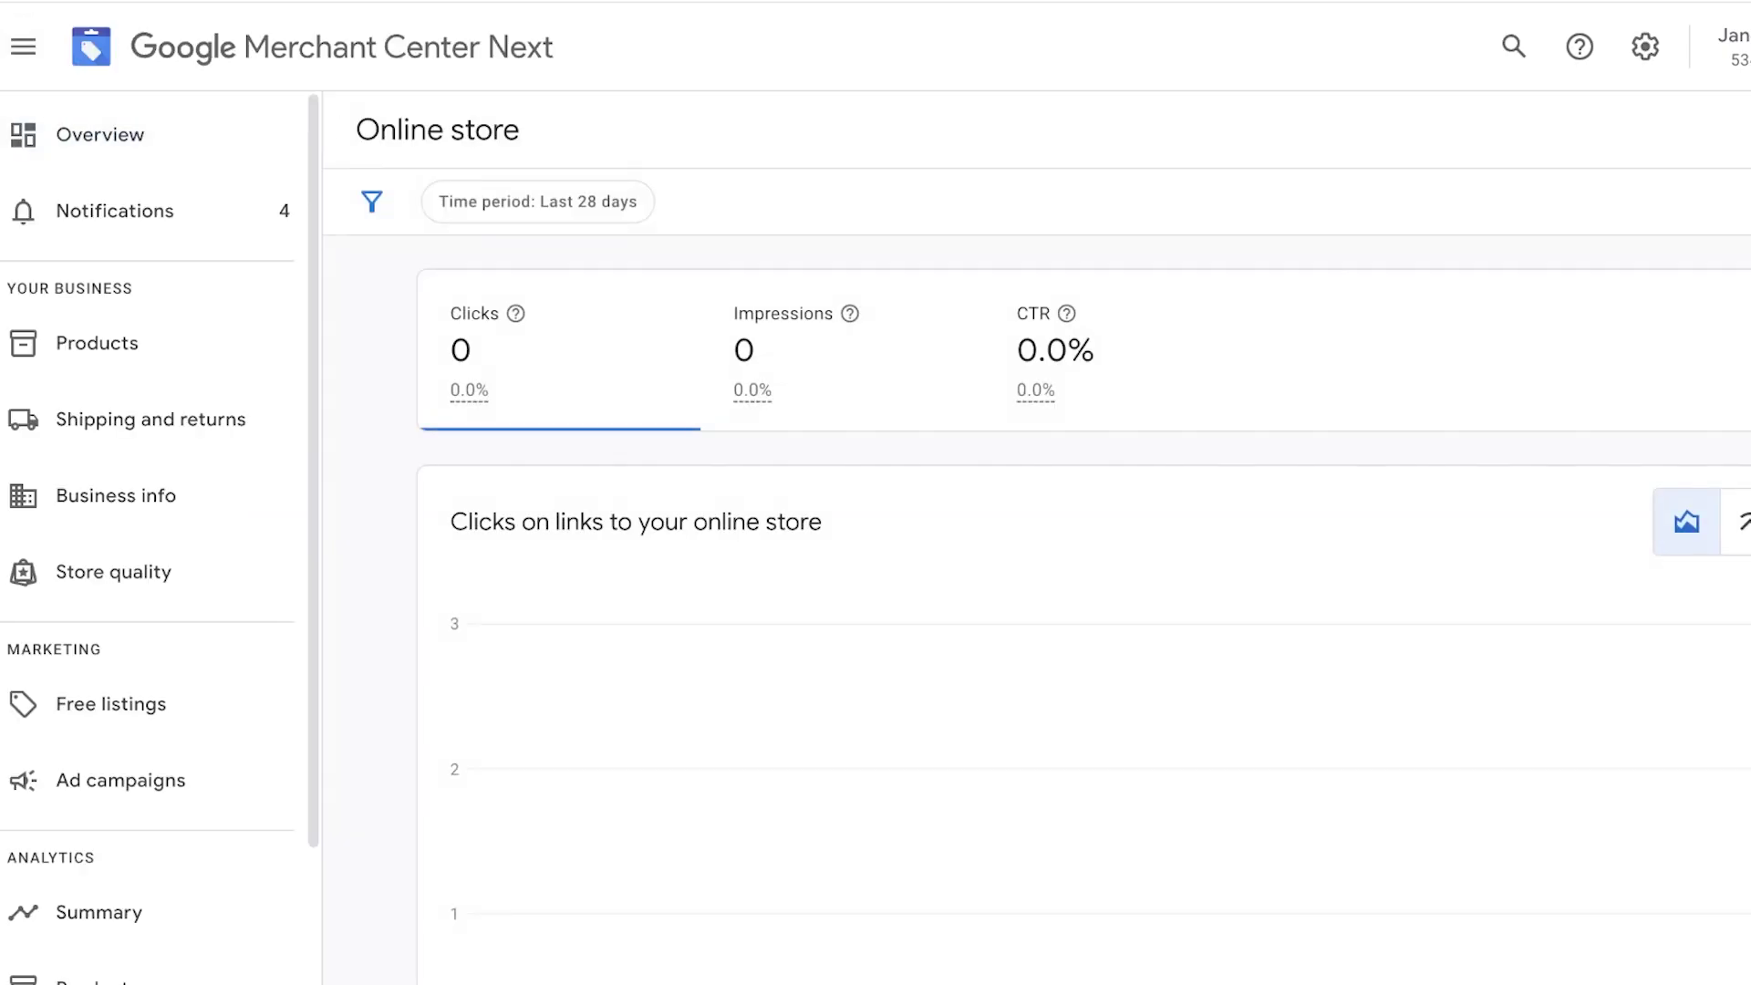
Start adding products and compare the file, Google Sheets template, one-by-one and API product source options
left_click(97, 343)
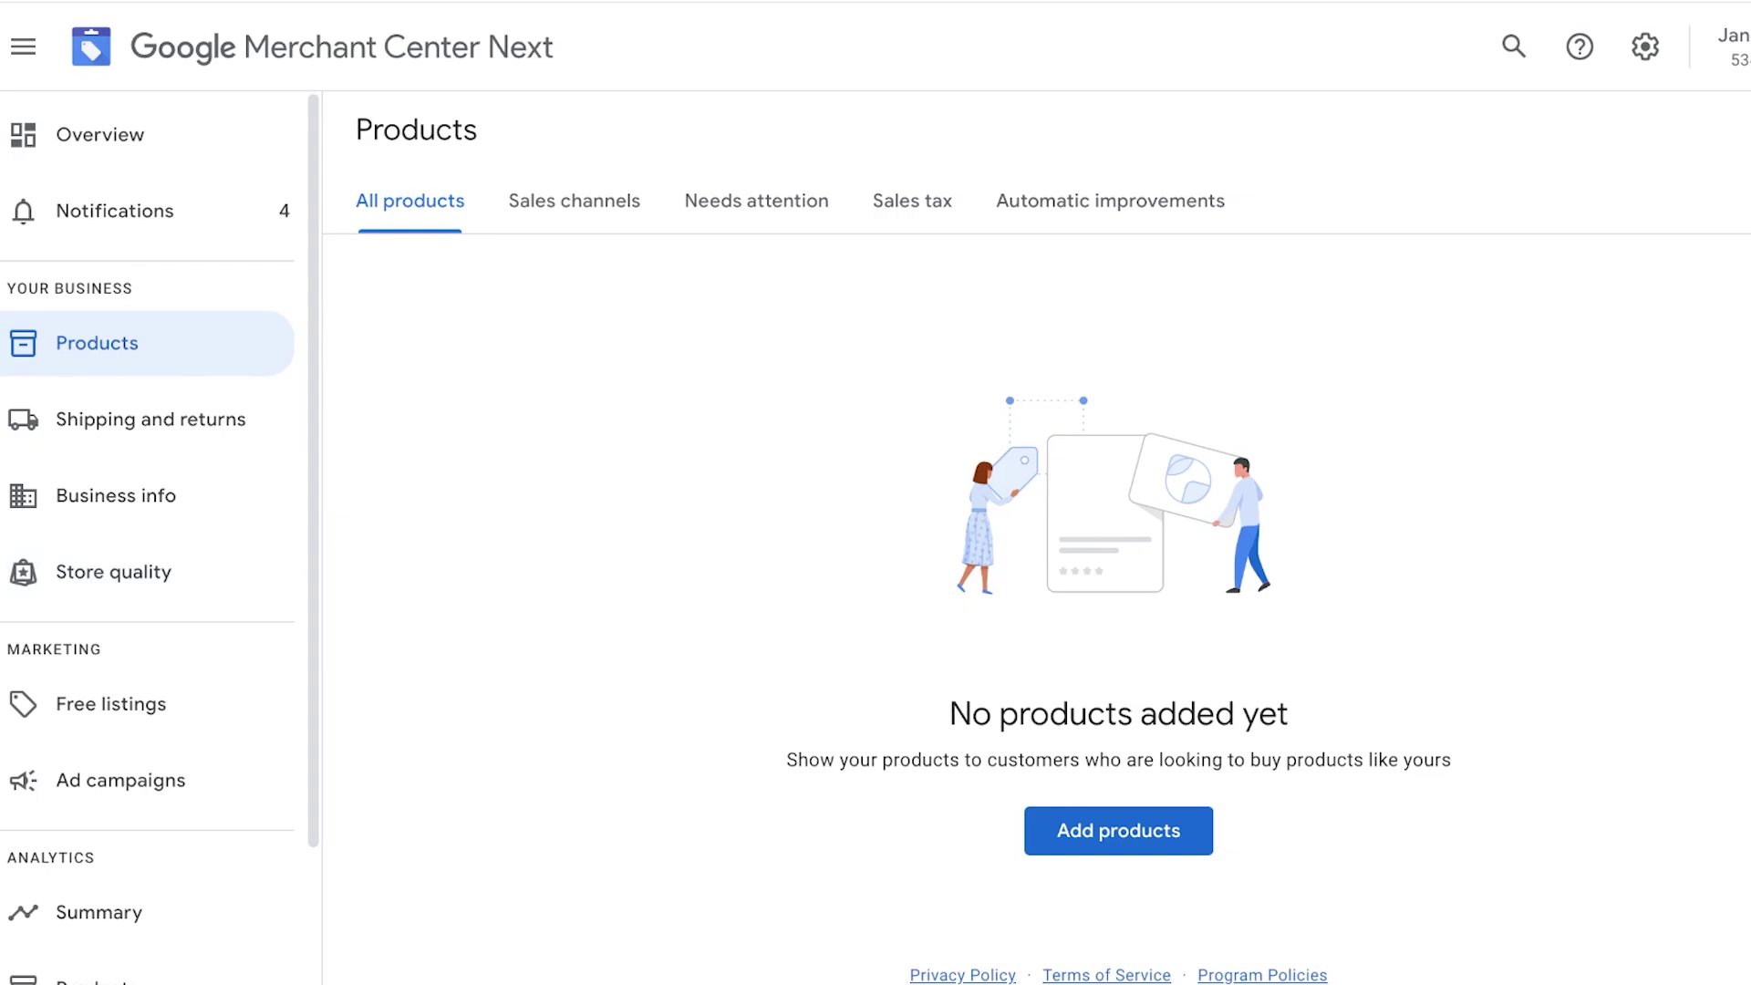
left_click(1118, 830)
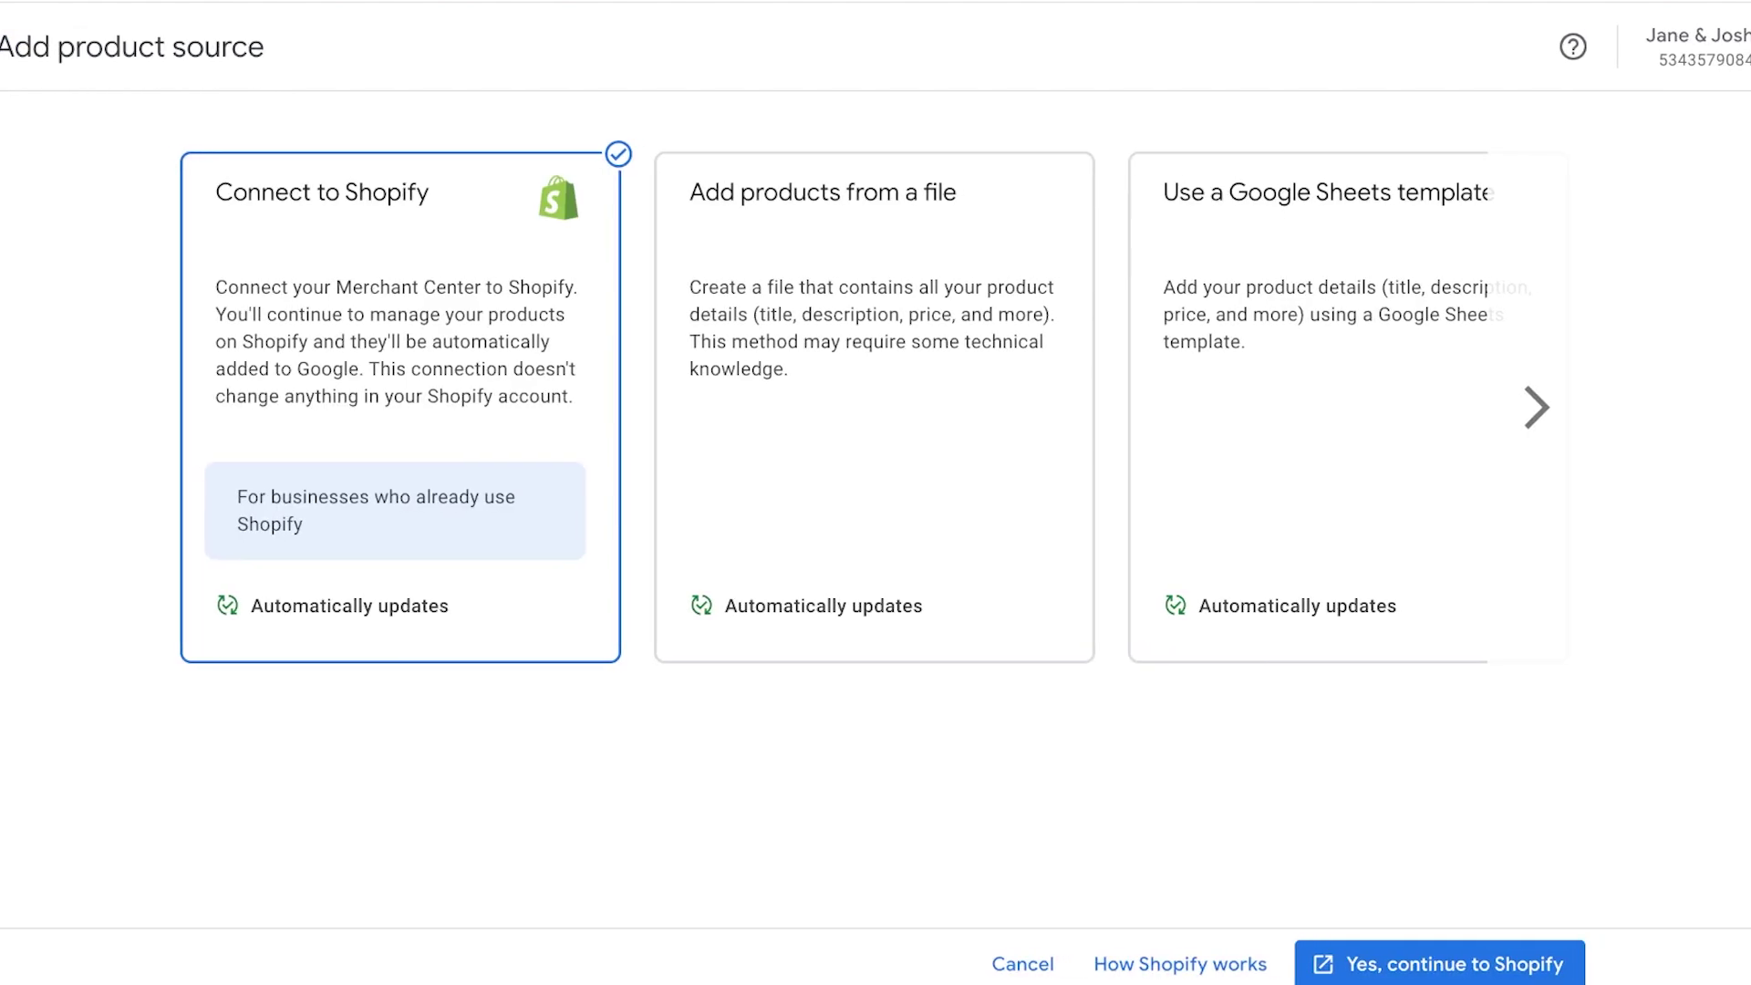
left_click(873, 406)
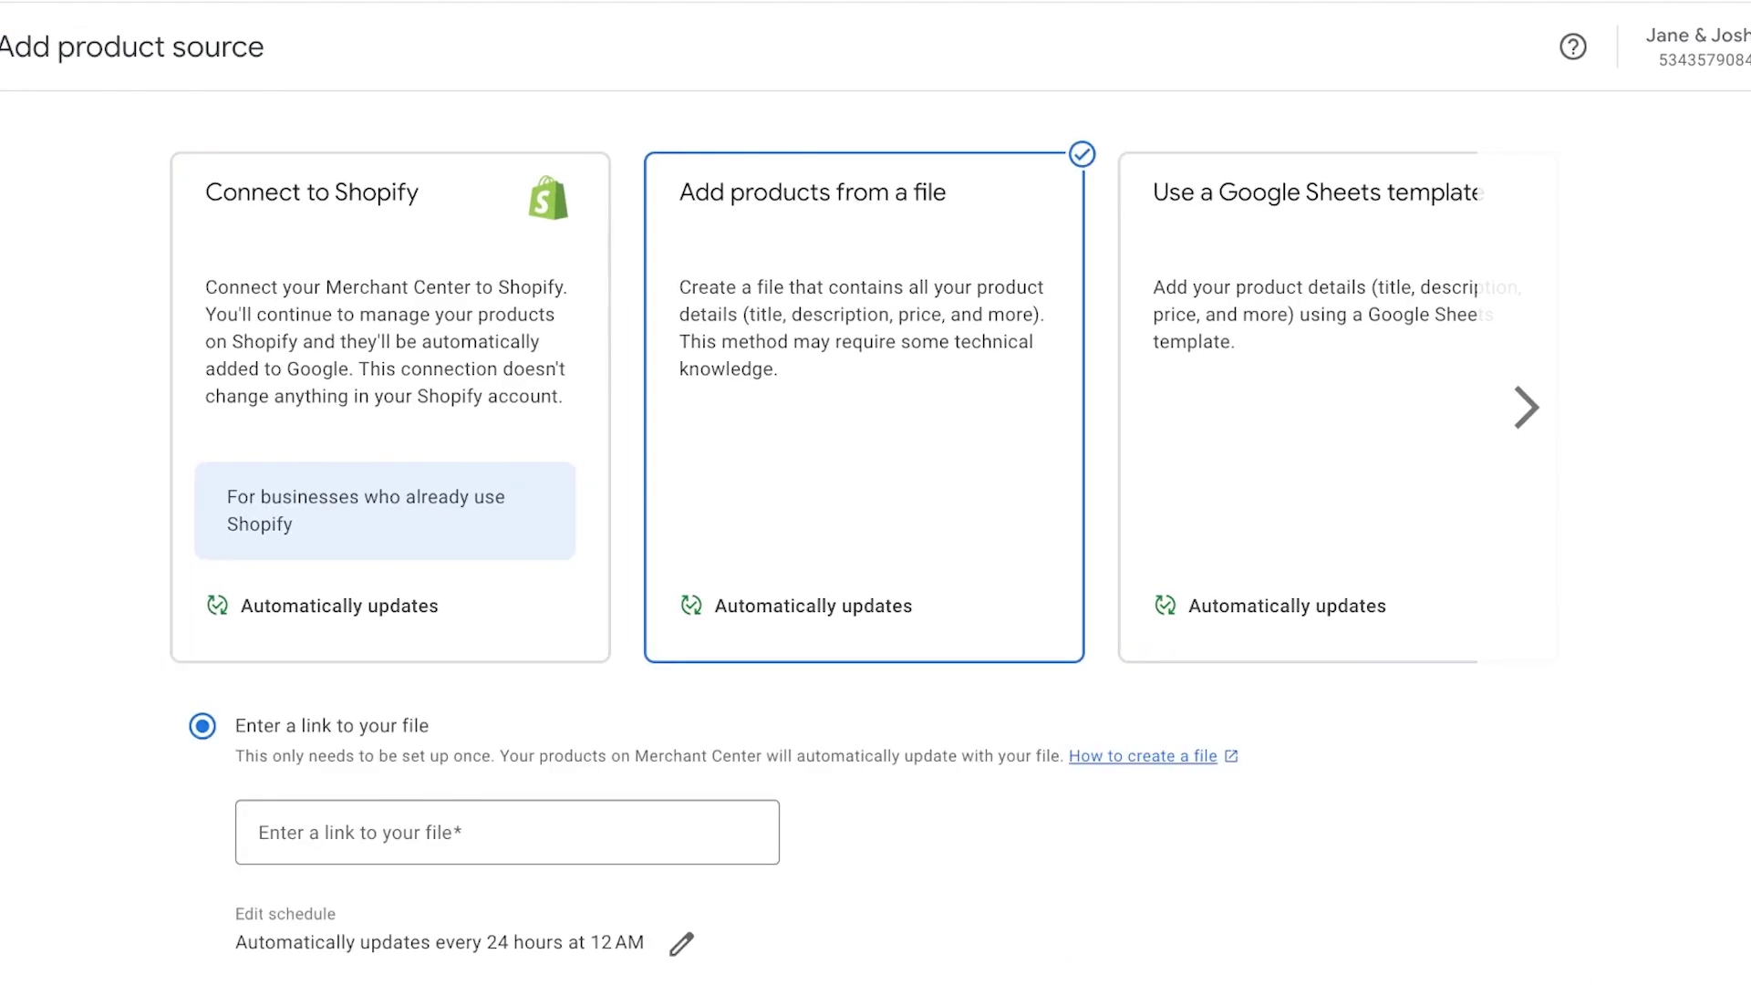
left_click(1314, 406)
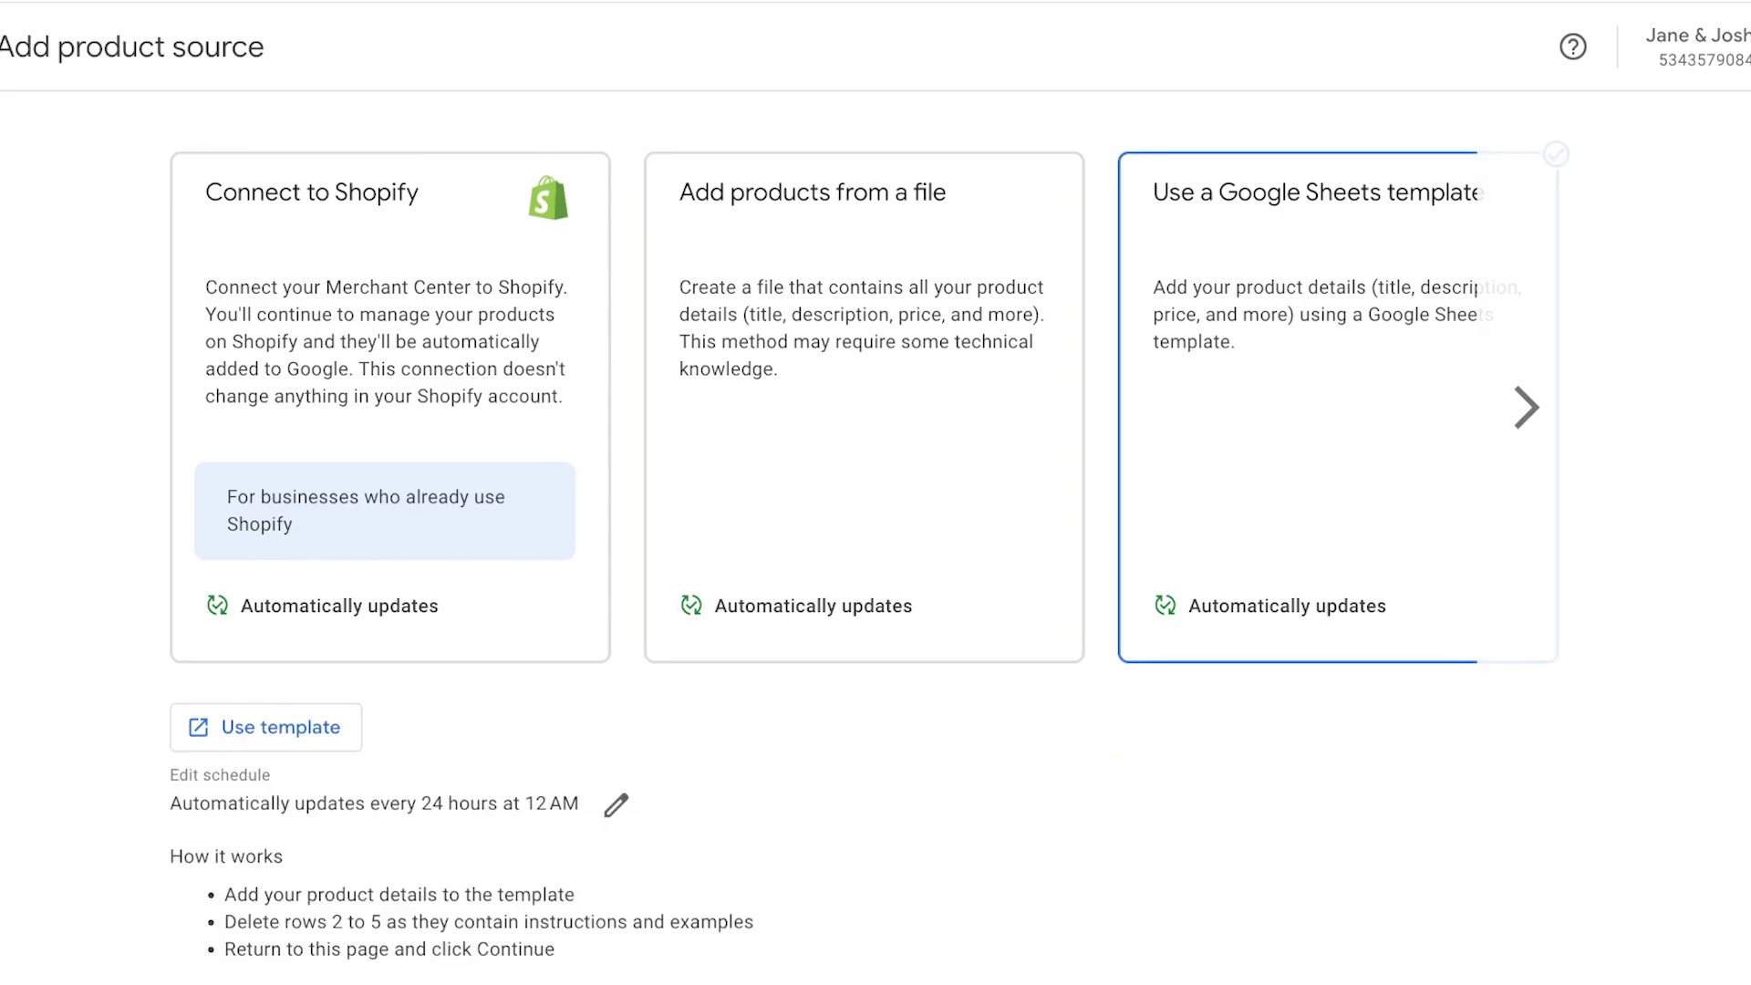
left_click(1525, 407)
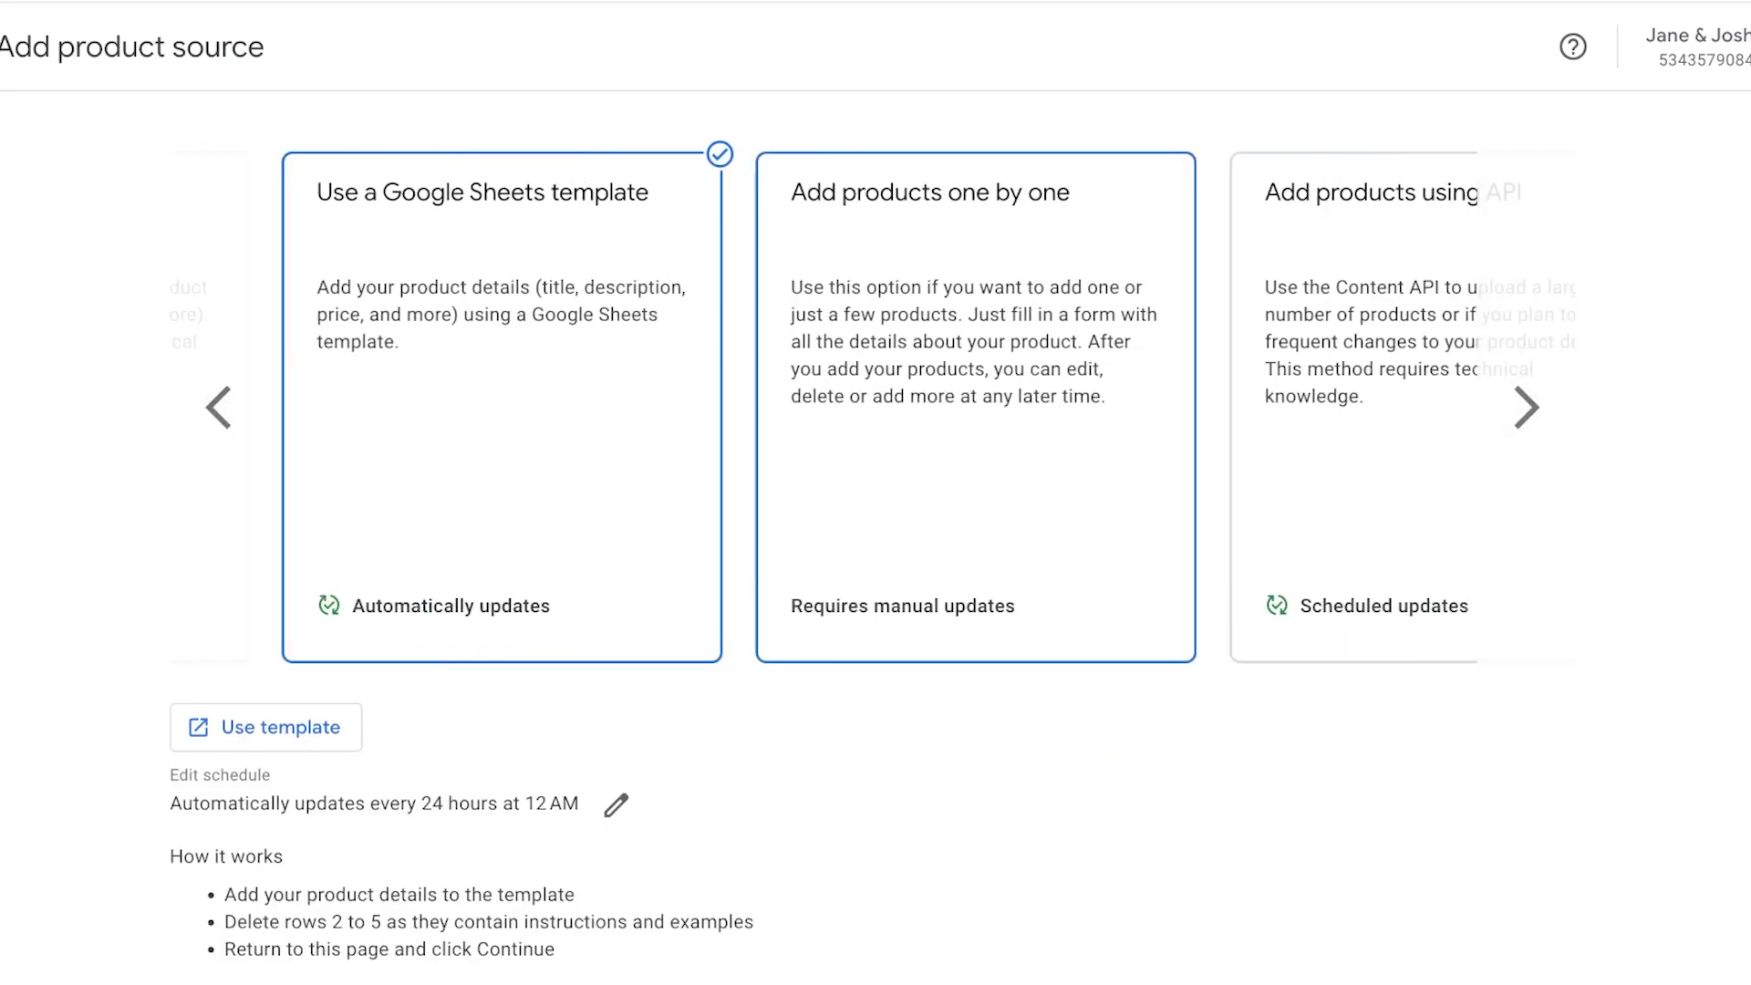
left_click(975, 407)
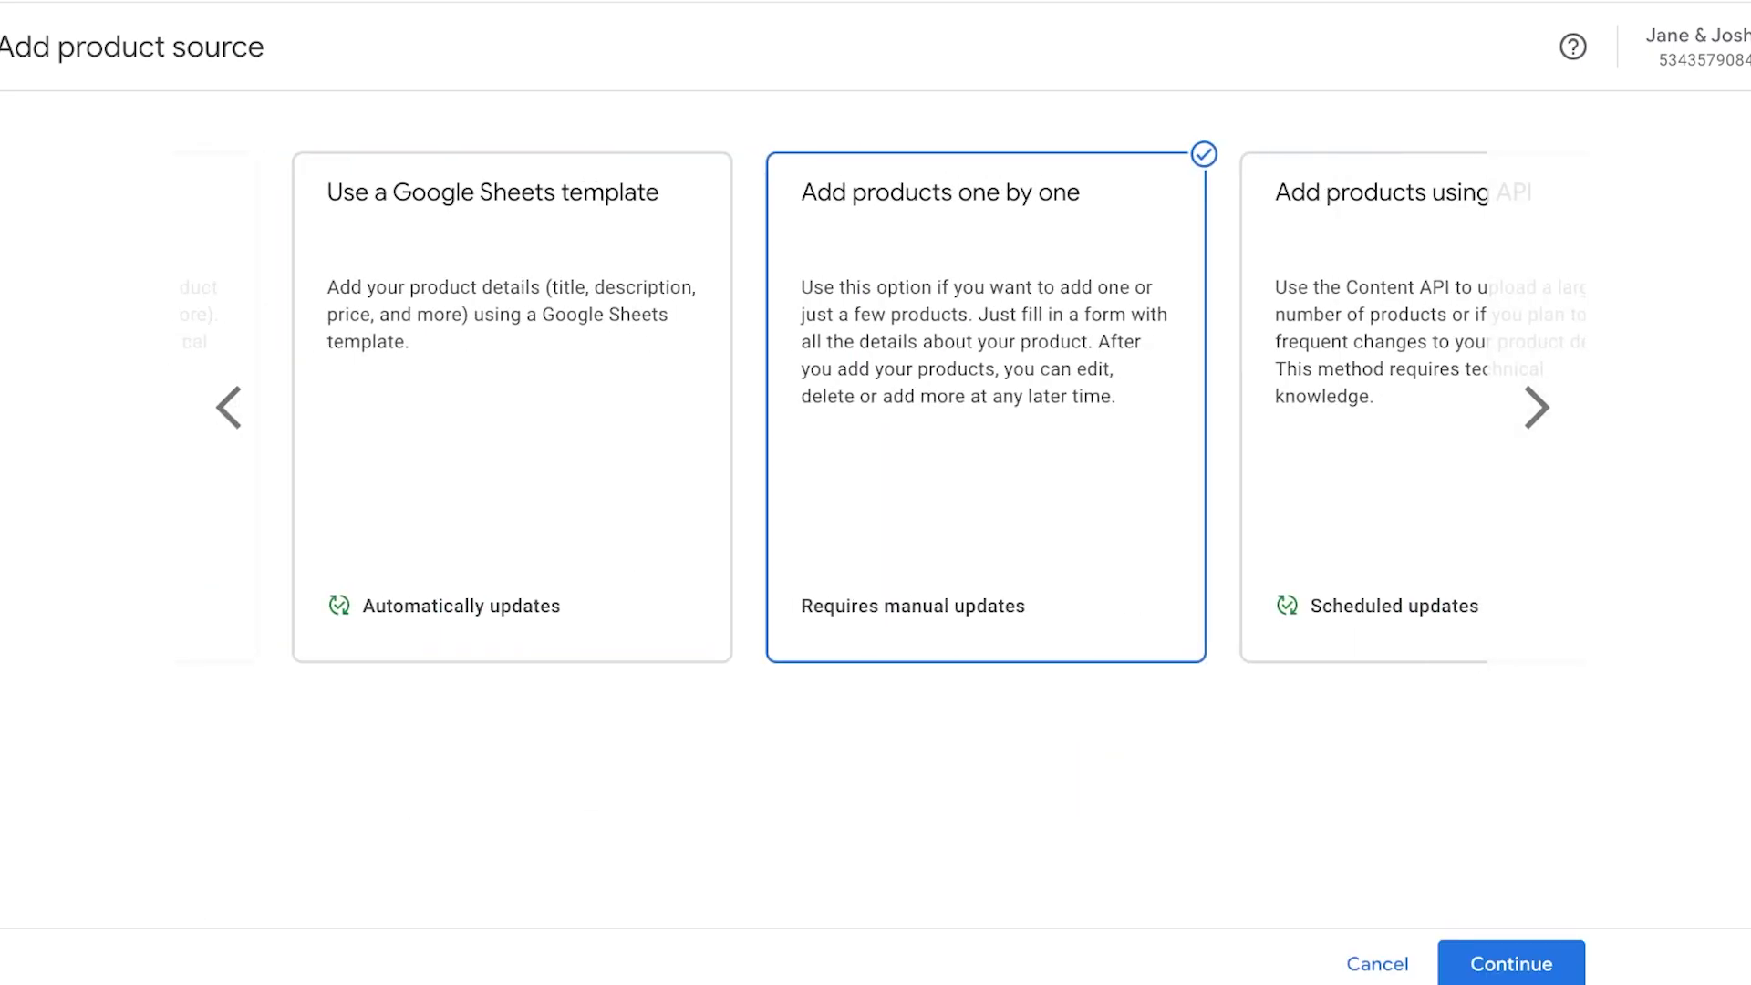
left_click(1537, 407)
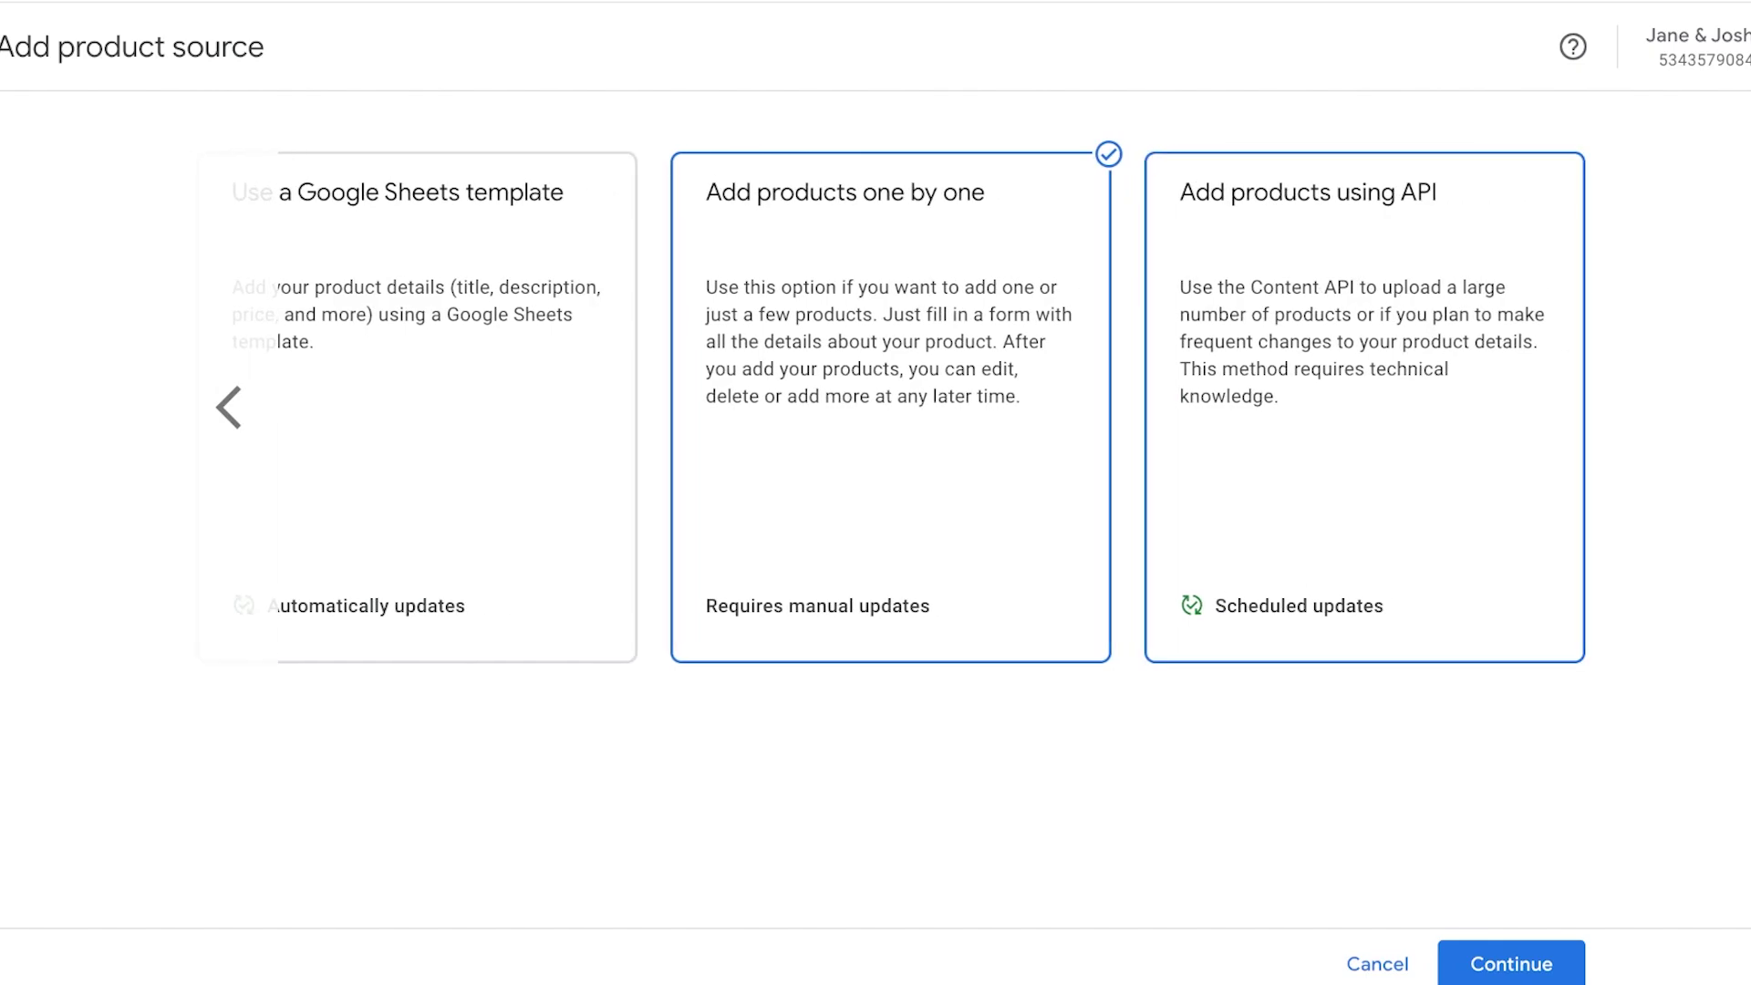
left_click(1365, 407)
scroll(876, 547, "down", 1)
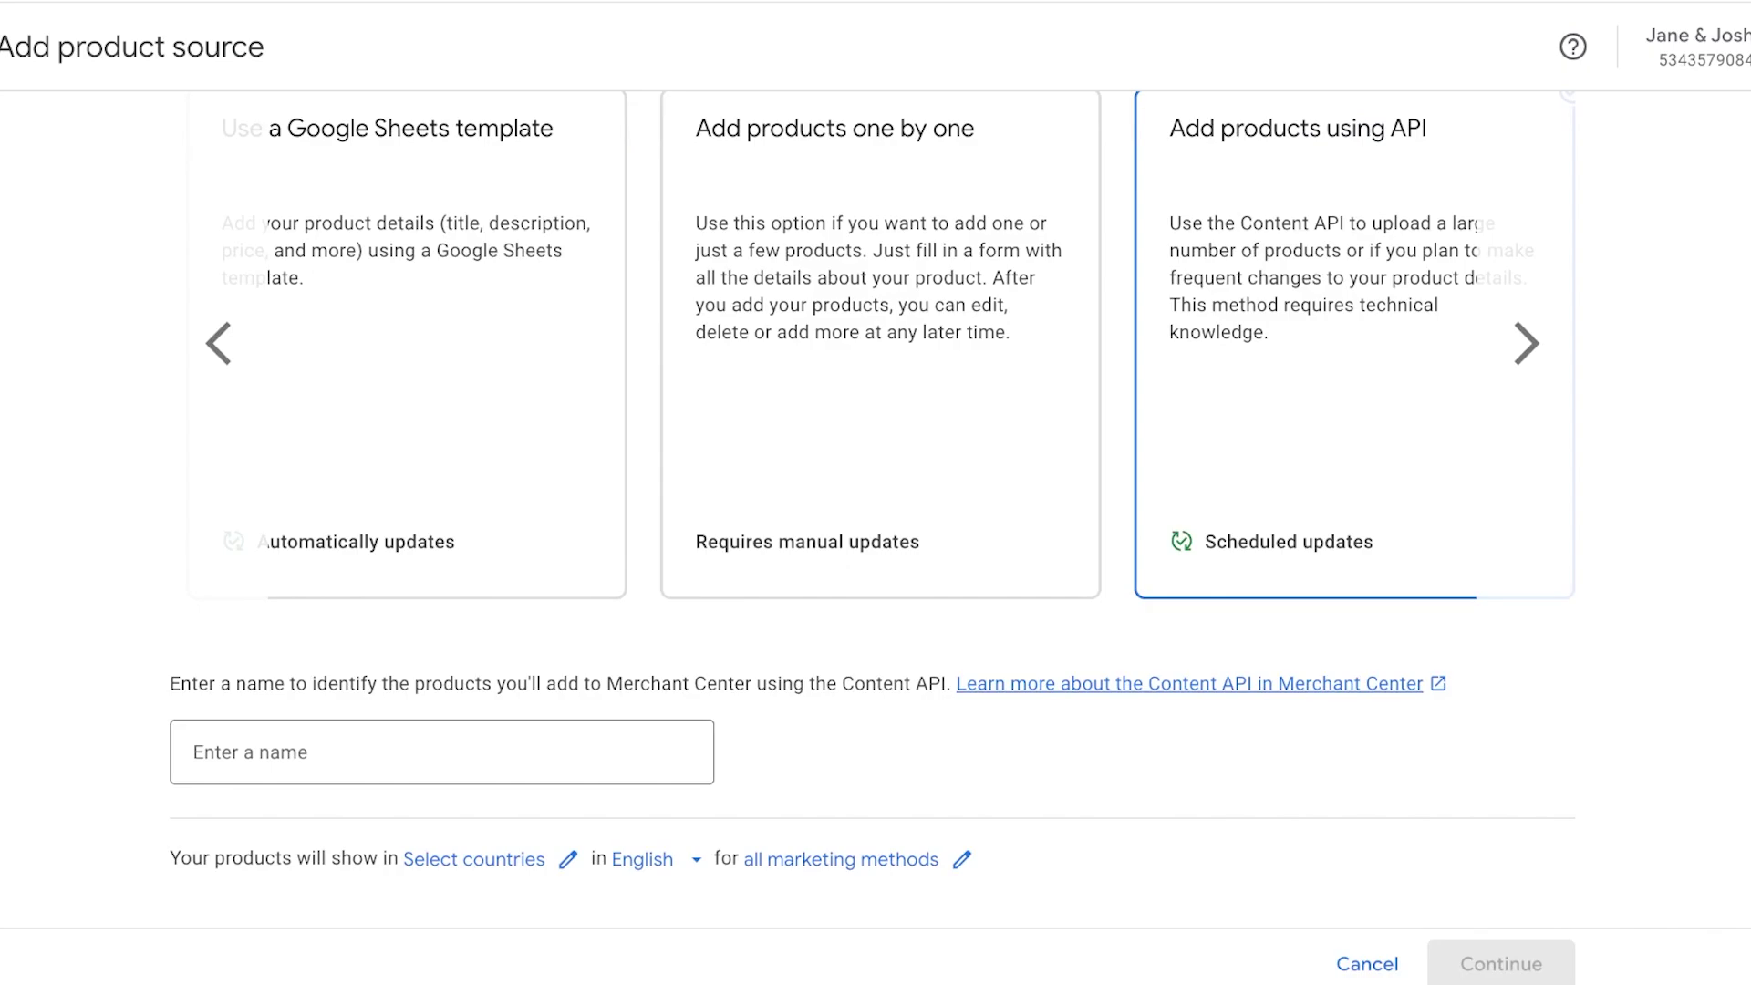
scroll(876, 538, "up", 1)
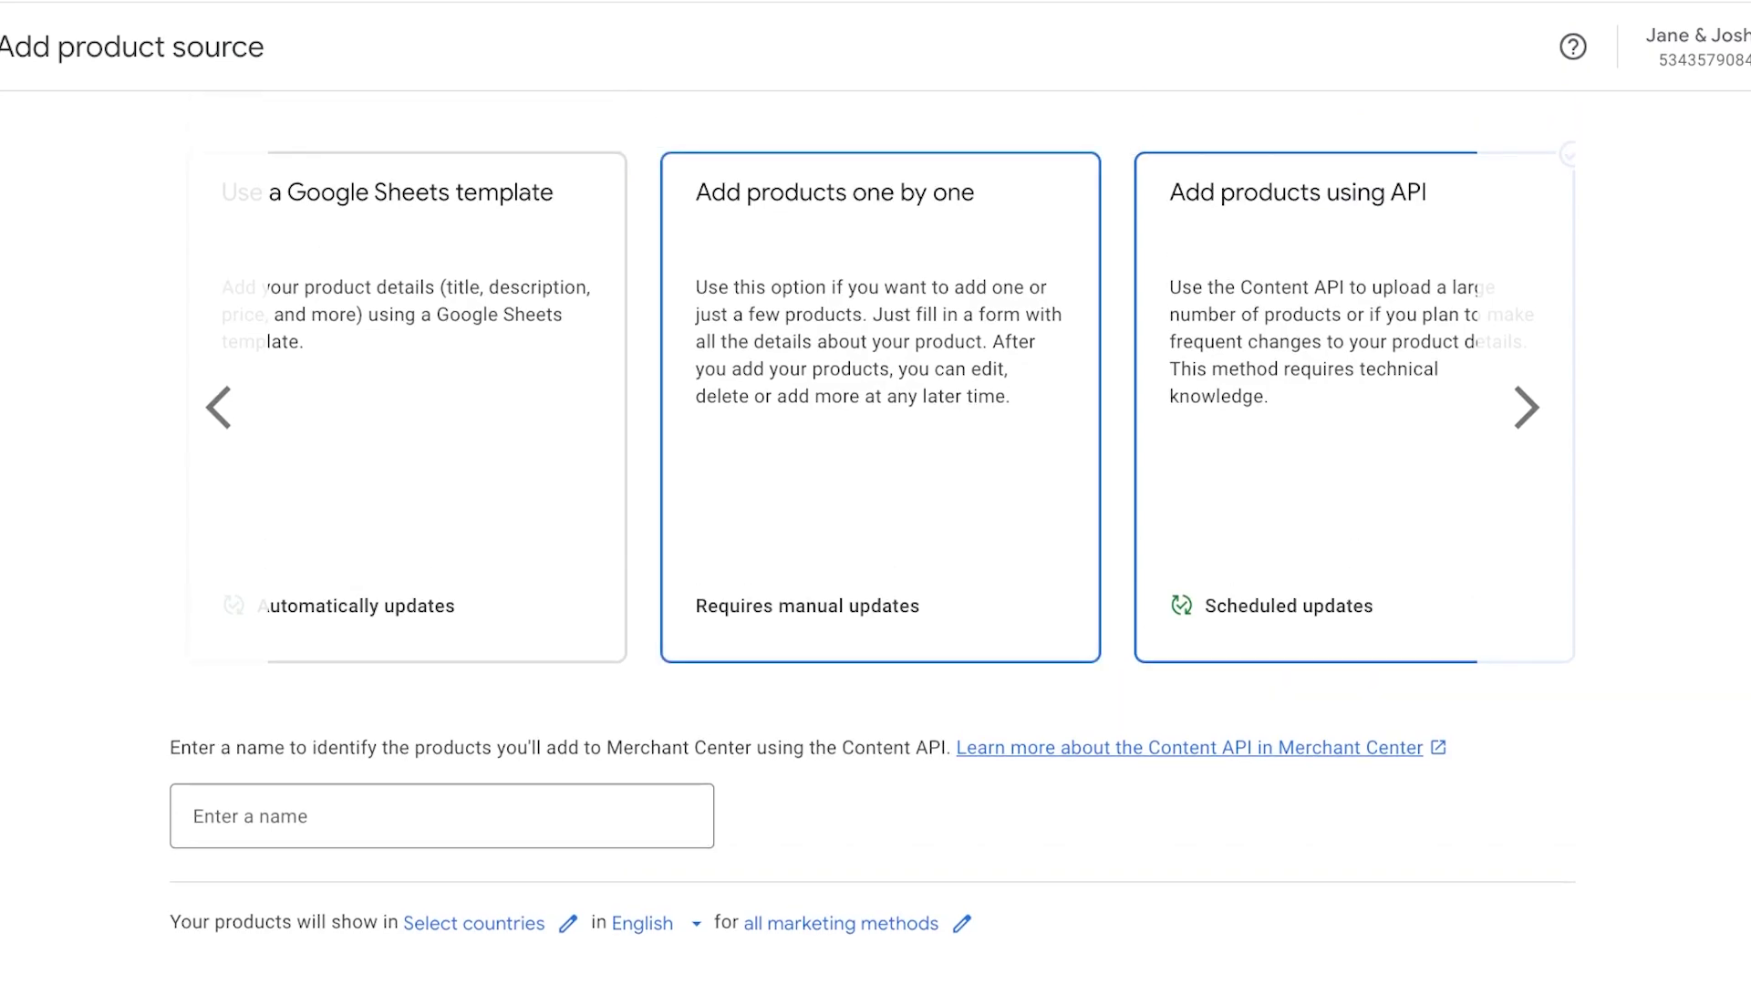
Continue with adding products one by one and select all countries as the places where Google shows the products
left_click(880, 407)
left_click(218, 407)
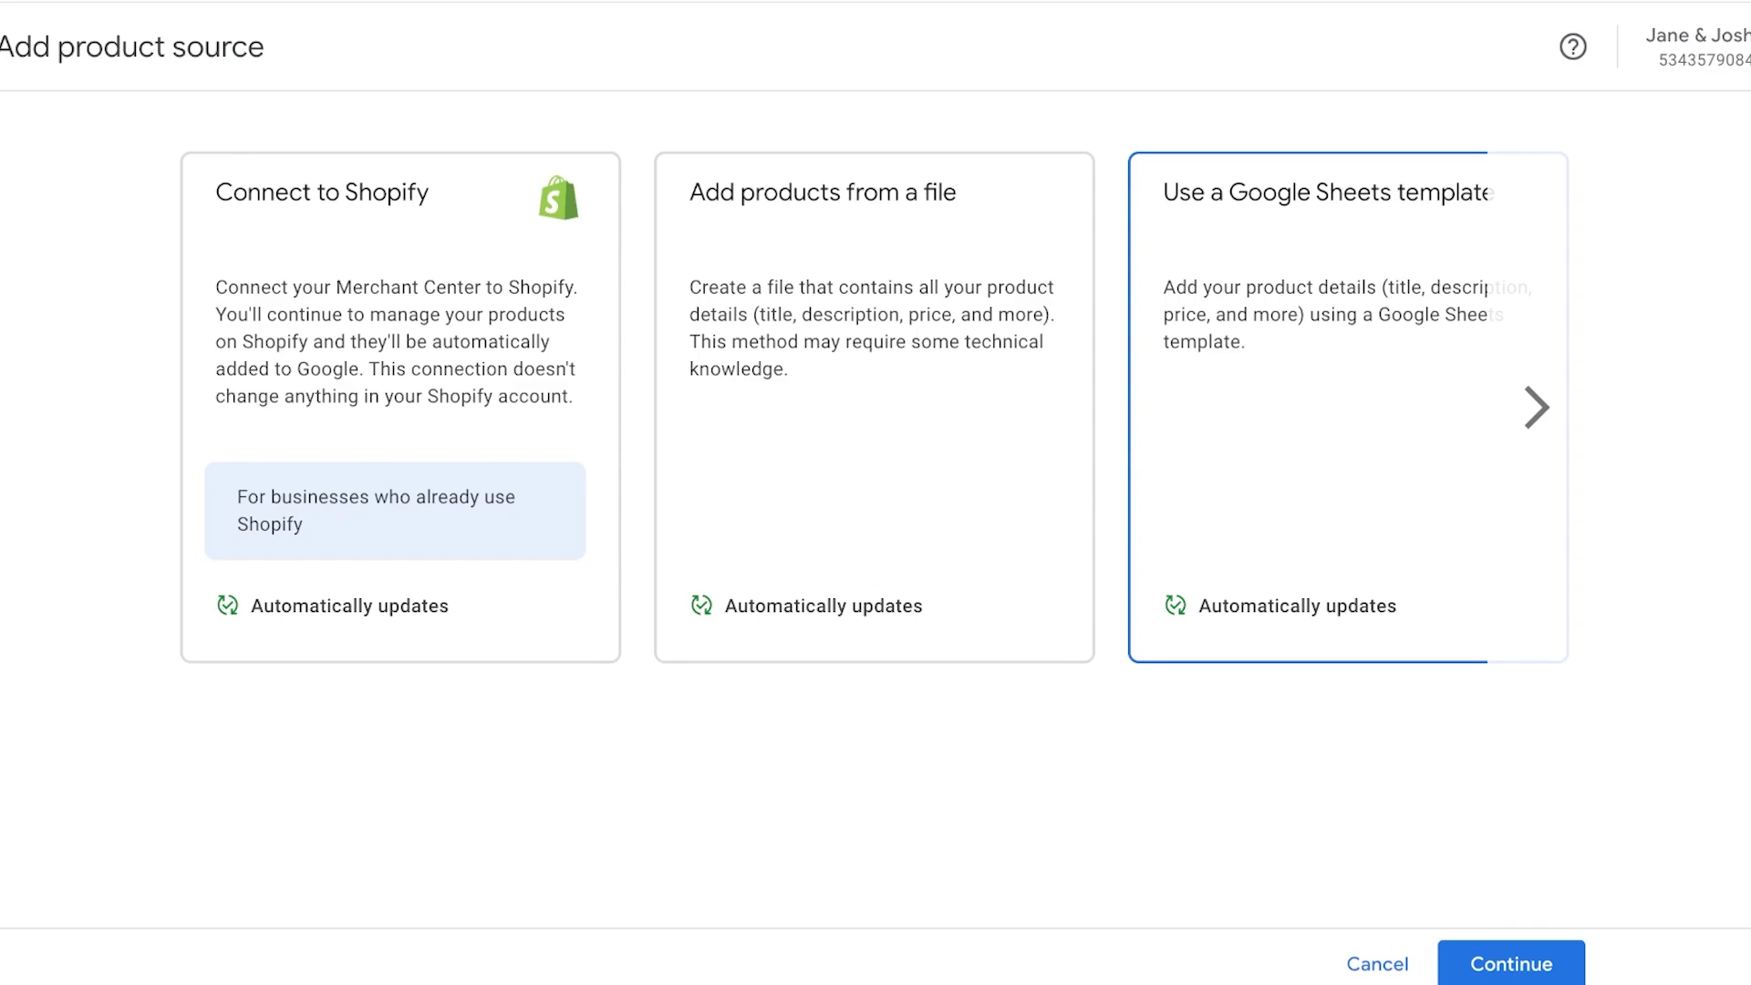
left_click(1535, 407)
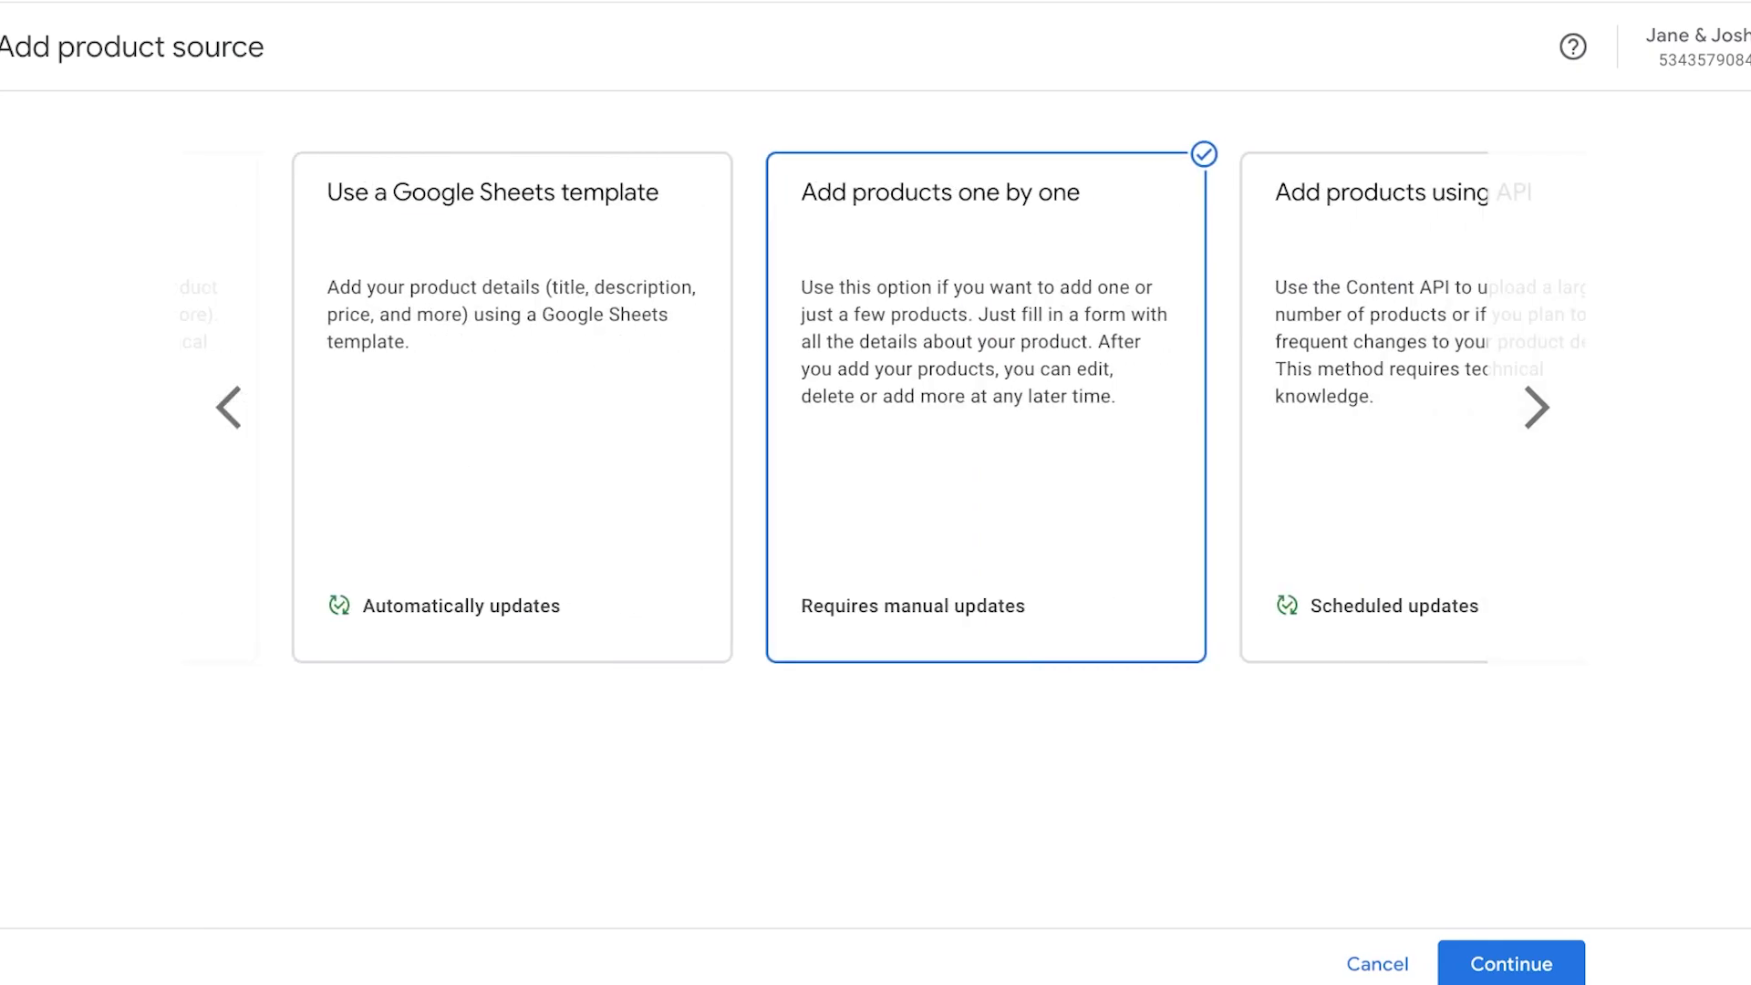
left_click(1510, 963)
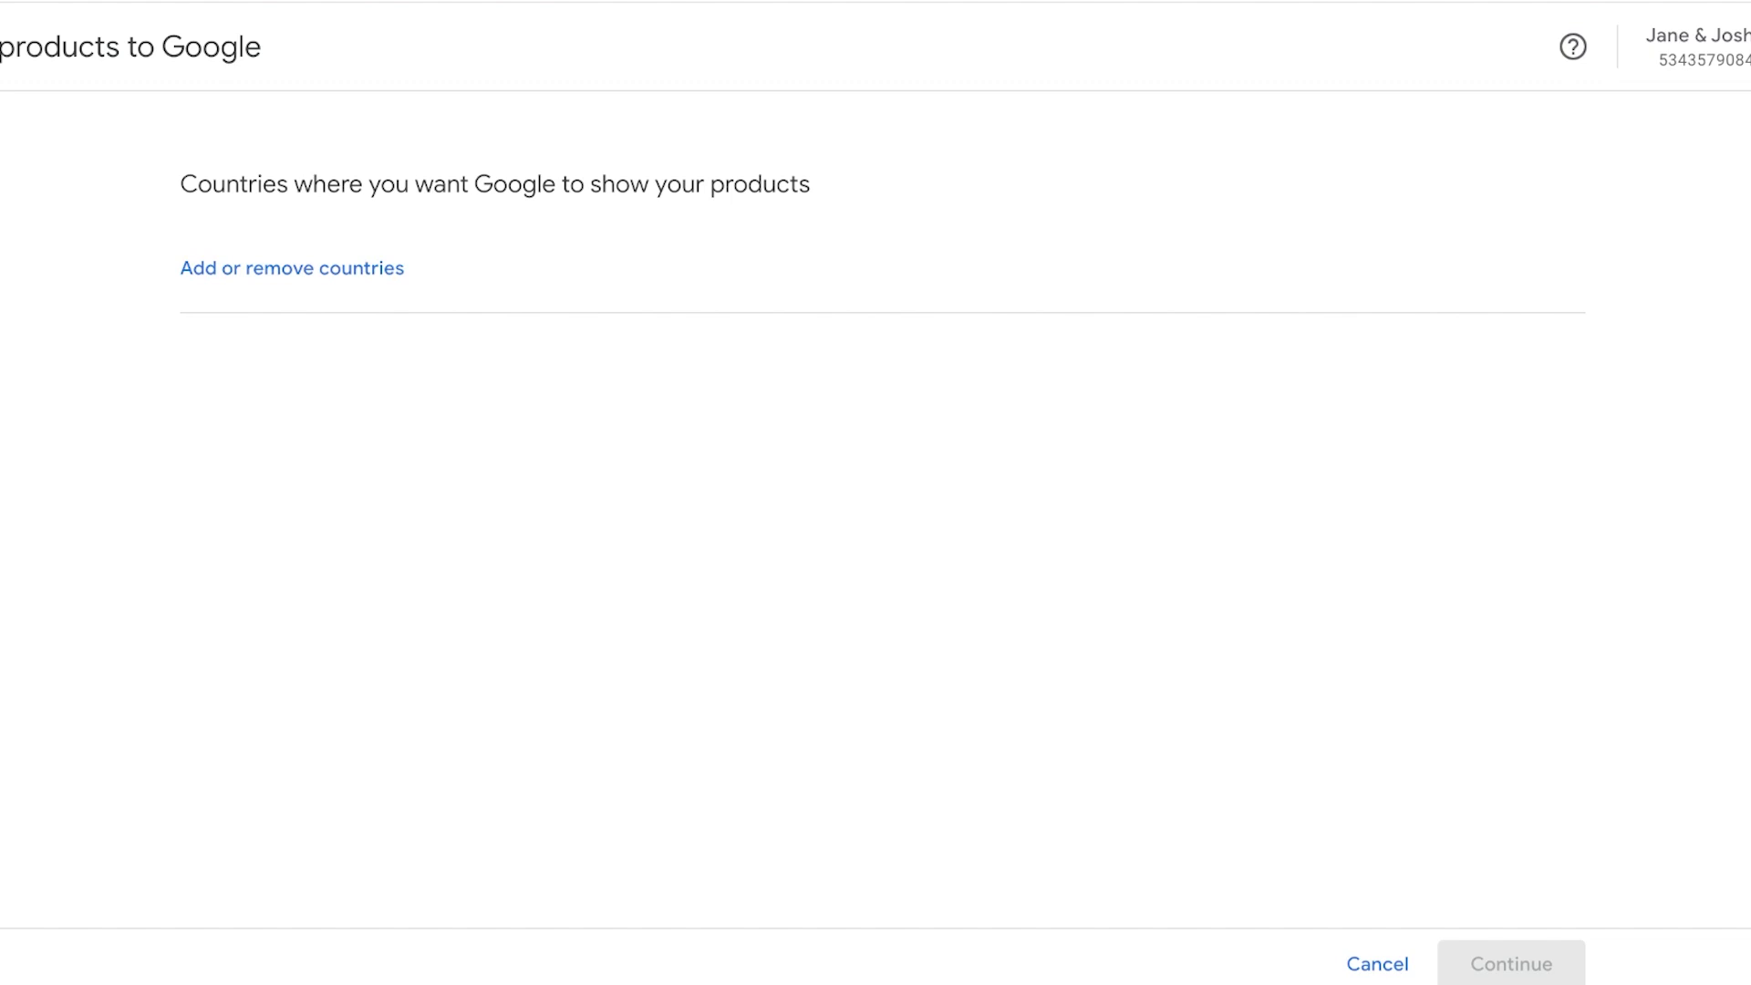
left_click(292, 267)
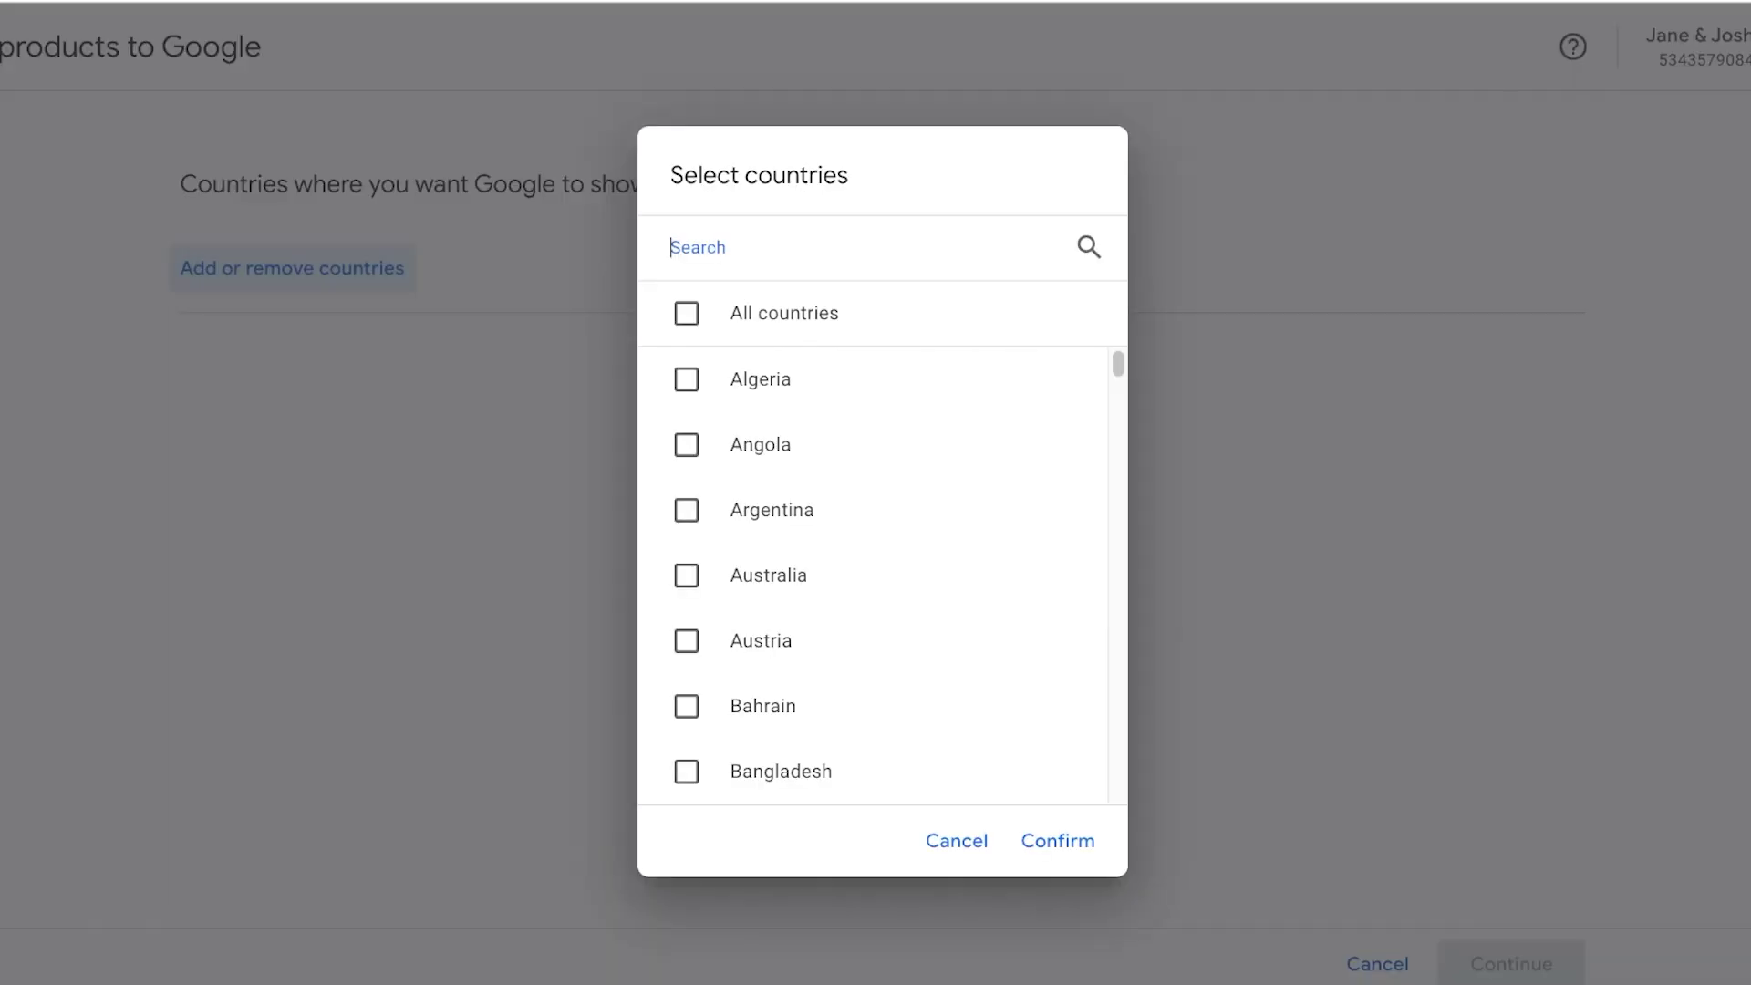
left_click(686, 313)
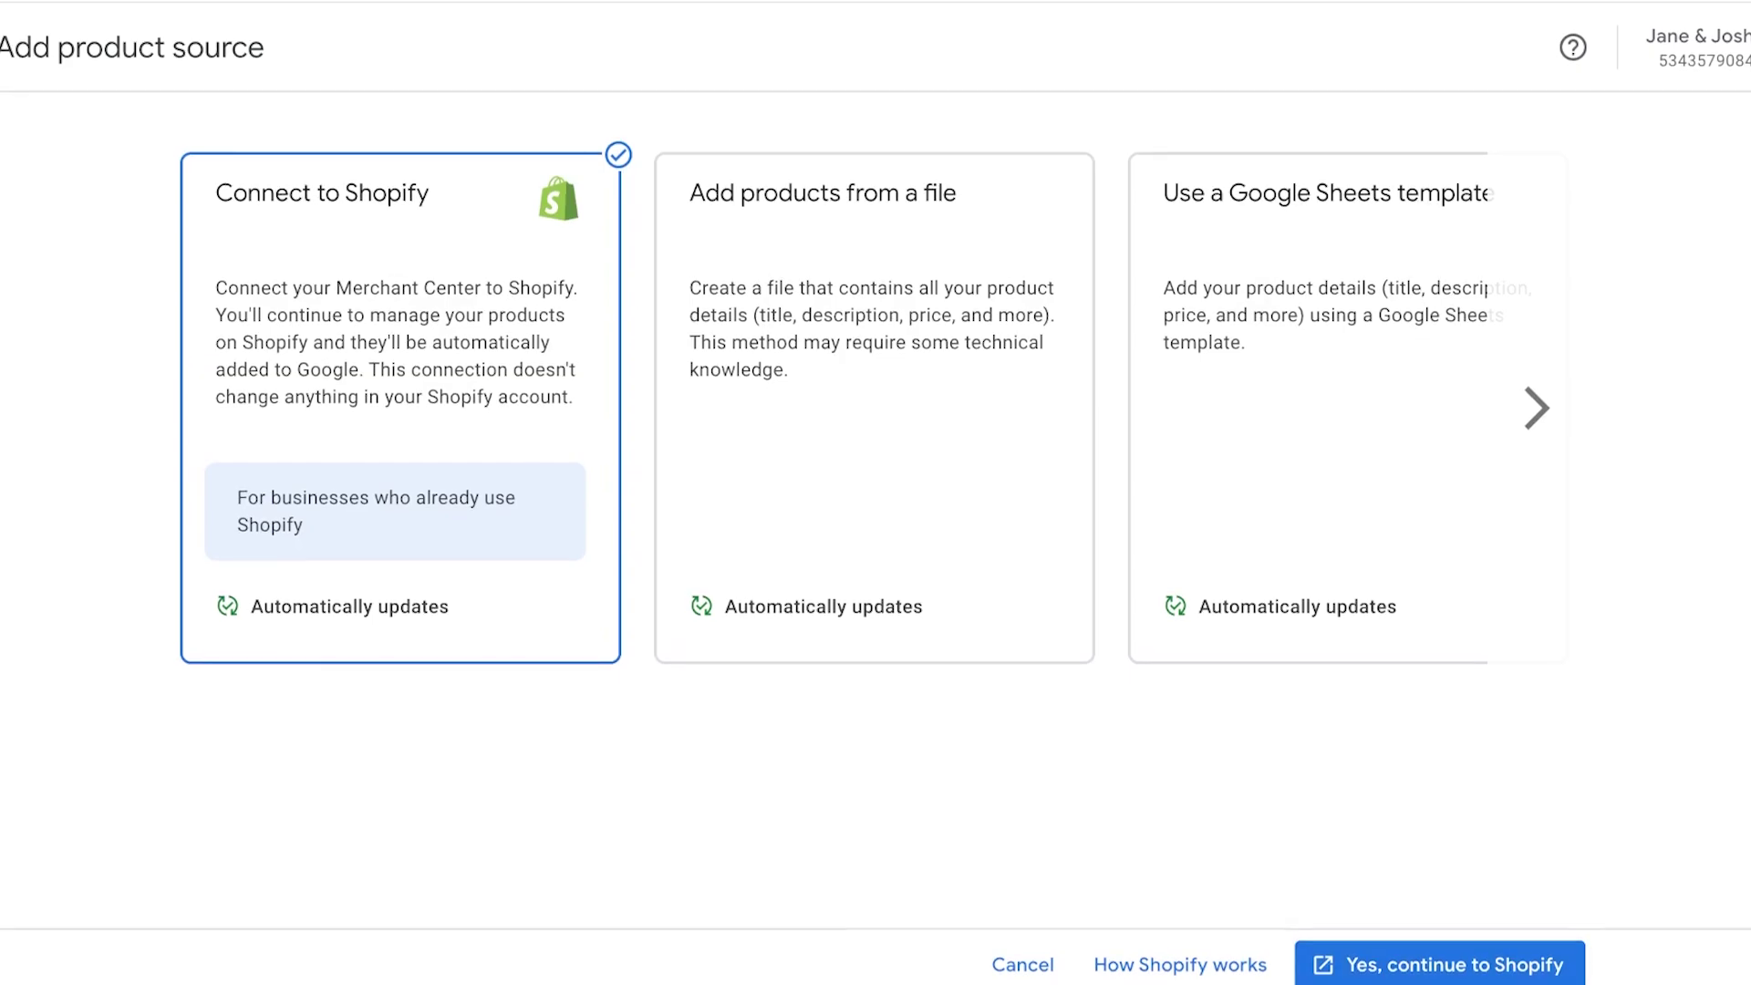
Choose adding products one by one as the product source and open the blank product form
left_click(1534, 407)
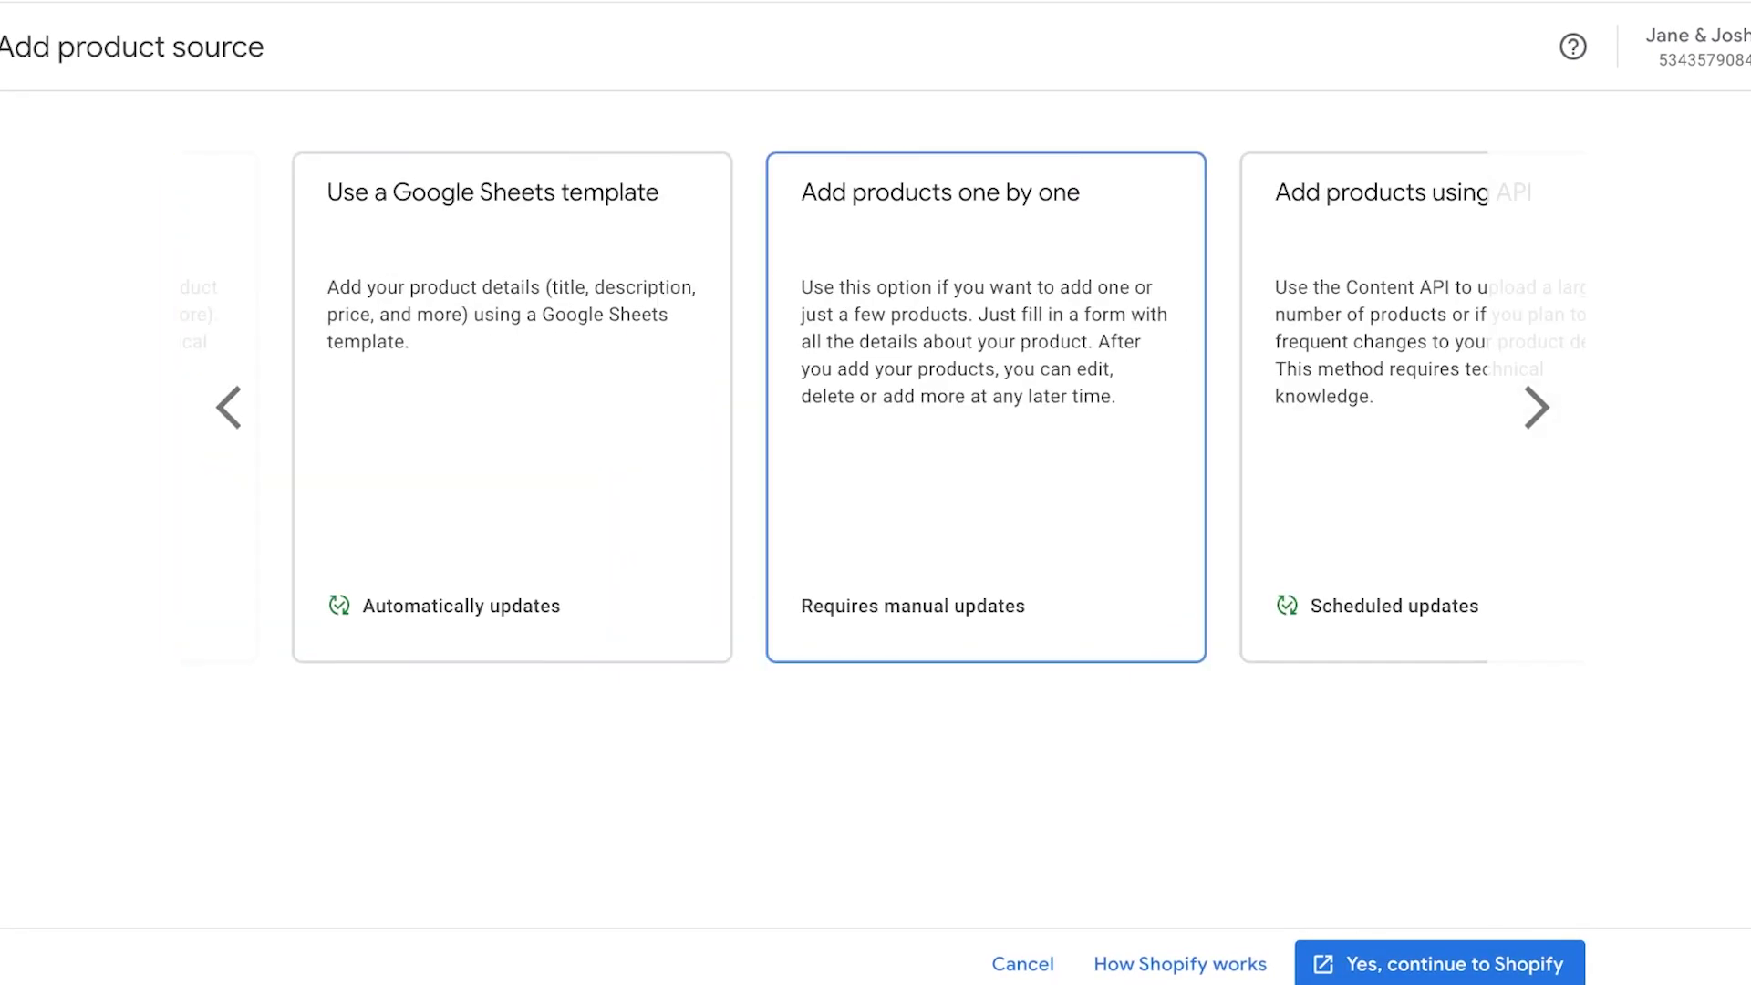
left_click(985, 407)
left_click(1511, 964)
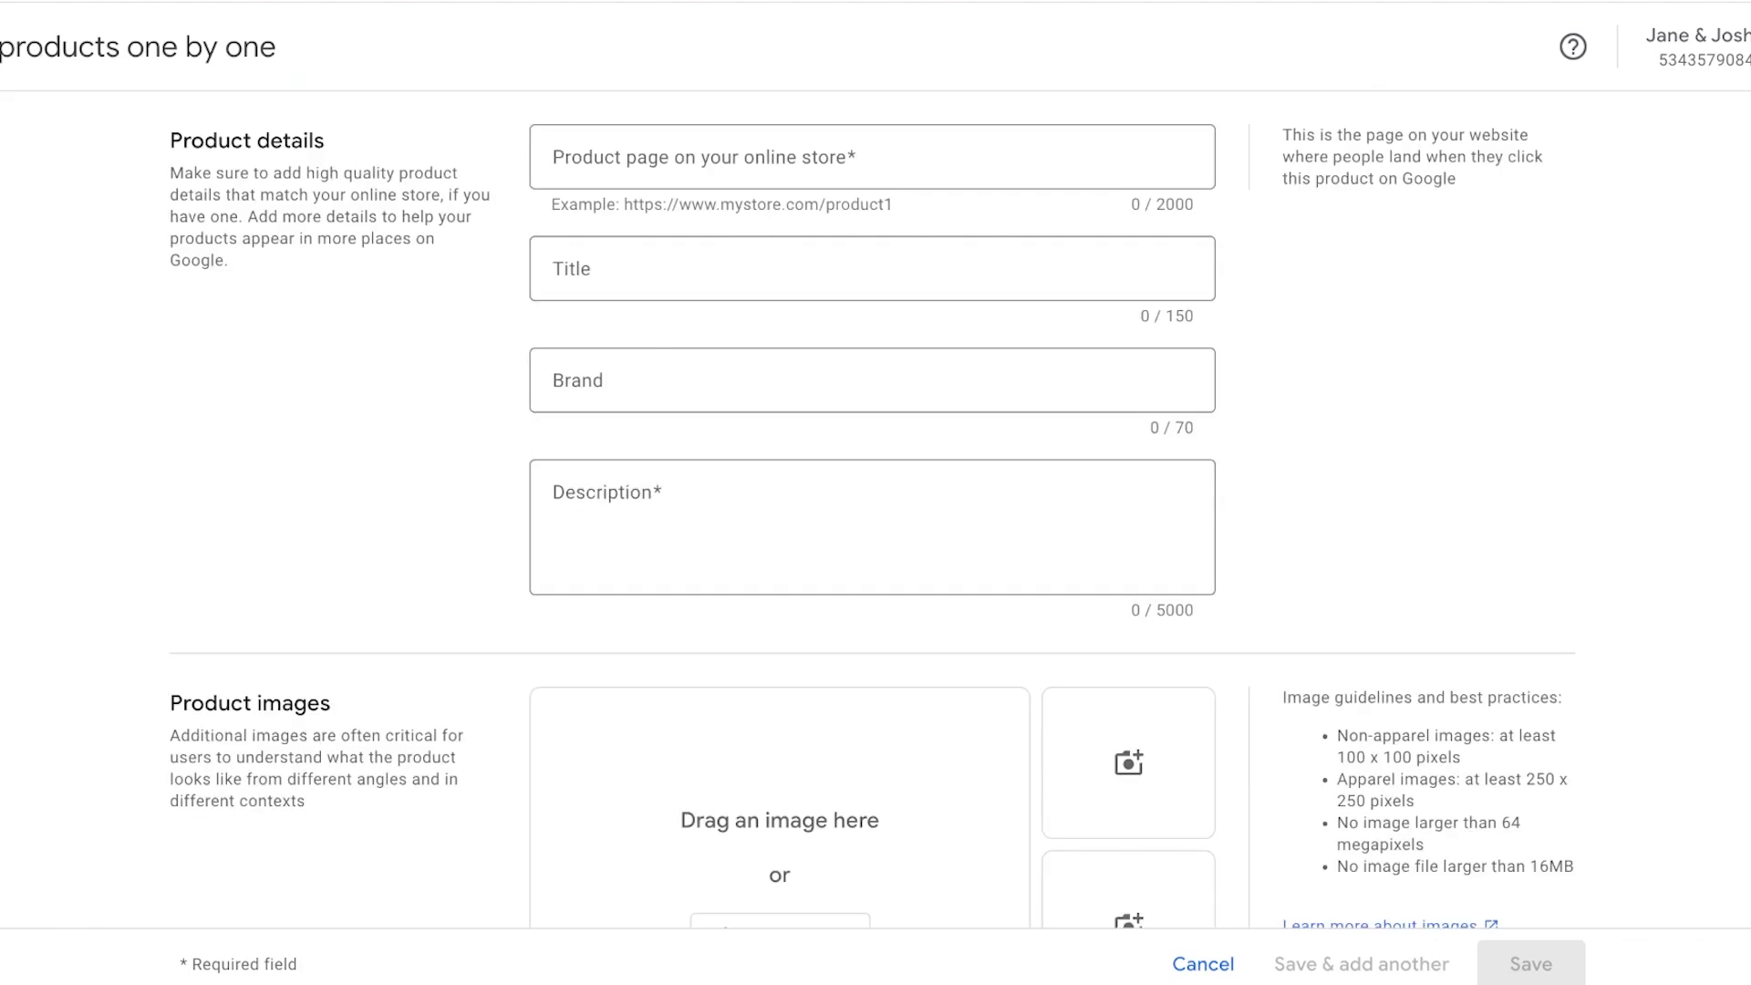
Enter Lipstick as the new product's title and move on to its brand
left_click(871, 157)
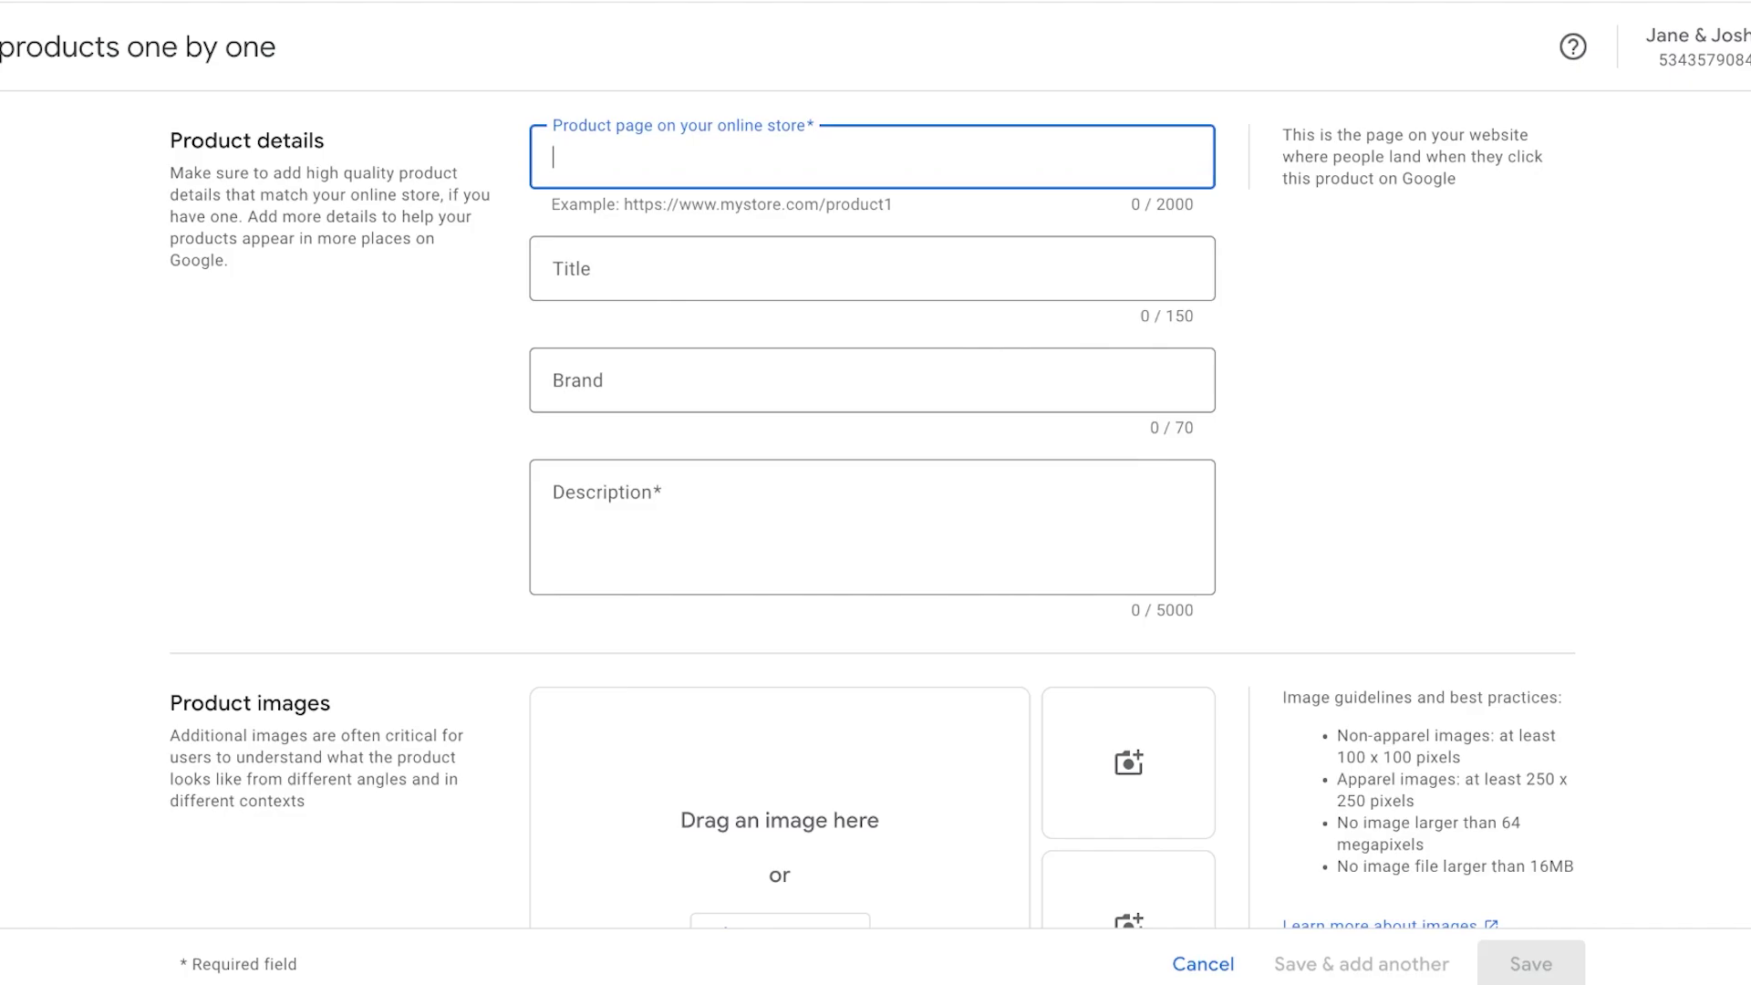
key("ctrl+t")
left_click(552, 268)
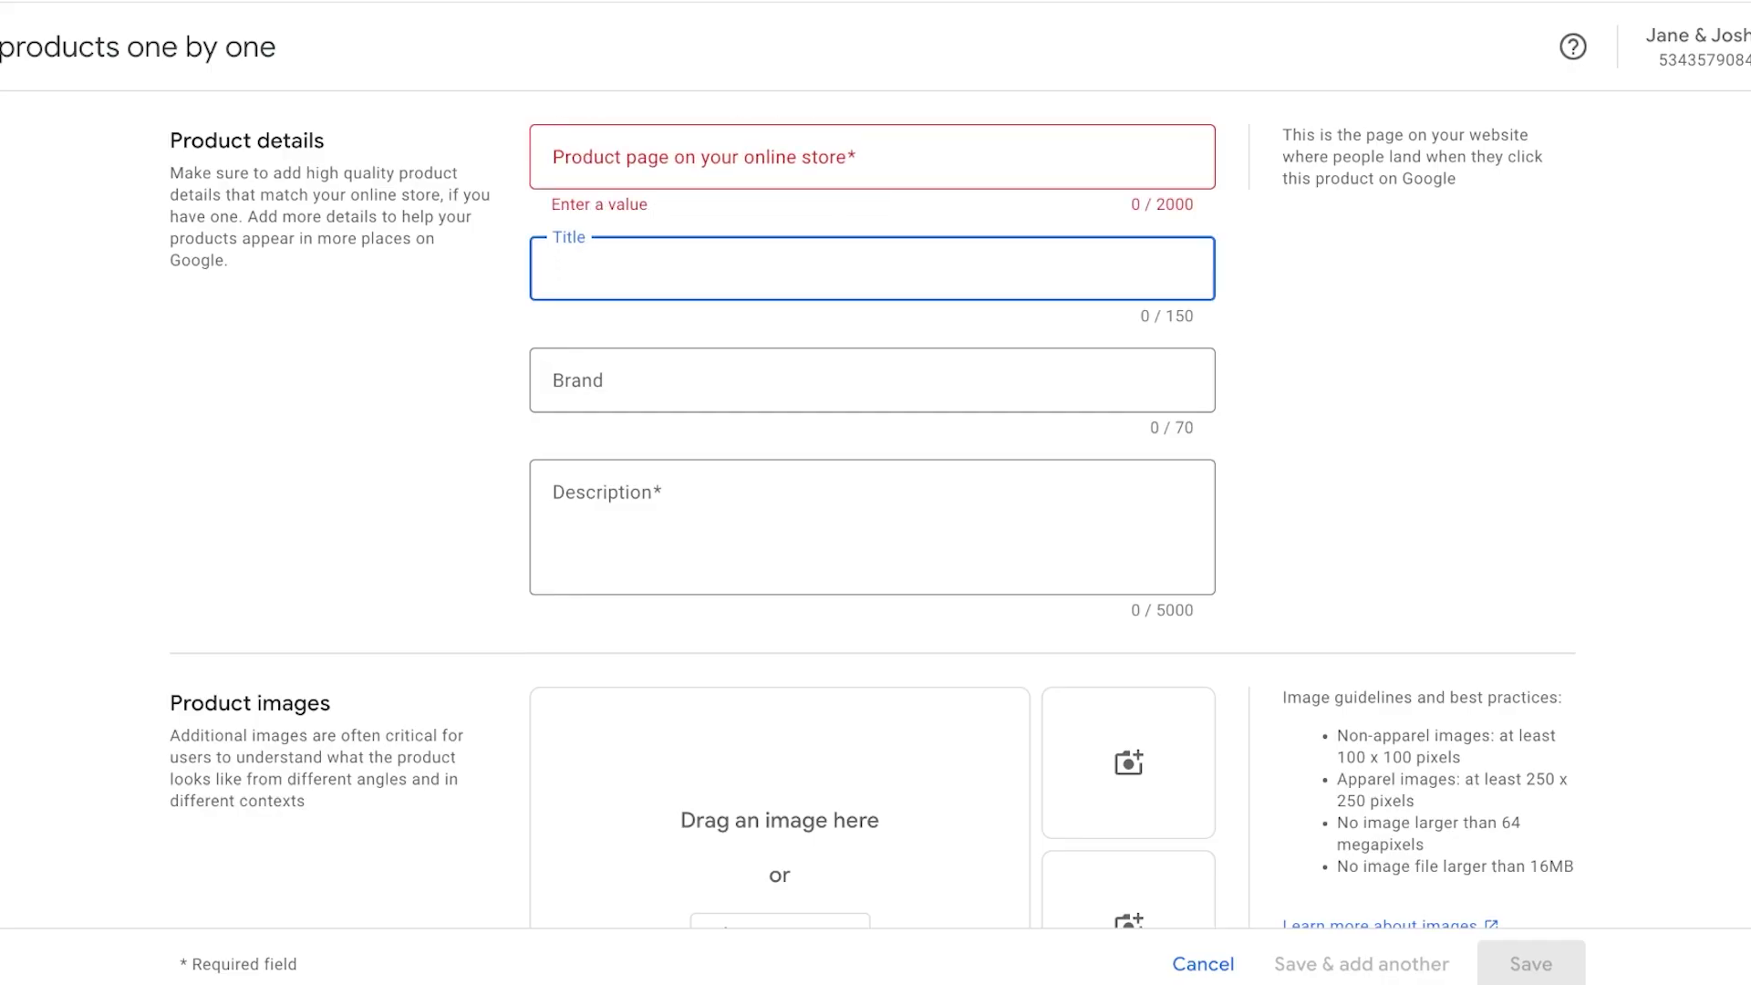
type("Lipstick")
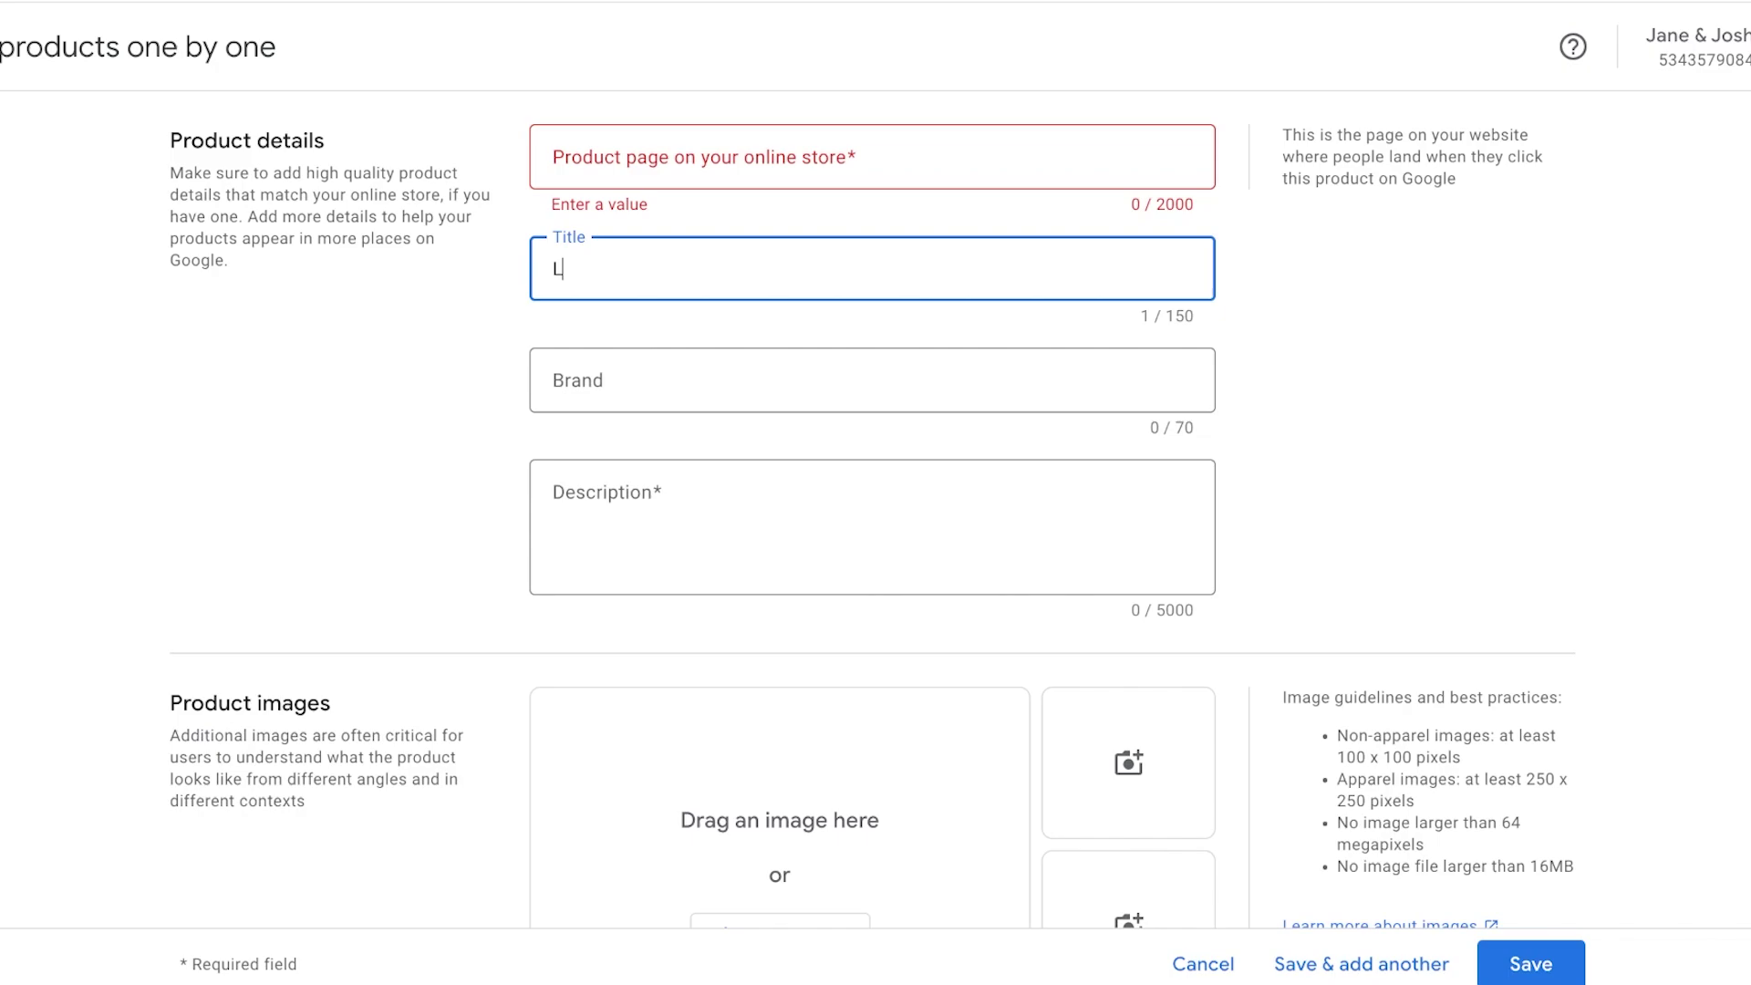
key("Tab")
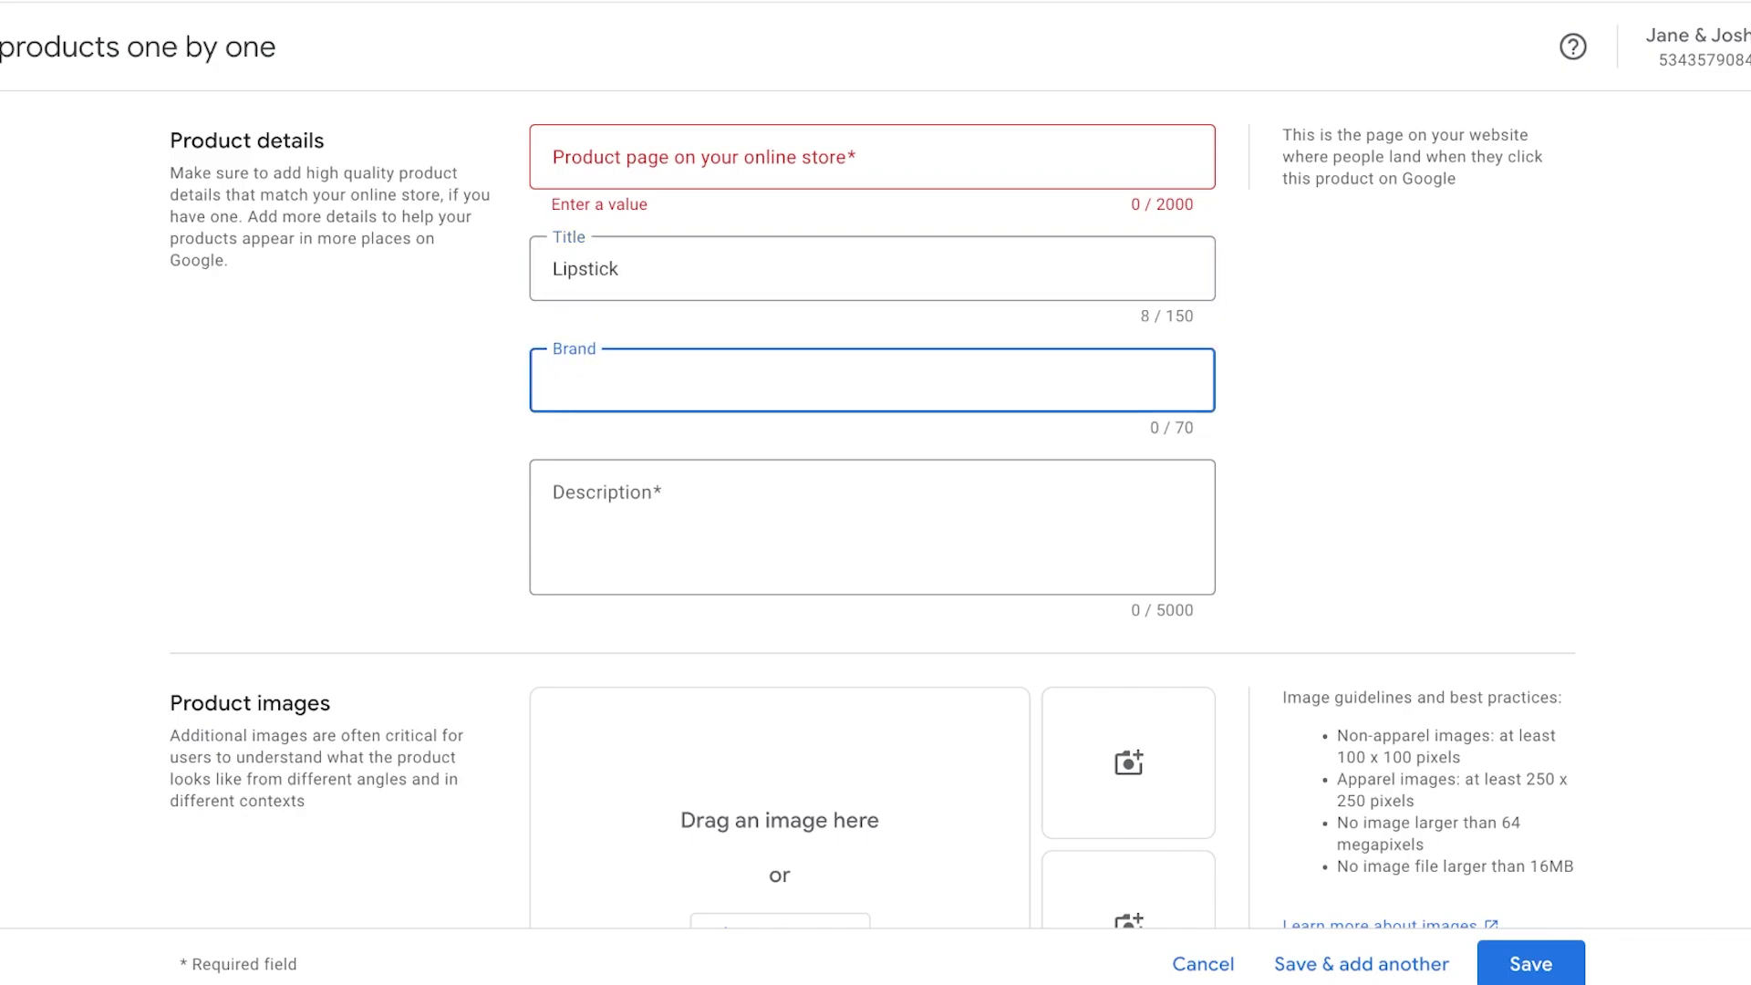
Enter Meraki as the product's brand and Melty Lipstick as its description
type("M")
key("BackSpace")
type("Meraki")
key("Tab")
type("a")
key("BackSpace")
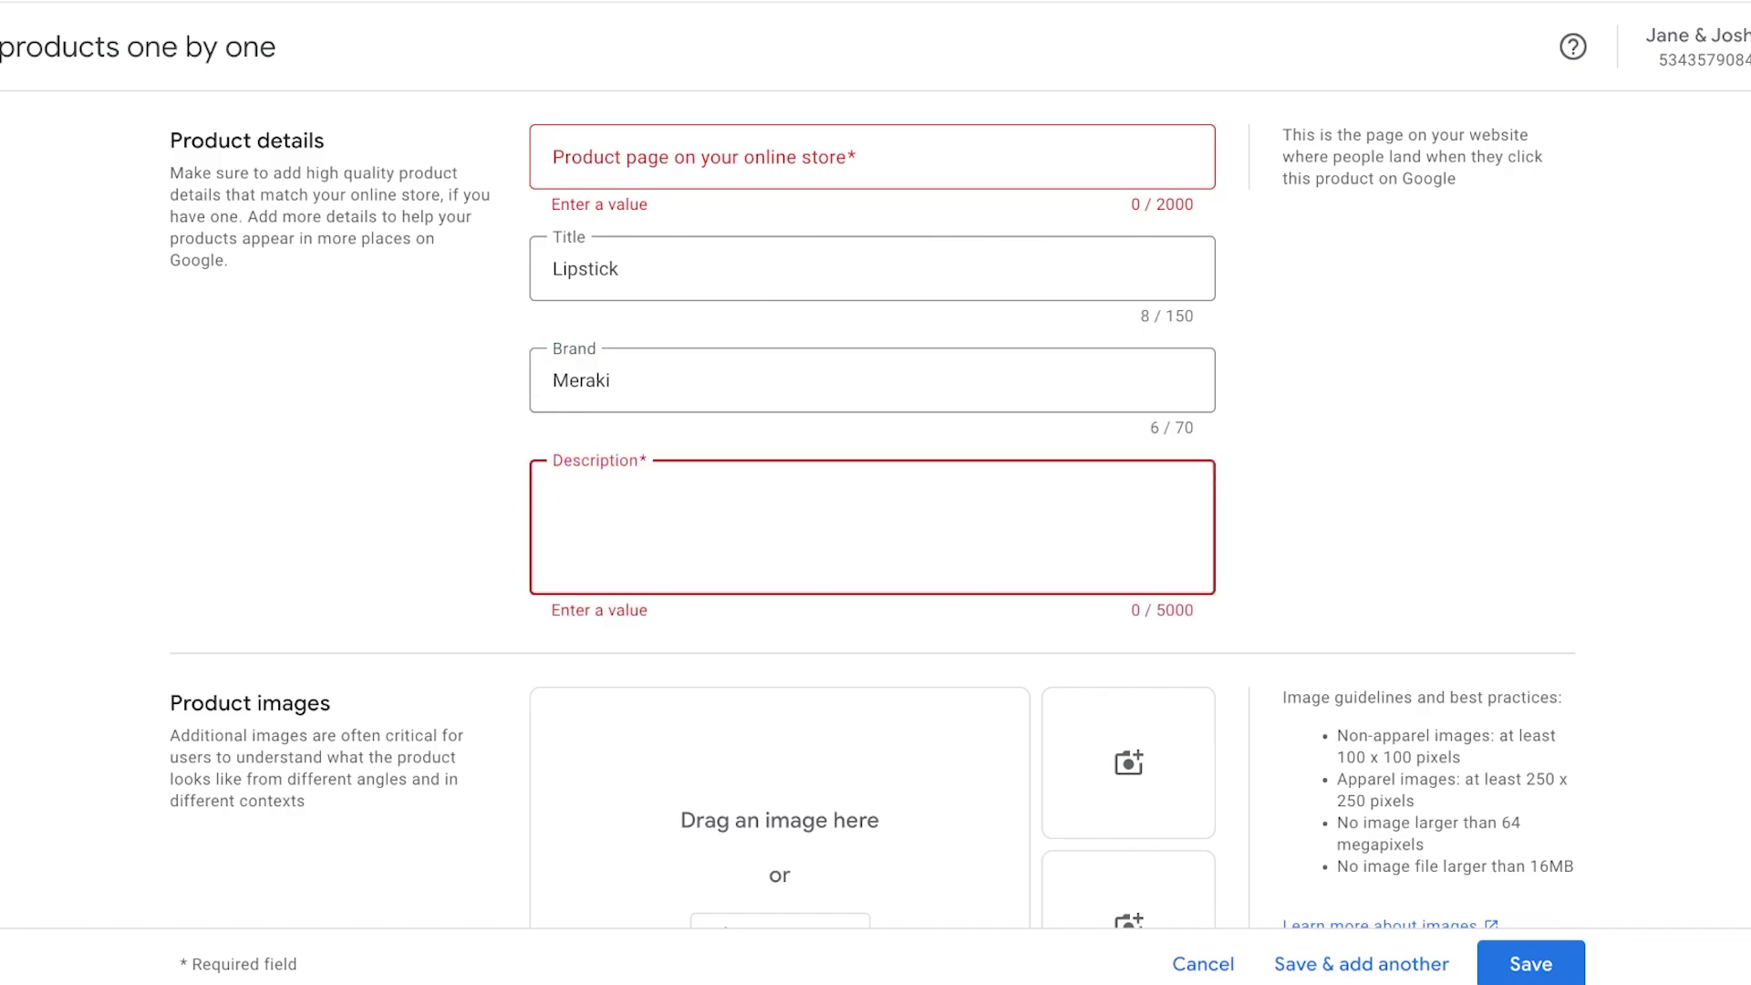
type("Melty S")
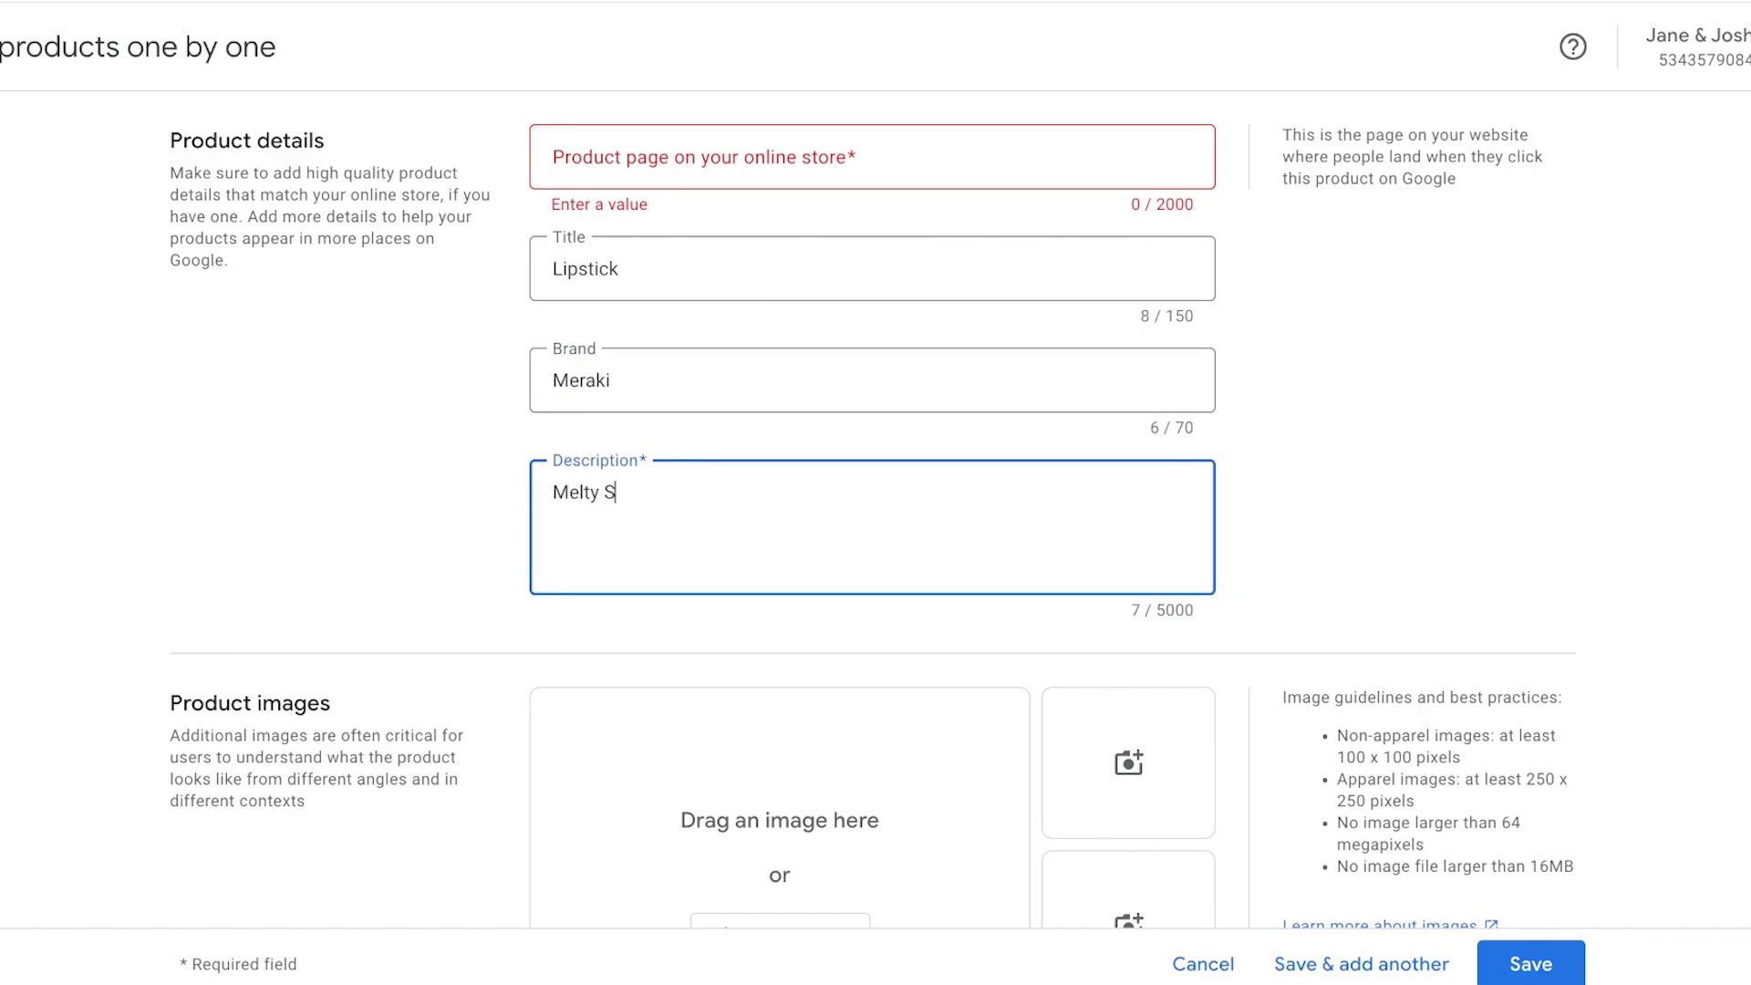
key("BackSpace")
type("Lipstick")
Check the ways to add a product image, by file upload or image URL, without adding one
scroll(872, 511, "down", 8)
scroll(873, 510, "up", 4)
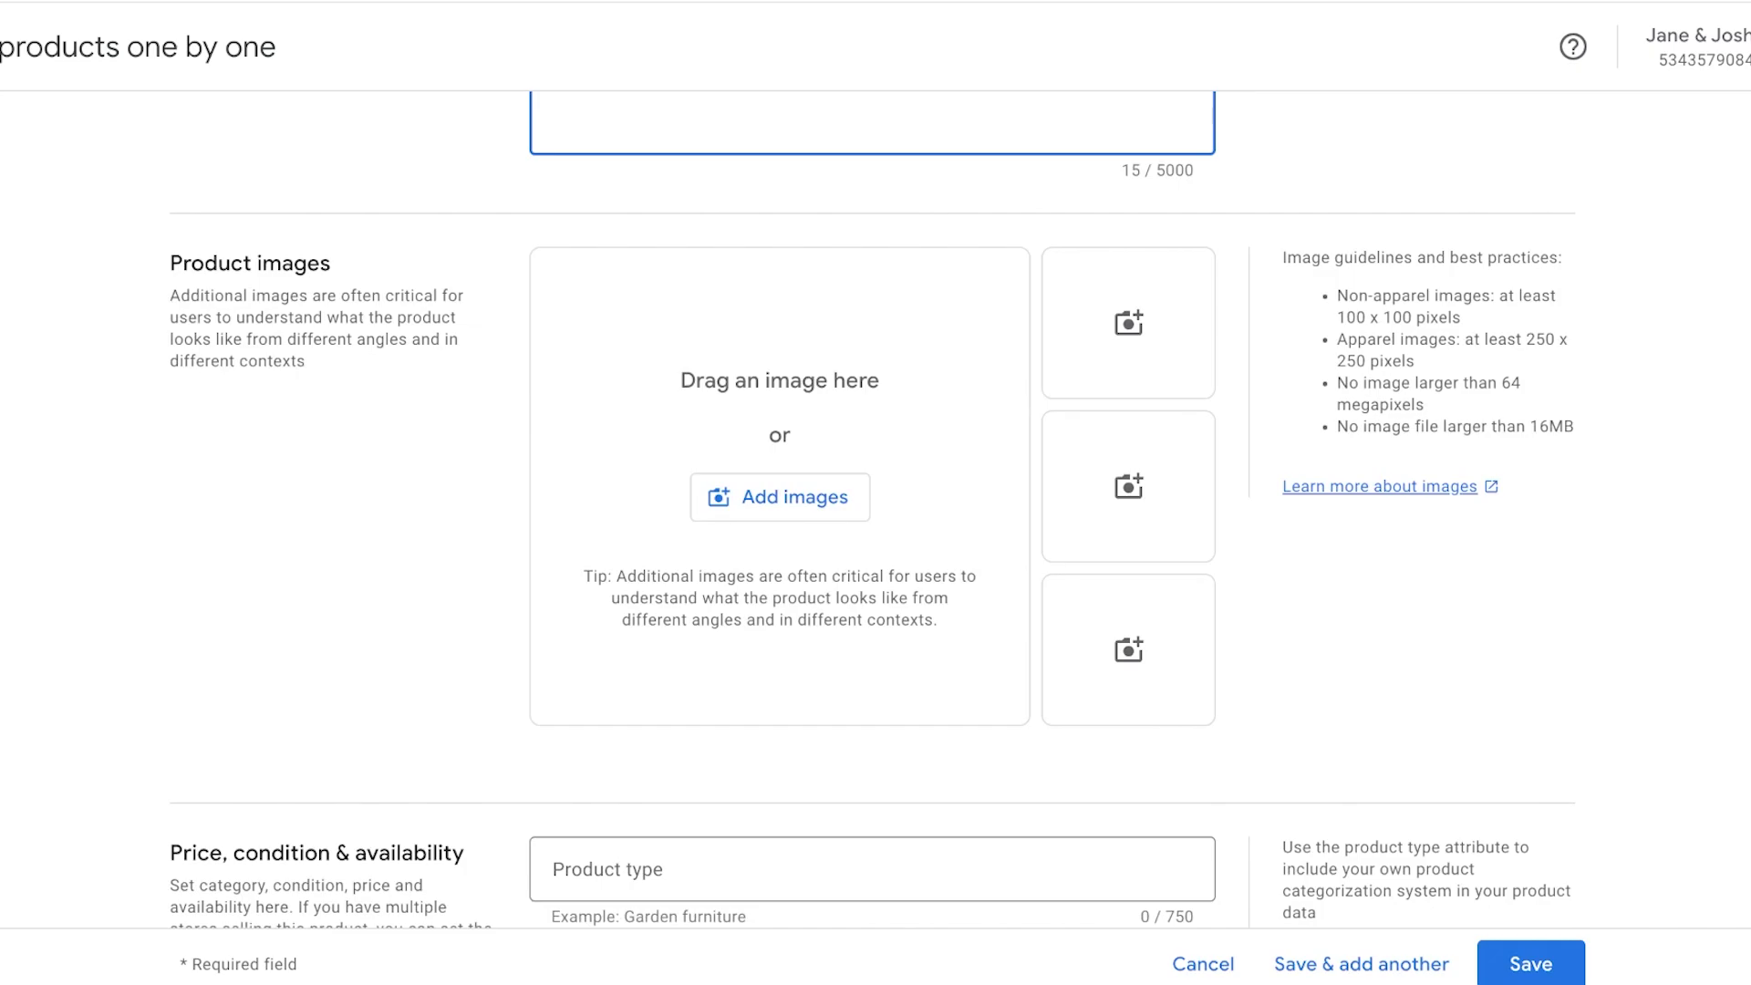
left_click(780, 497)
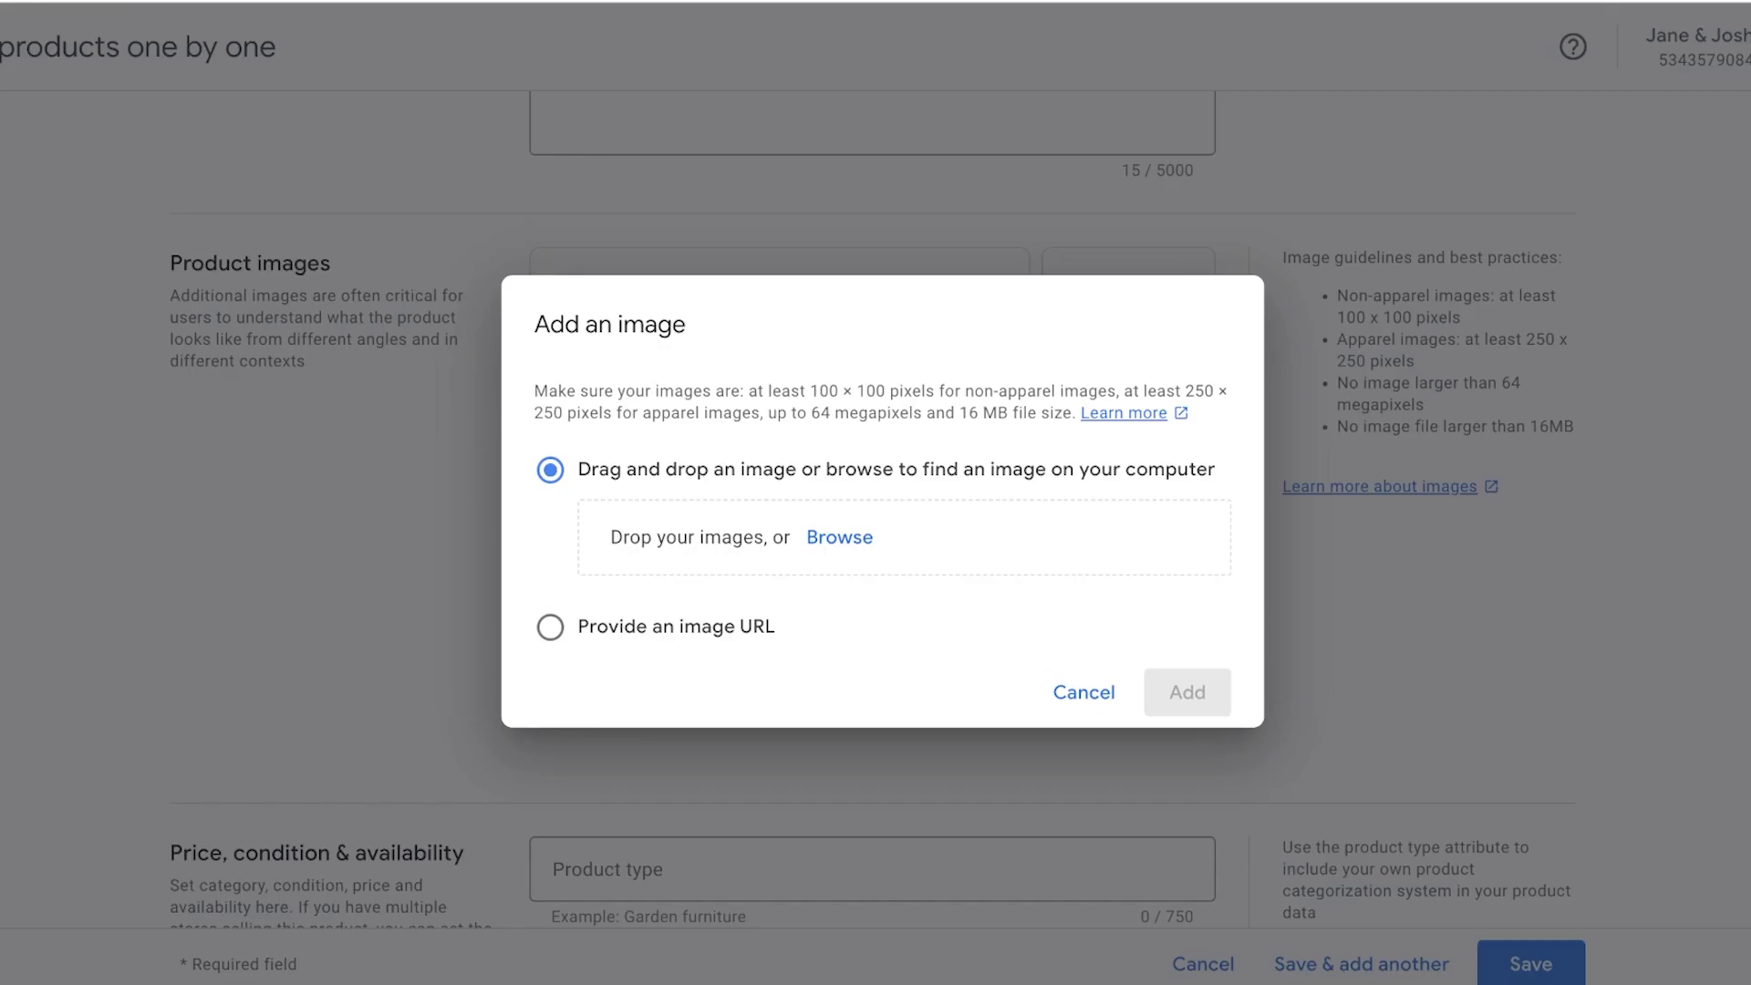
left_click(1084, 692)
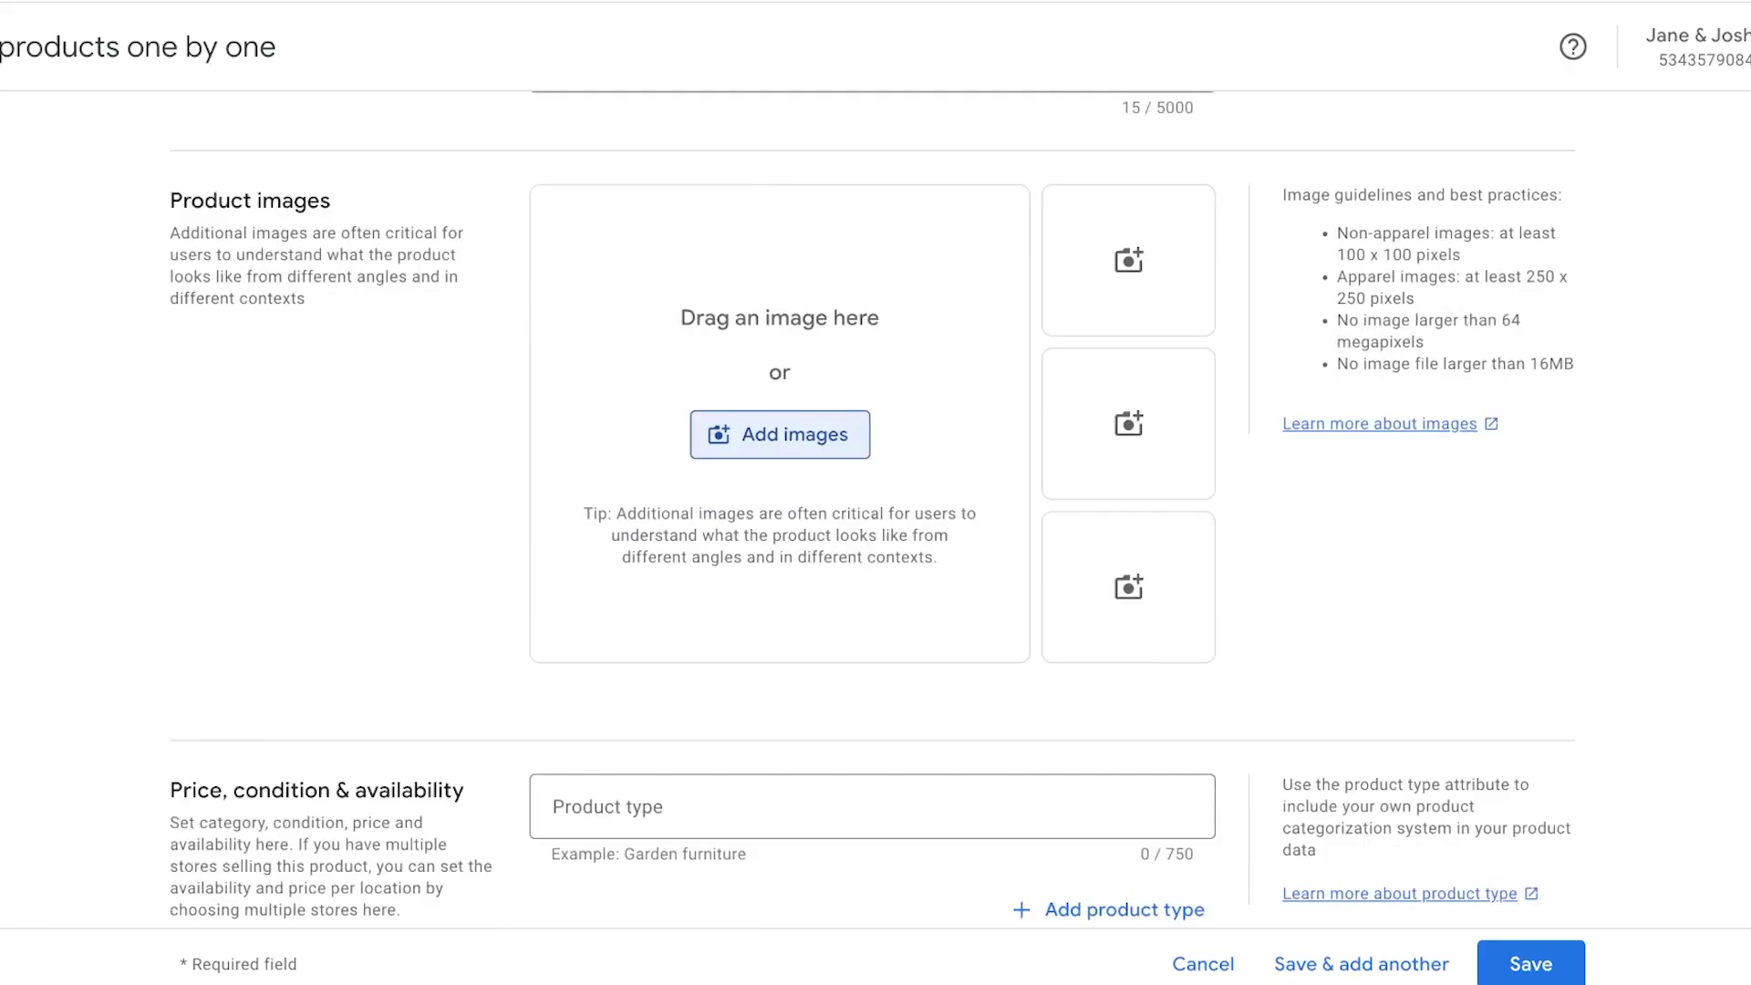
Review the product condition options and choose New as the condition
scroll(872, 510, "down", 3)
left_click(871, 567)
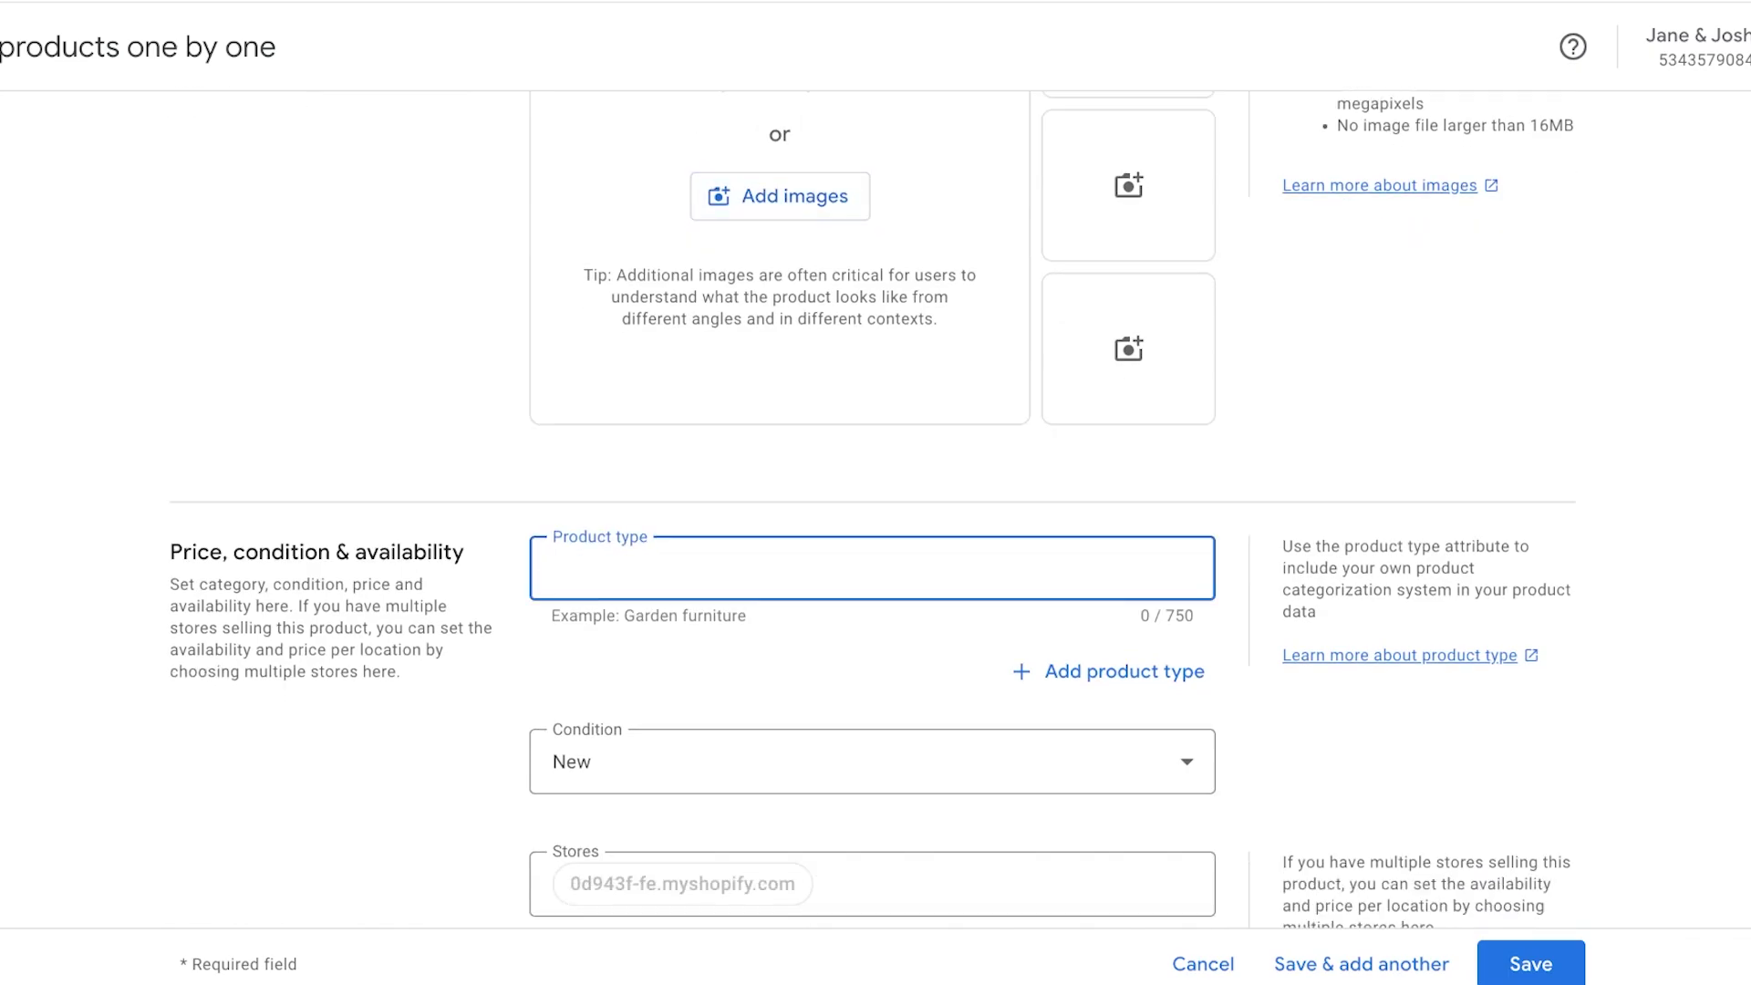
scroll(873, 509, "down", 3)
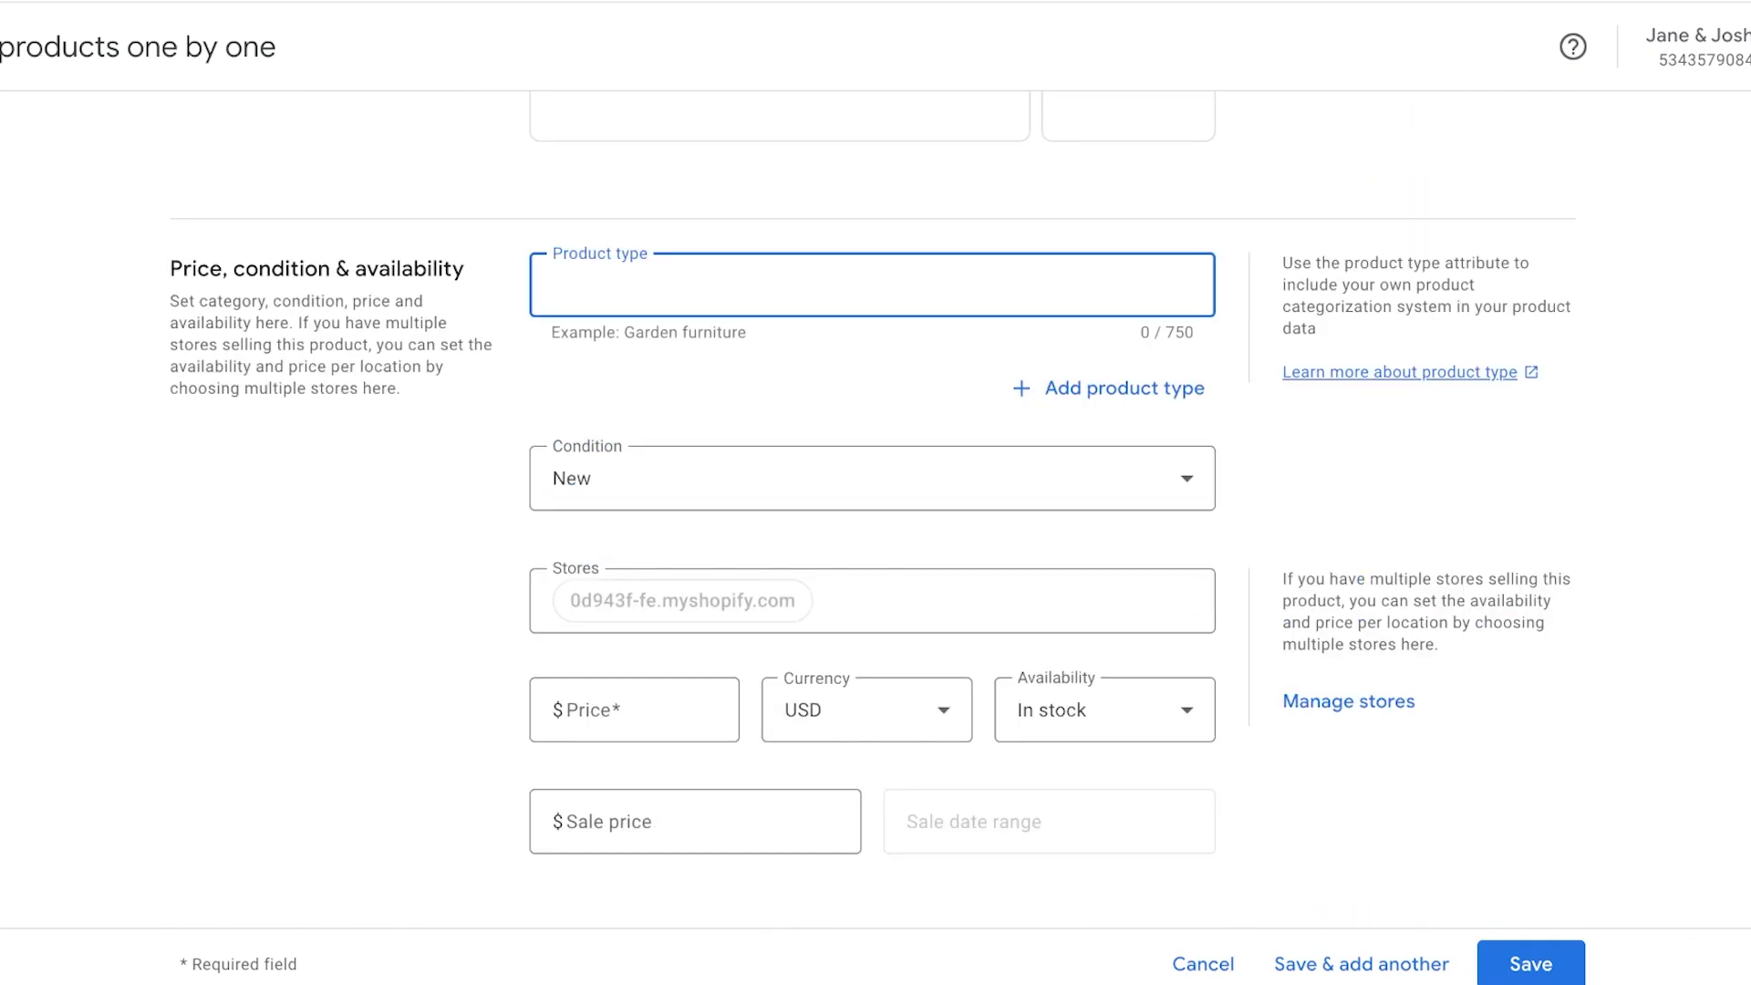
left_click(871, 478)
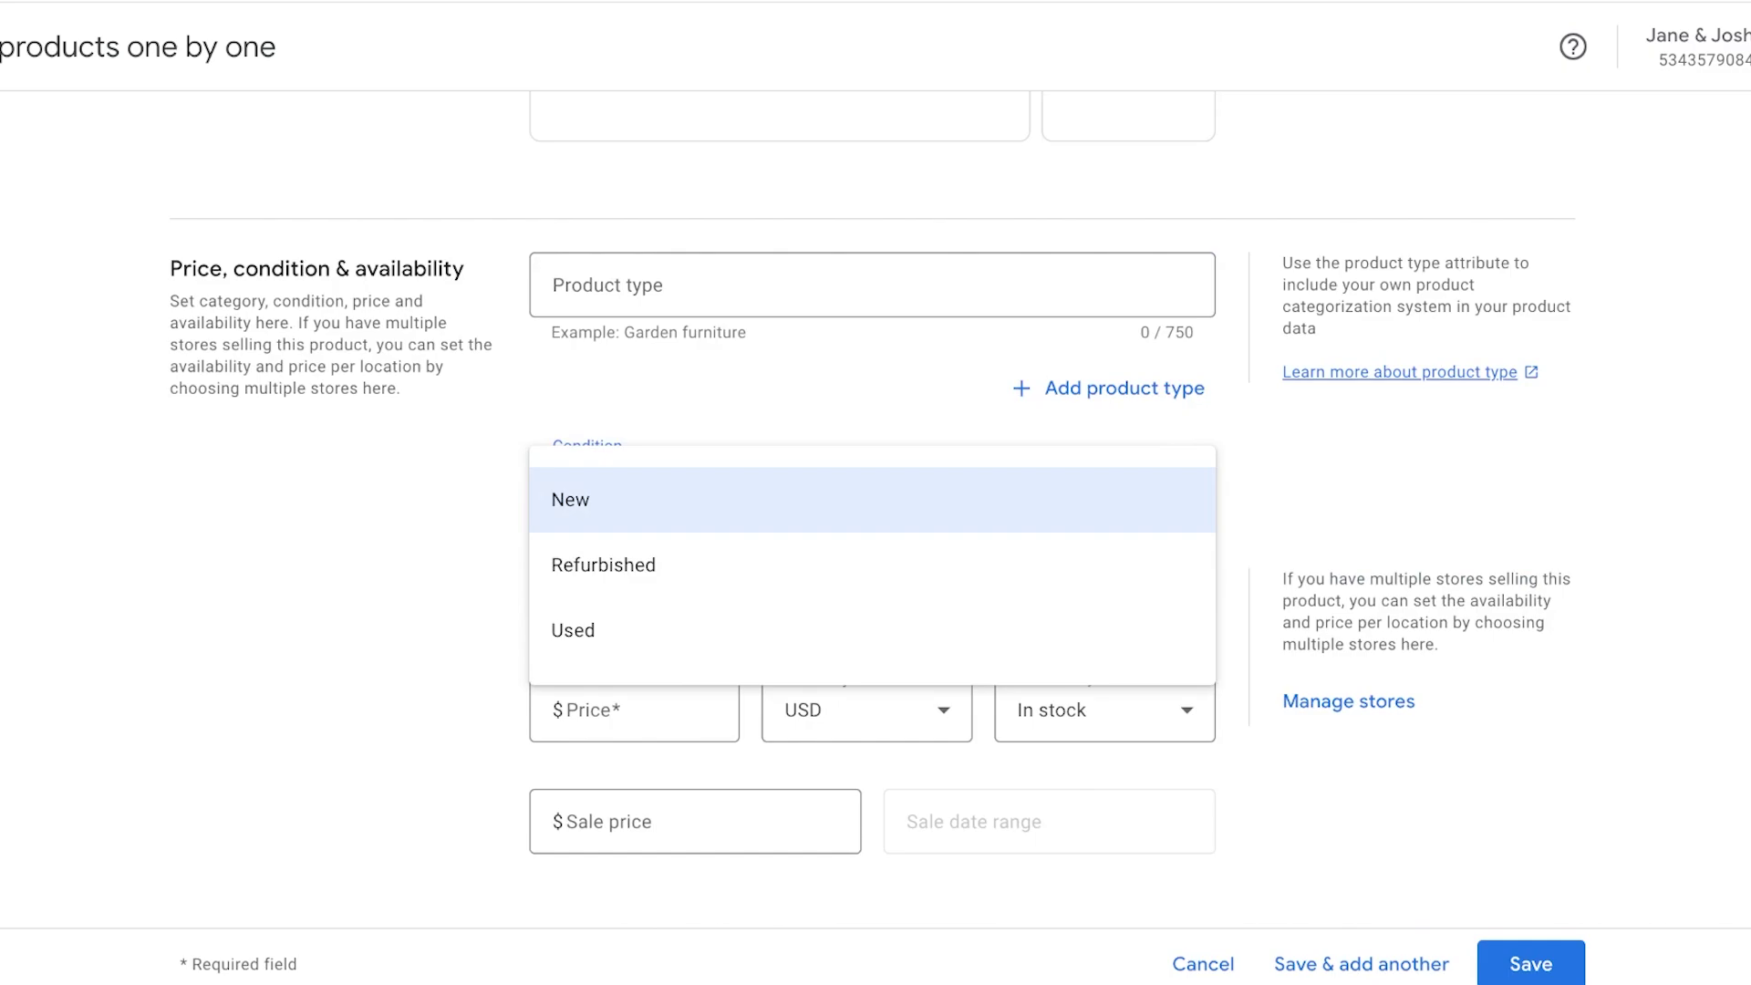
left_click(871, 499)
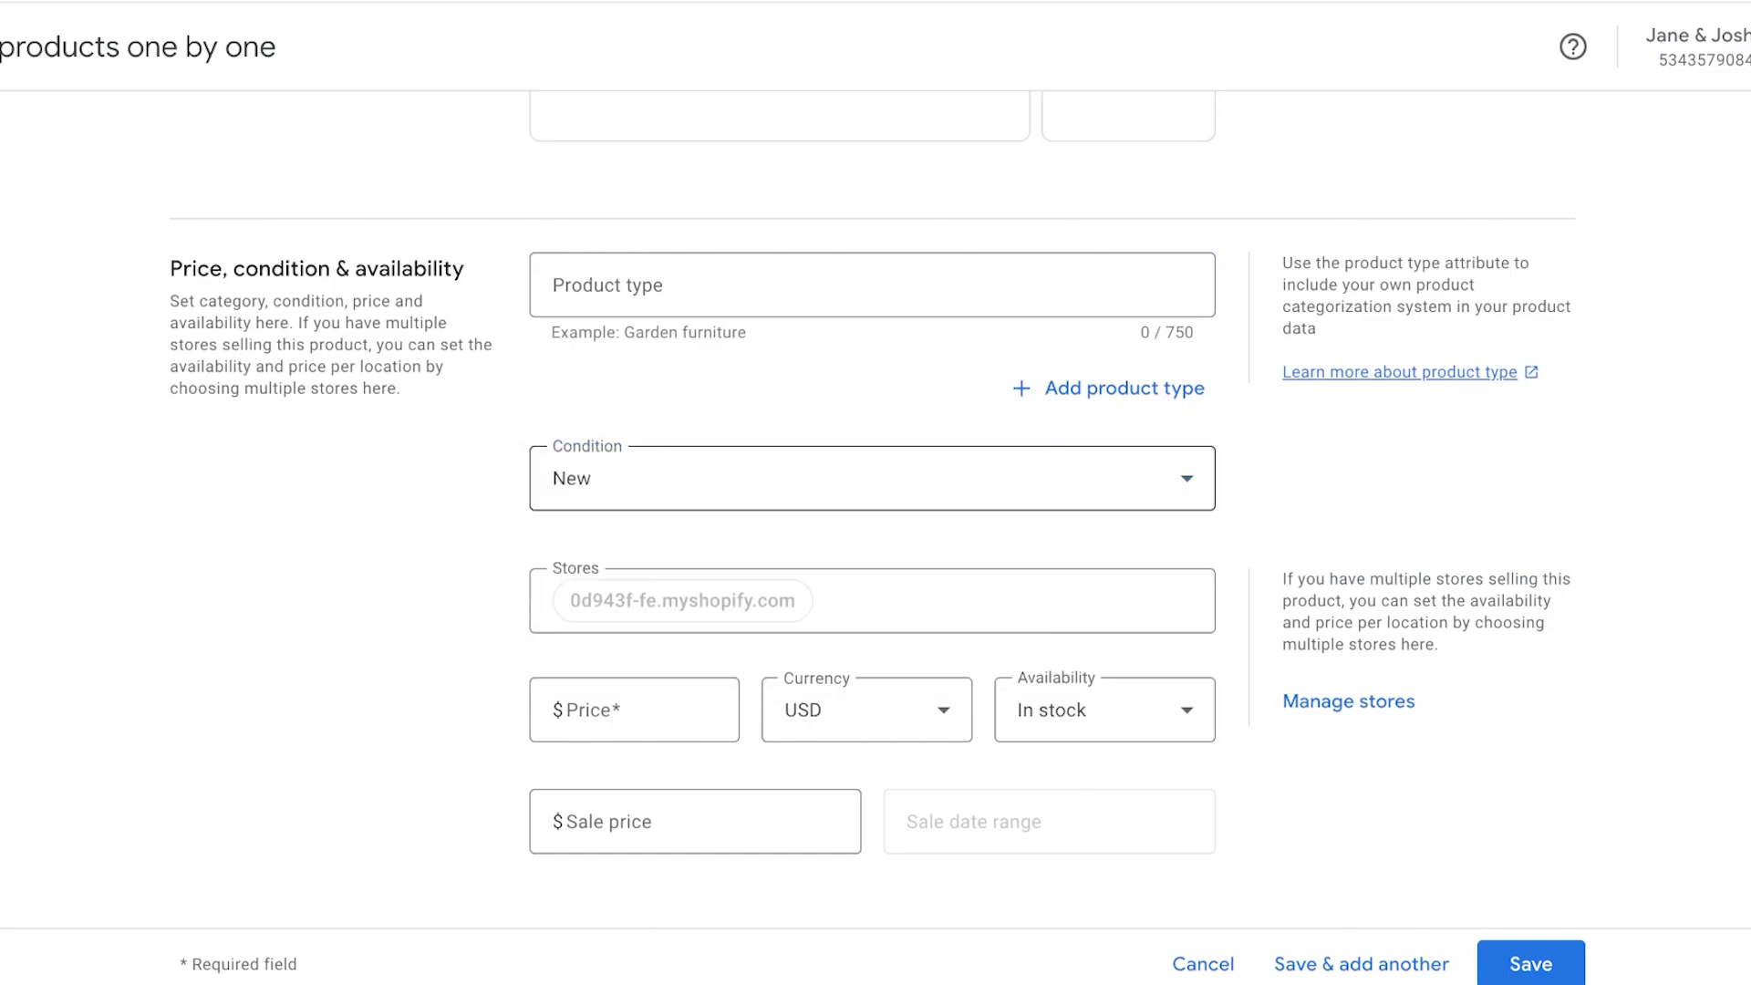
left_click(871, 477)
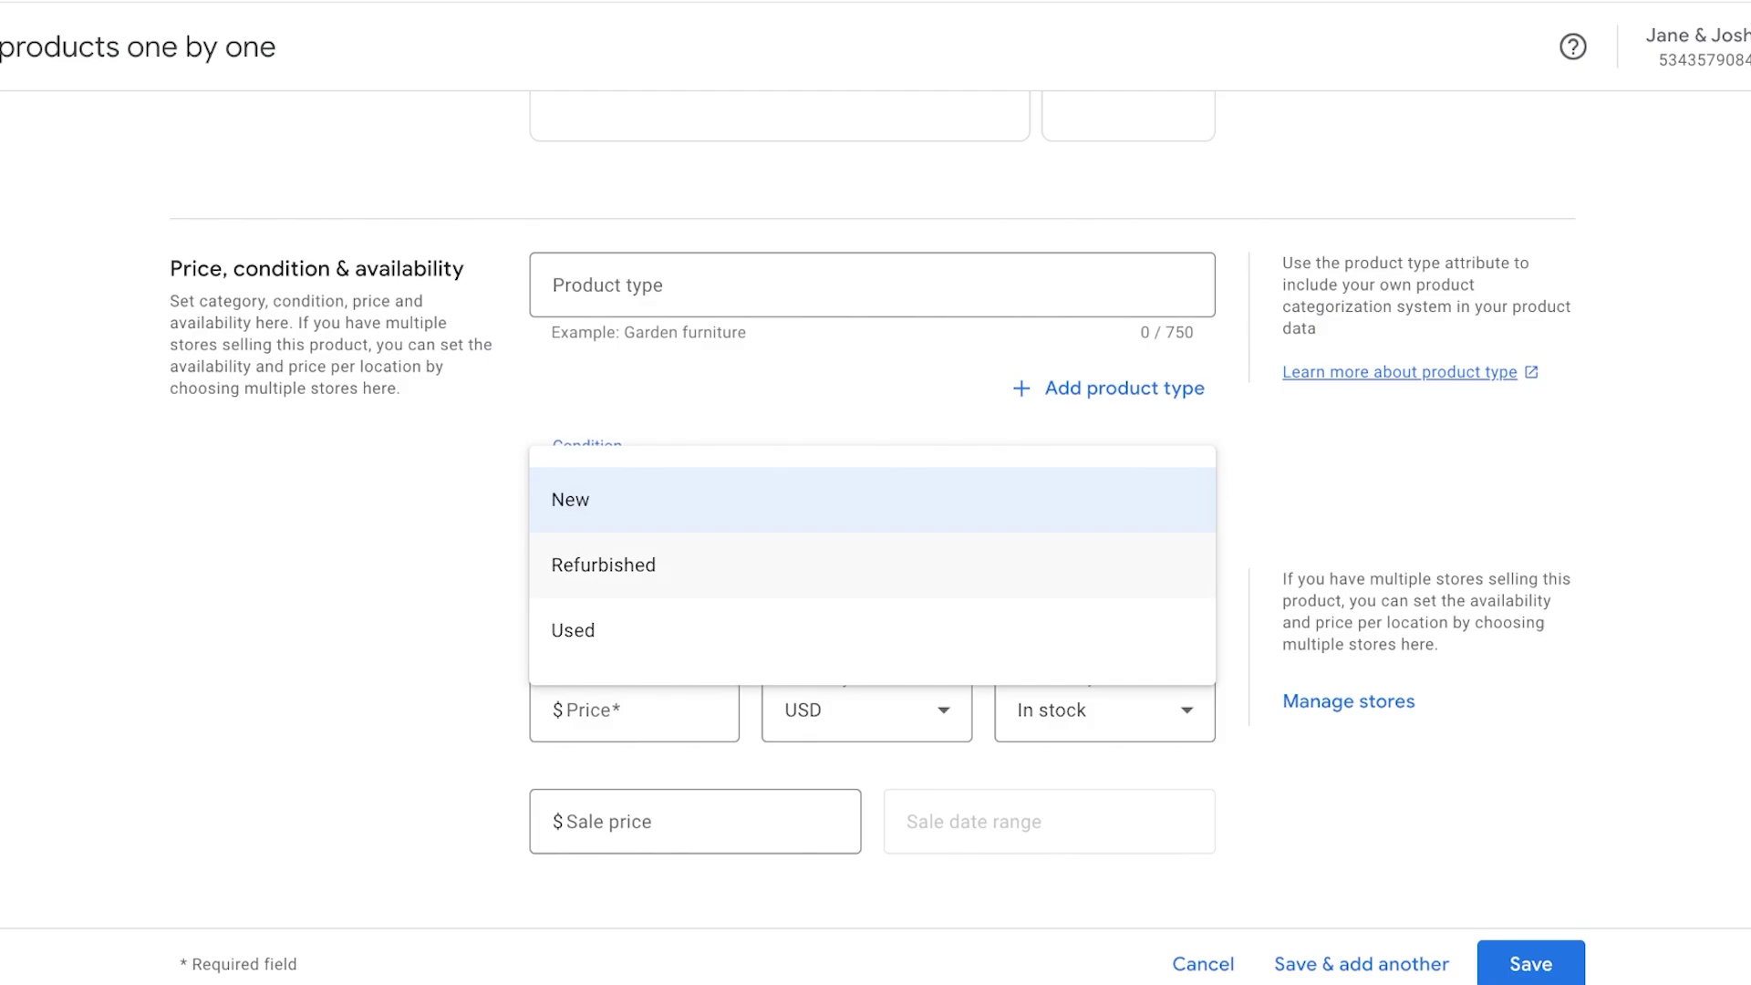
key("Return")
Review the remaining product form sections, from price and identifiers through countries, labels and apparel details to energy efficiency
scroll(871, 511, "down", 3)
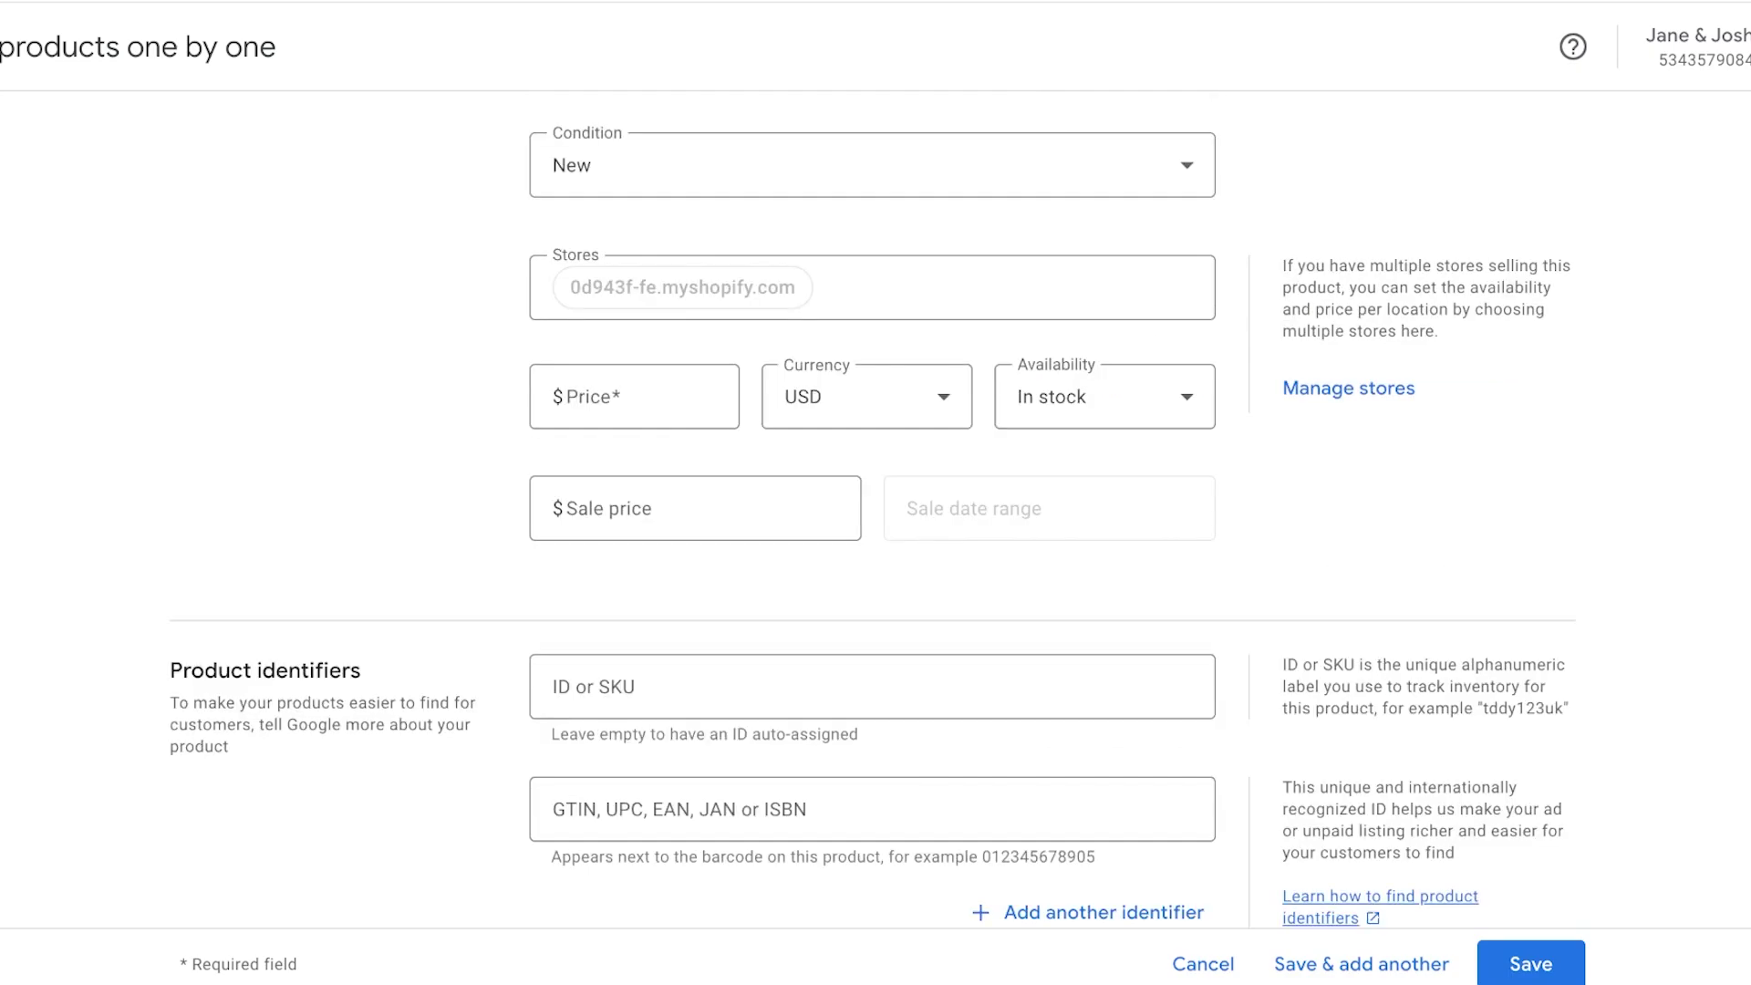
scroll(872, 511, "down", 3)
scroll(872, 510, "down", 7)
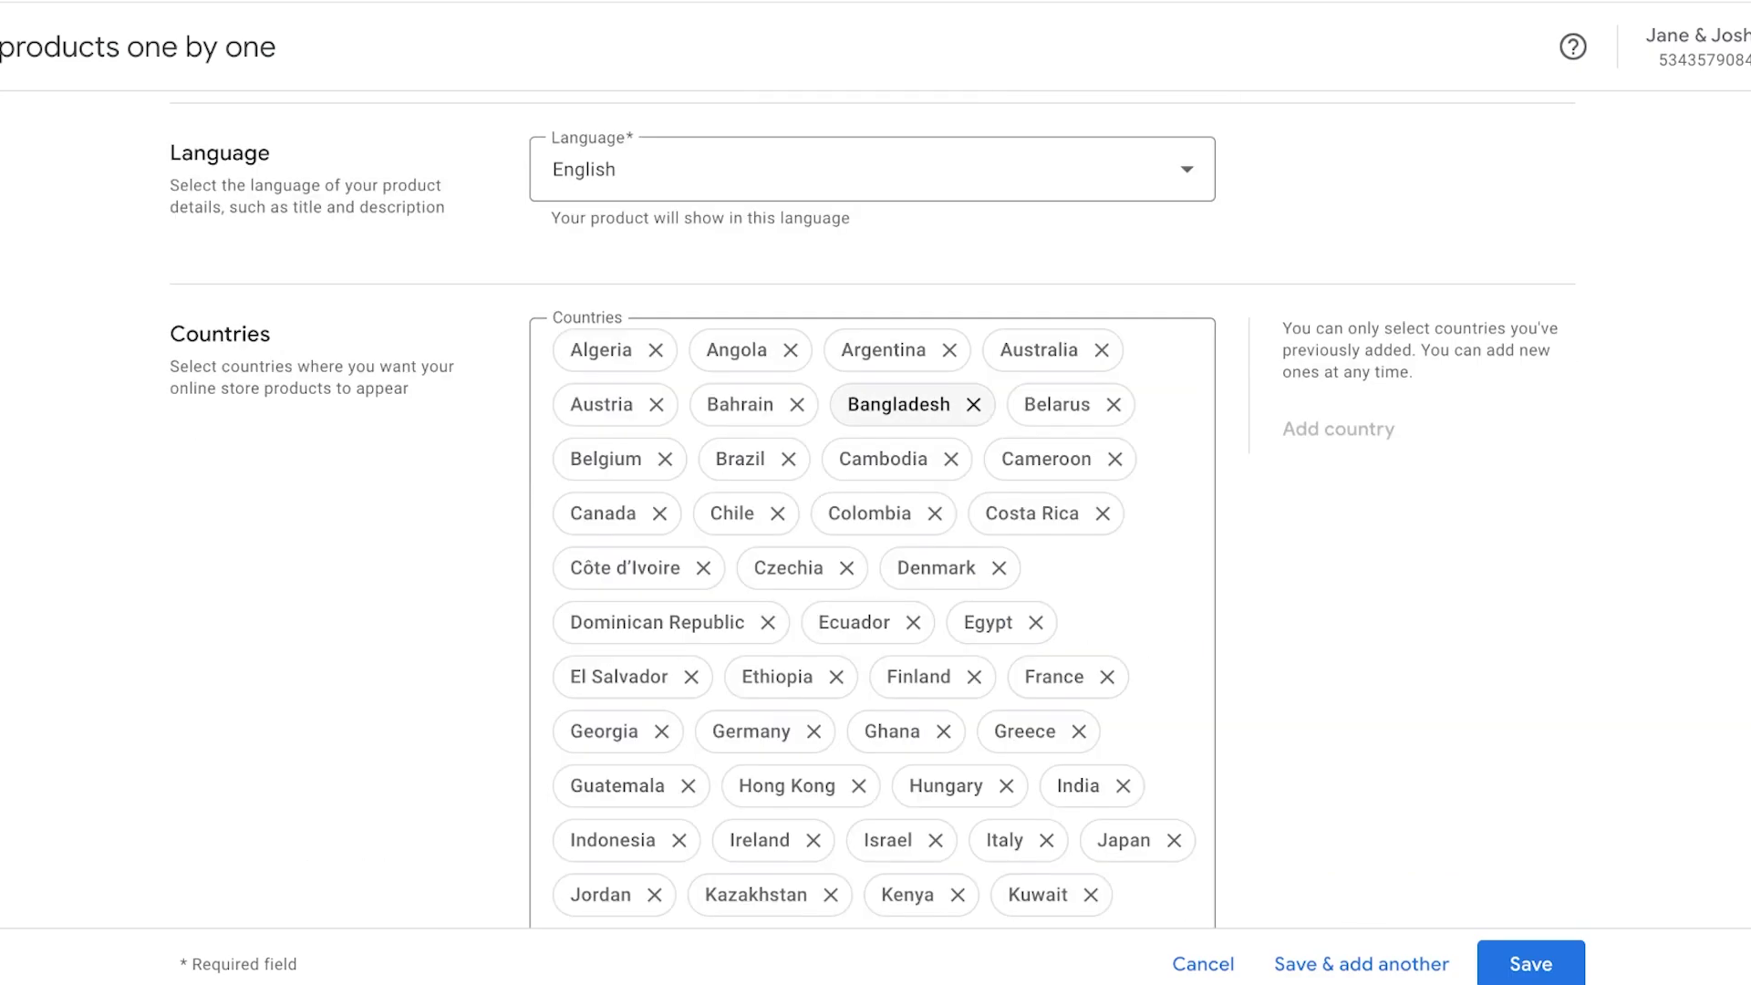
scroll(883, 459, "down", 15)
scroll(912, 506, "up", 3)
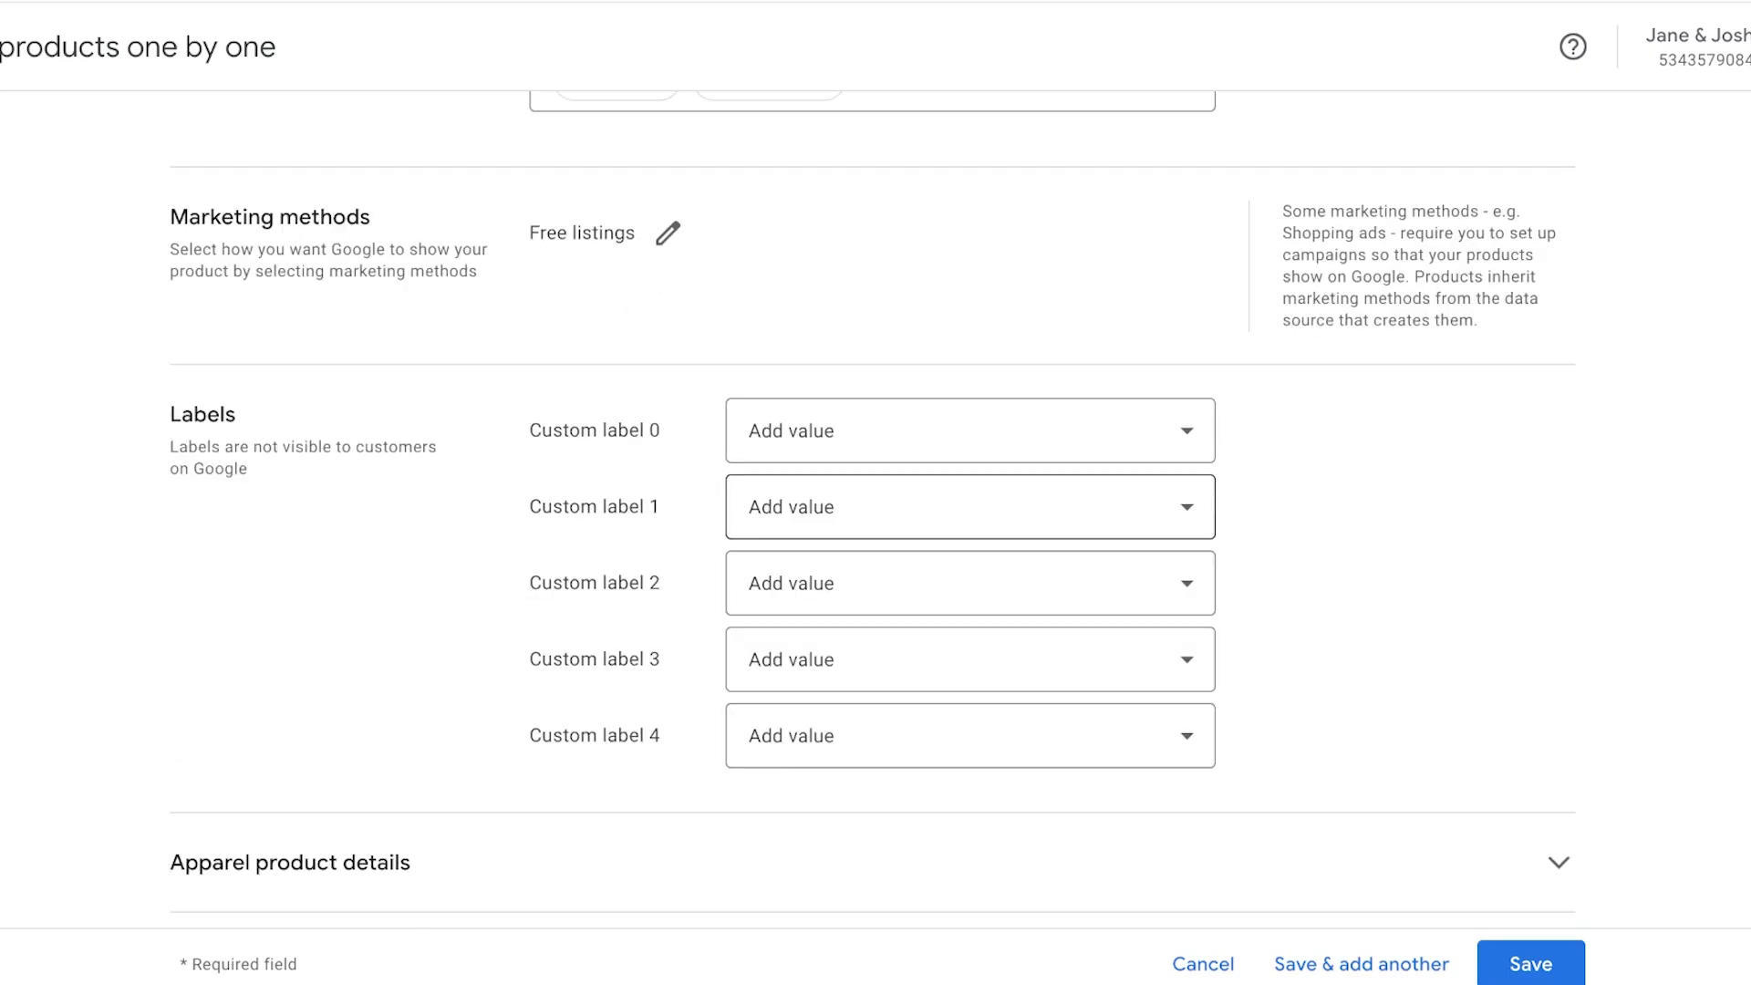
scroll(871, 511, "down", 3)
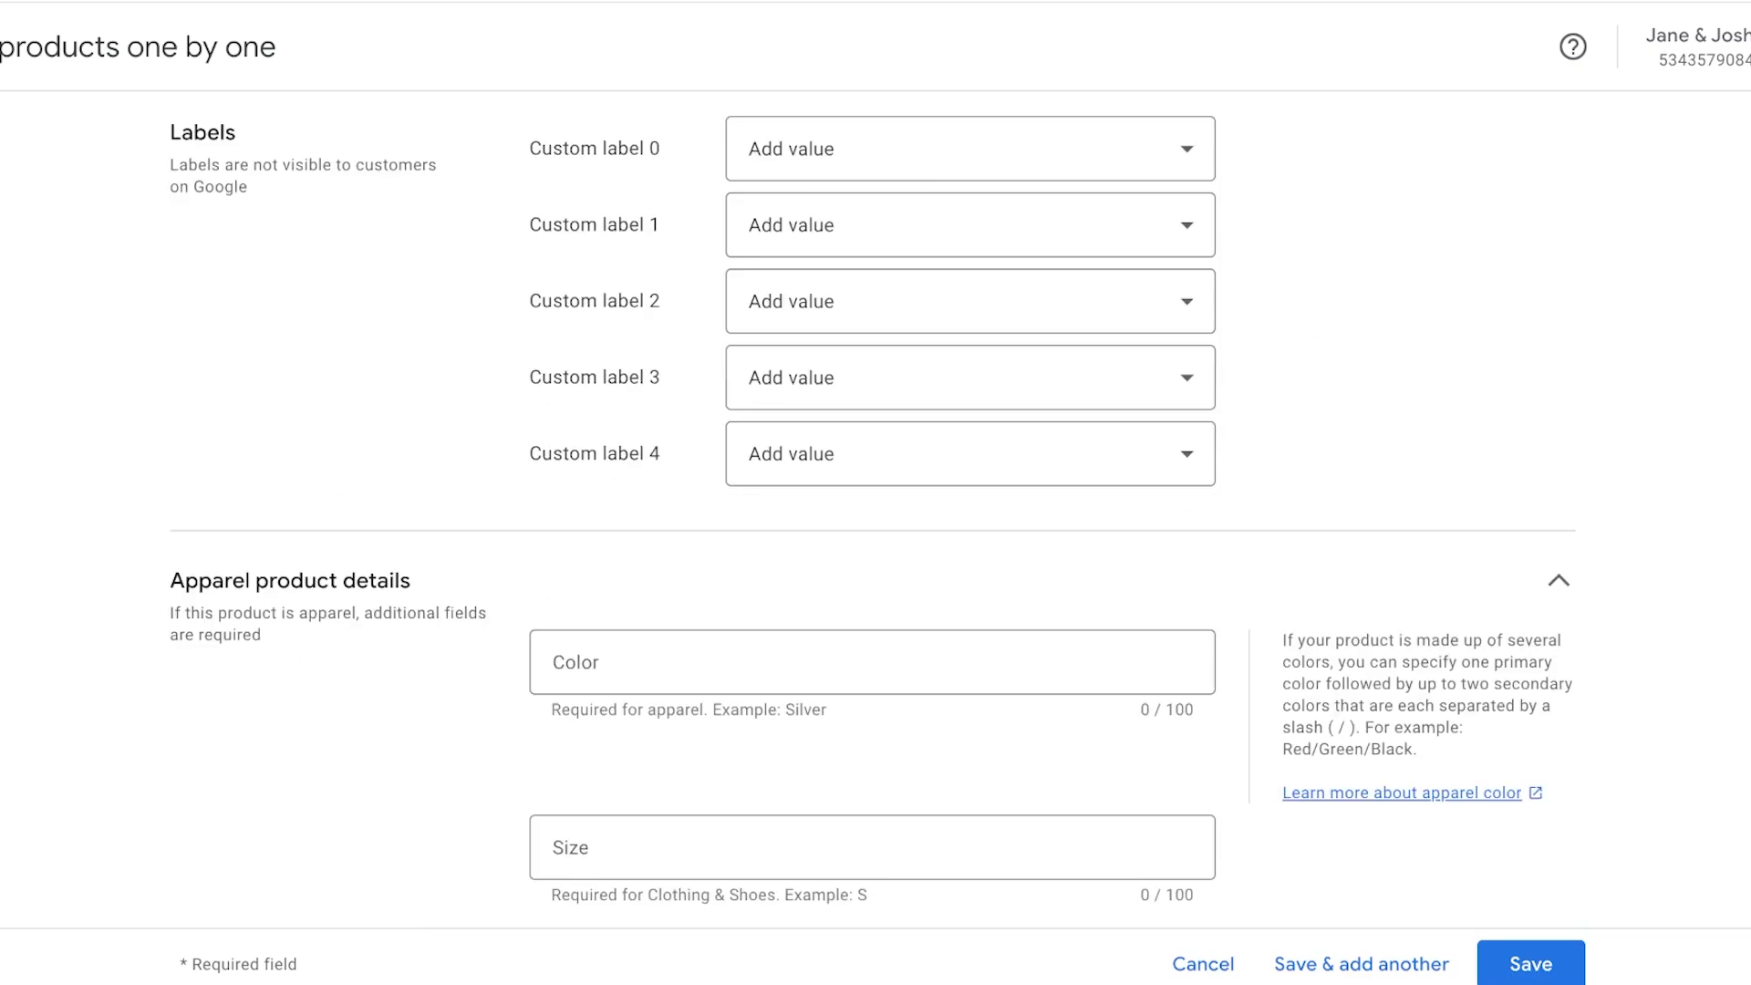
scroll(872, 511, "down", 10)
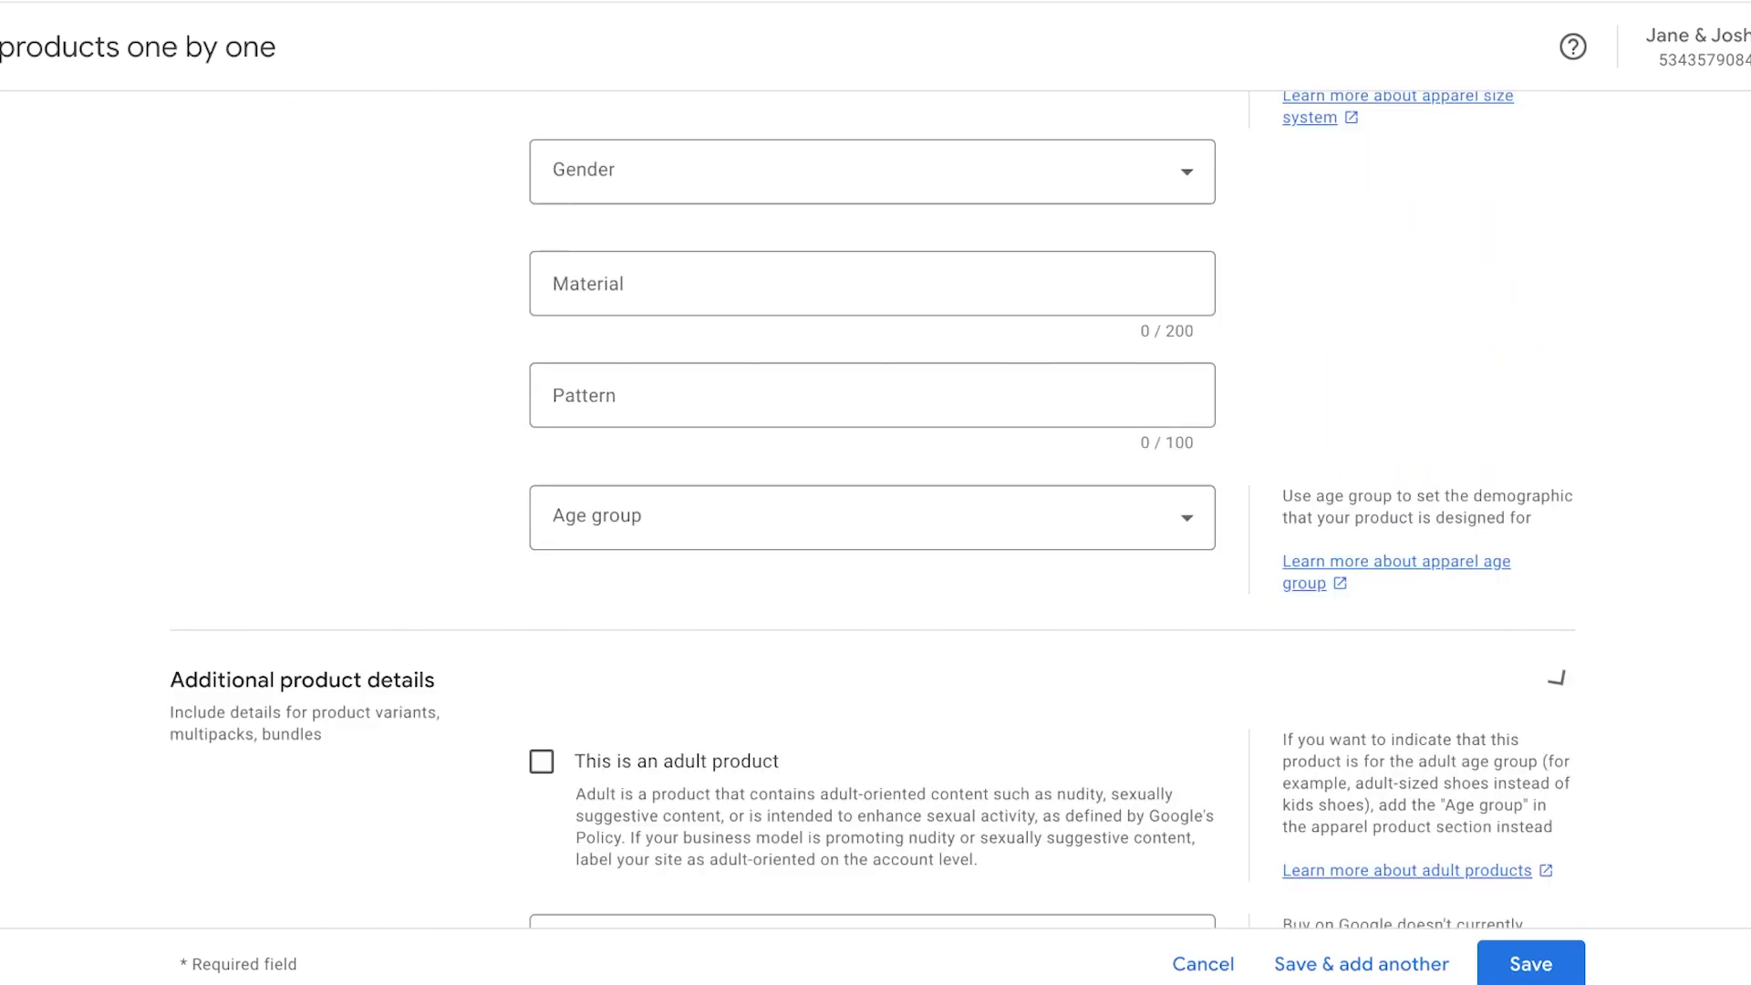
scroll(871, 510, "up", 10)
scroll(871, 510, "down", 15)
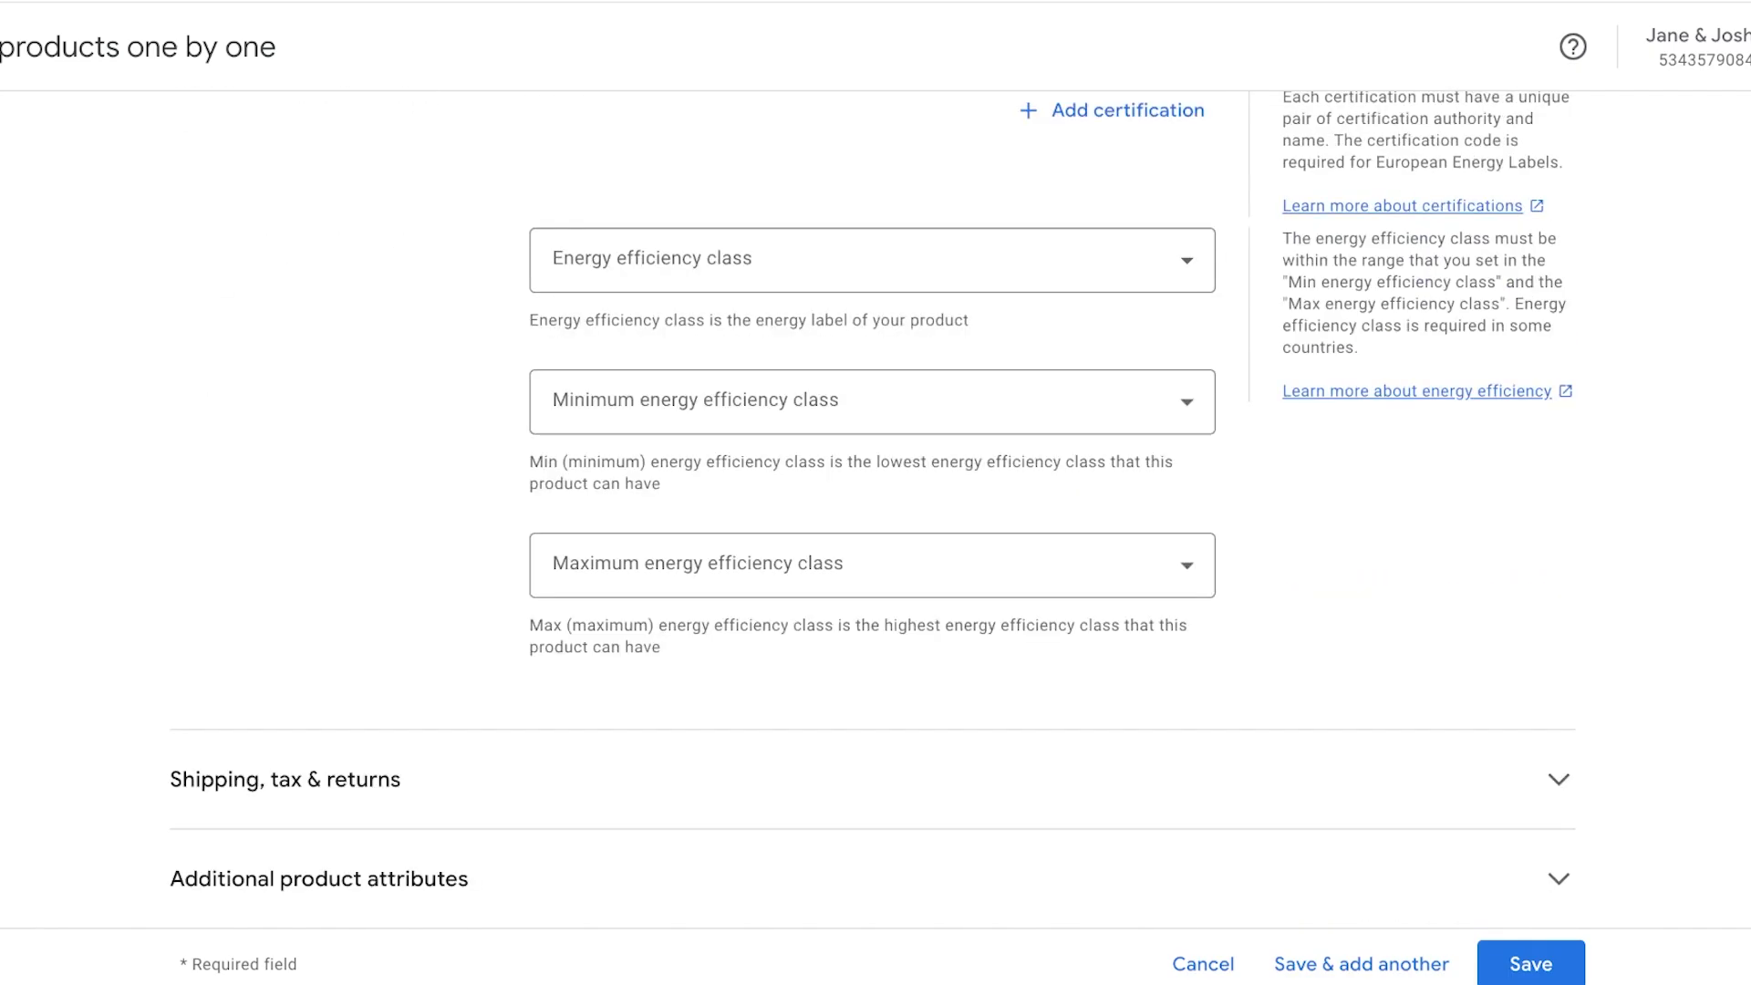
scroll(872, 511, "up", 15)
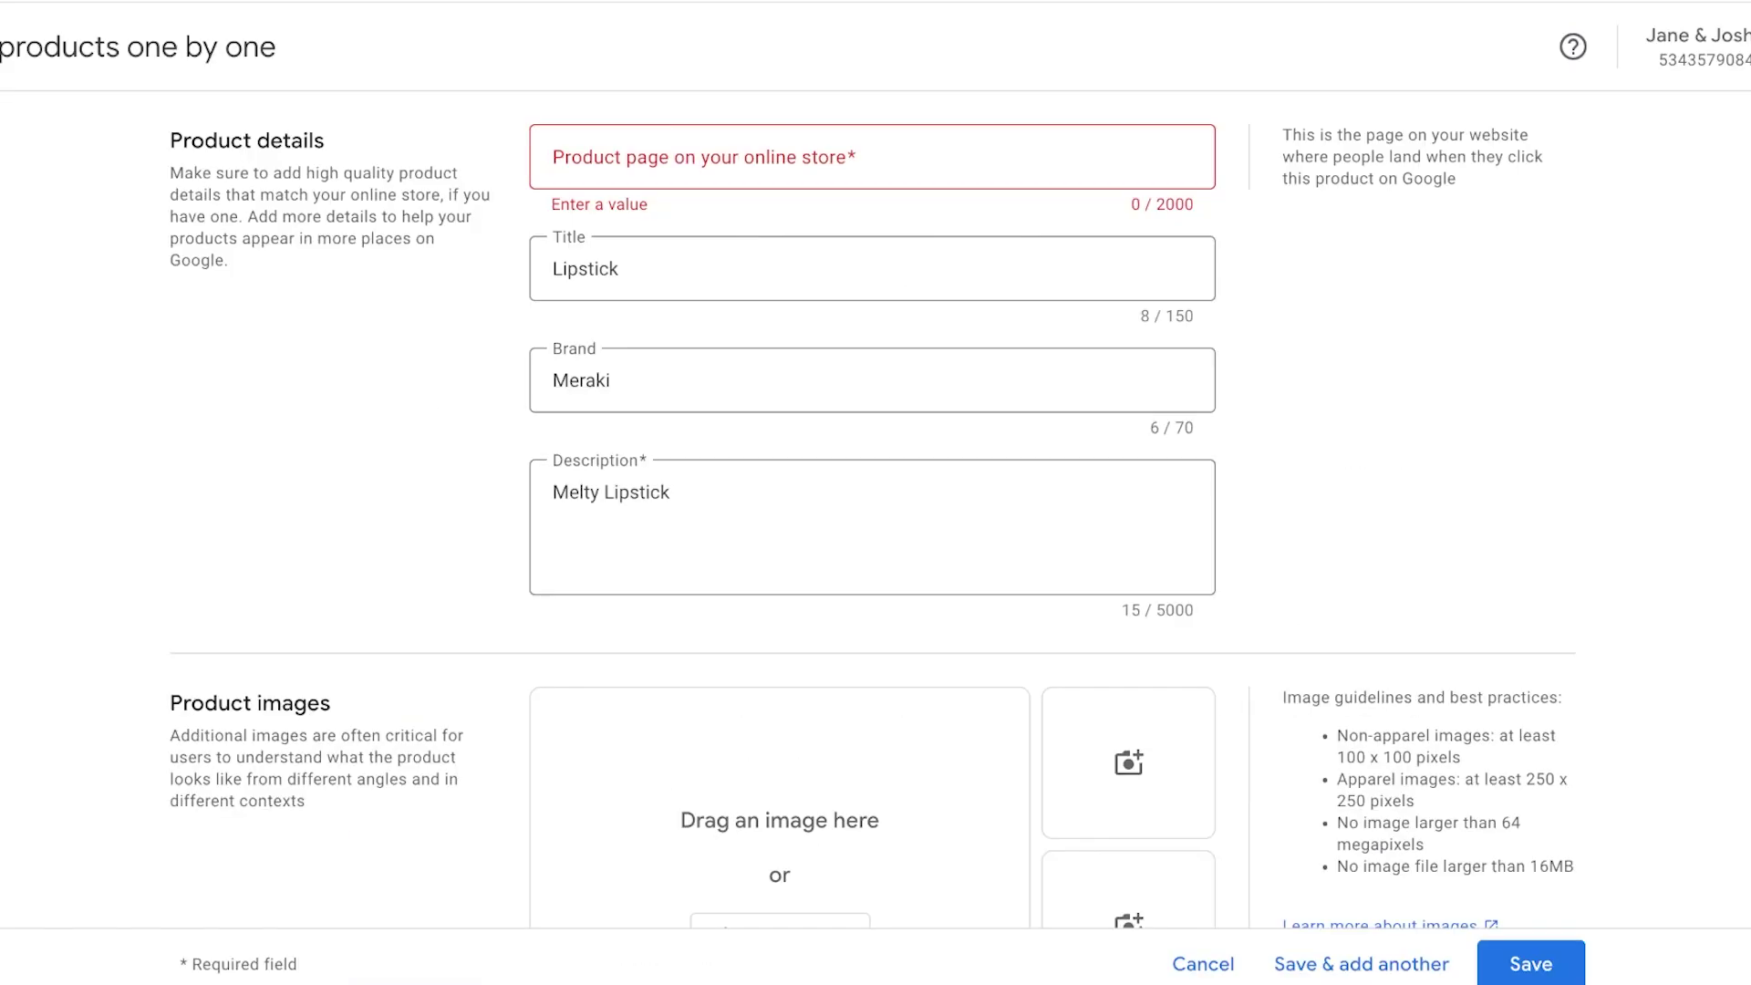
Cancel the one-by-one product form and compare the file and Google Sheets sources before choosing the Shopify connection
left_click(1202, 963)
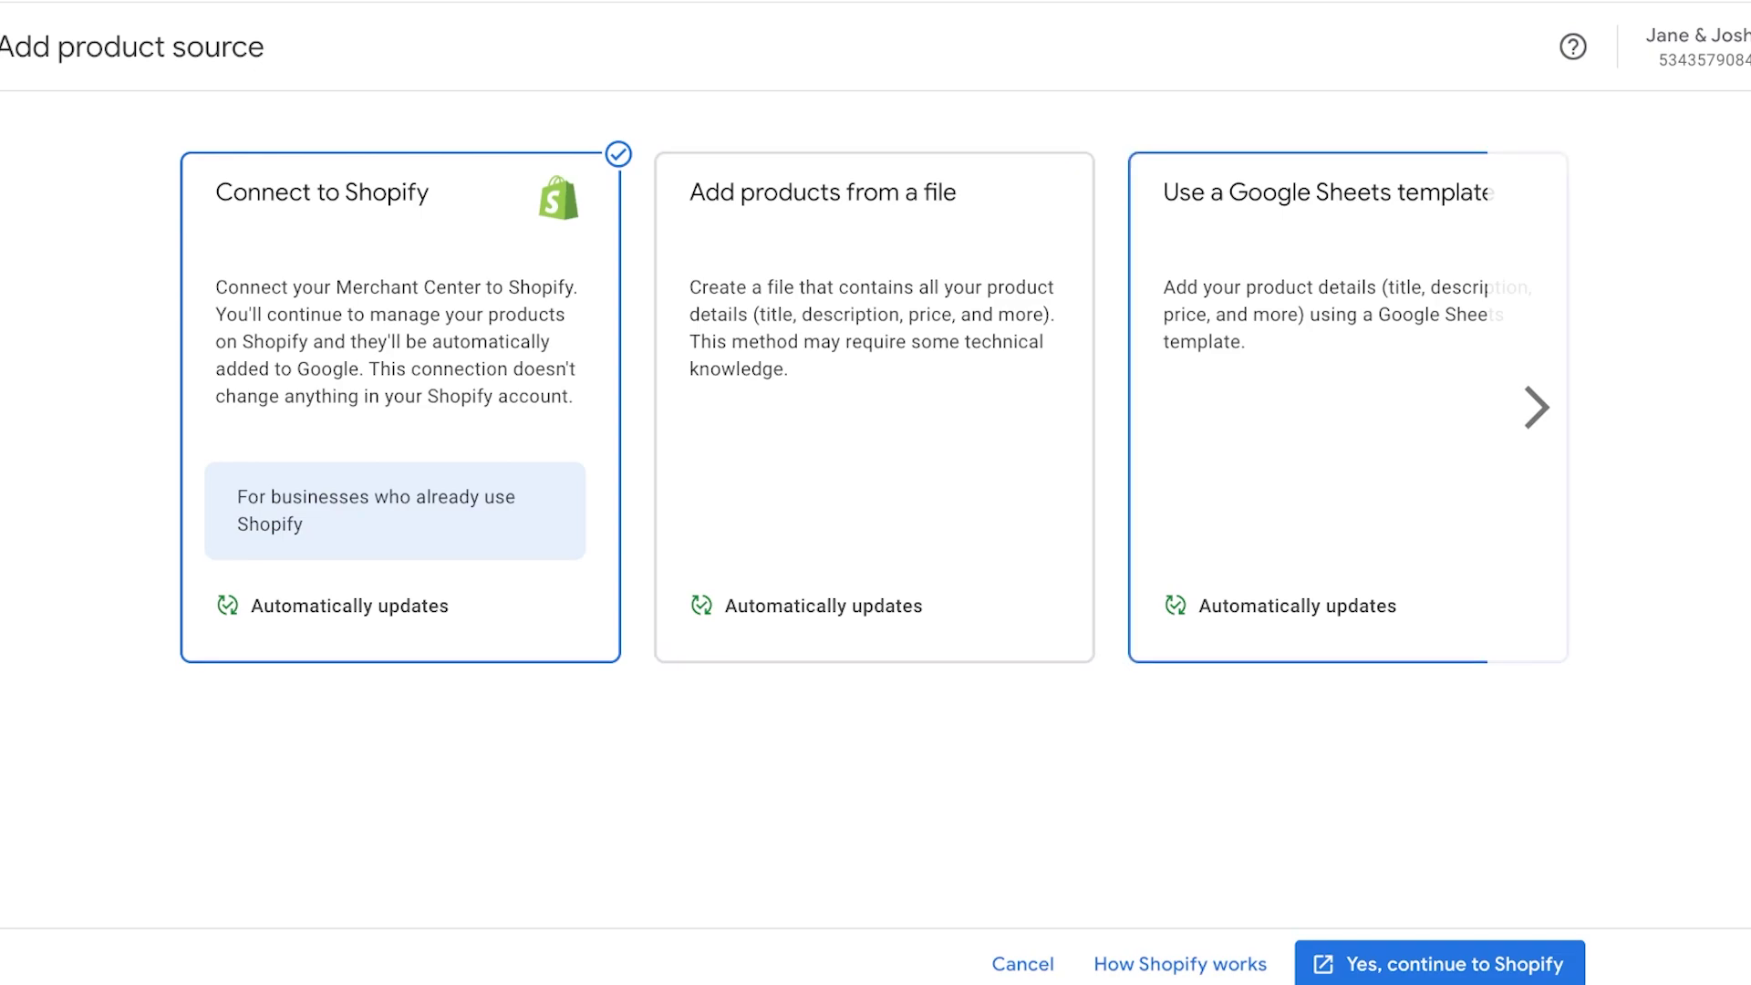
left_click(873, 407)
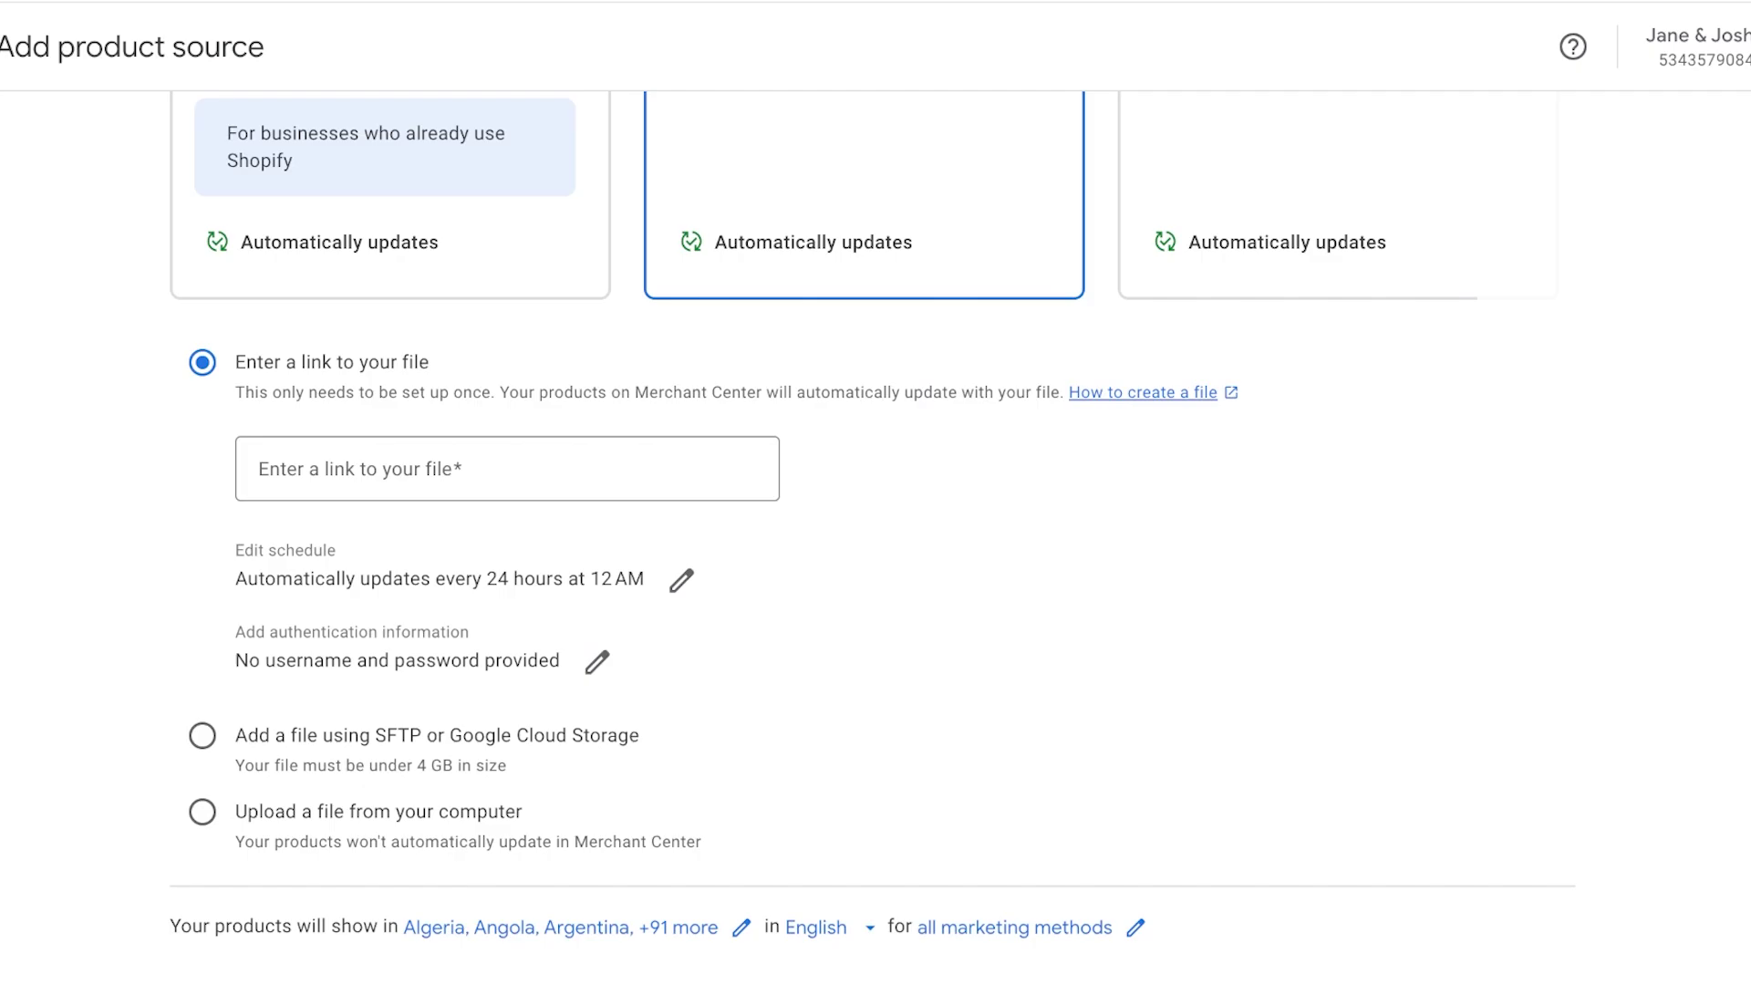
scroll(876, 492, "up", 4)
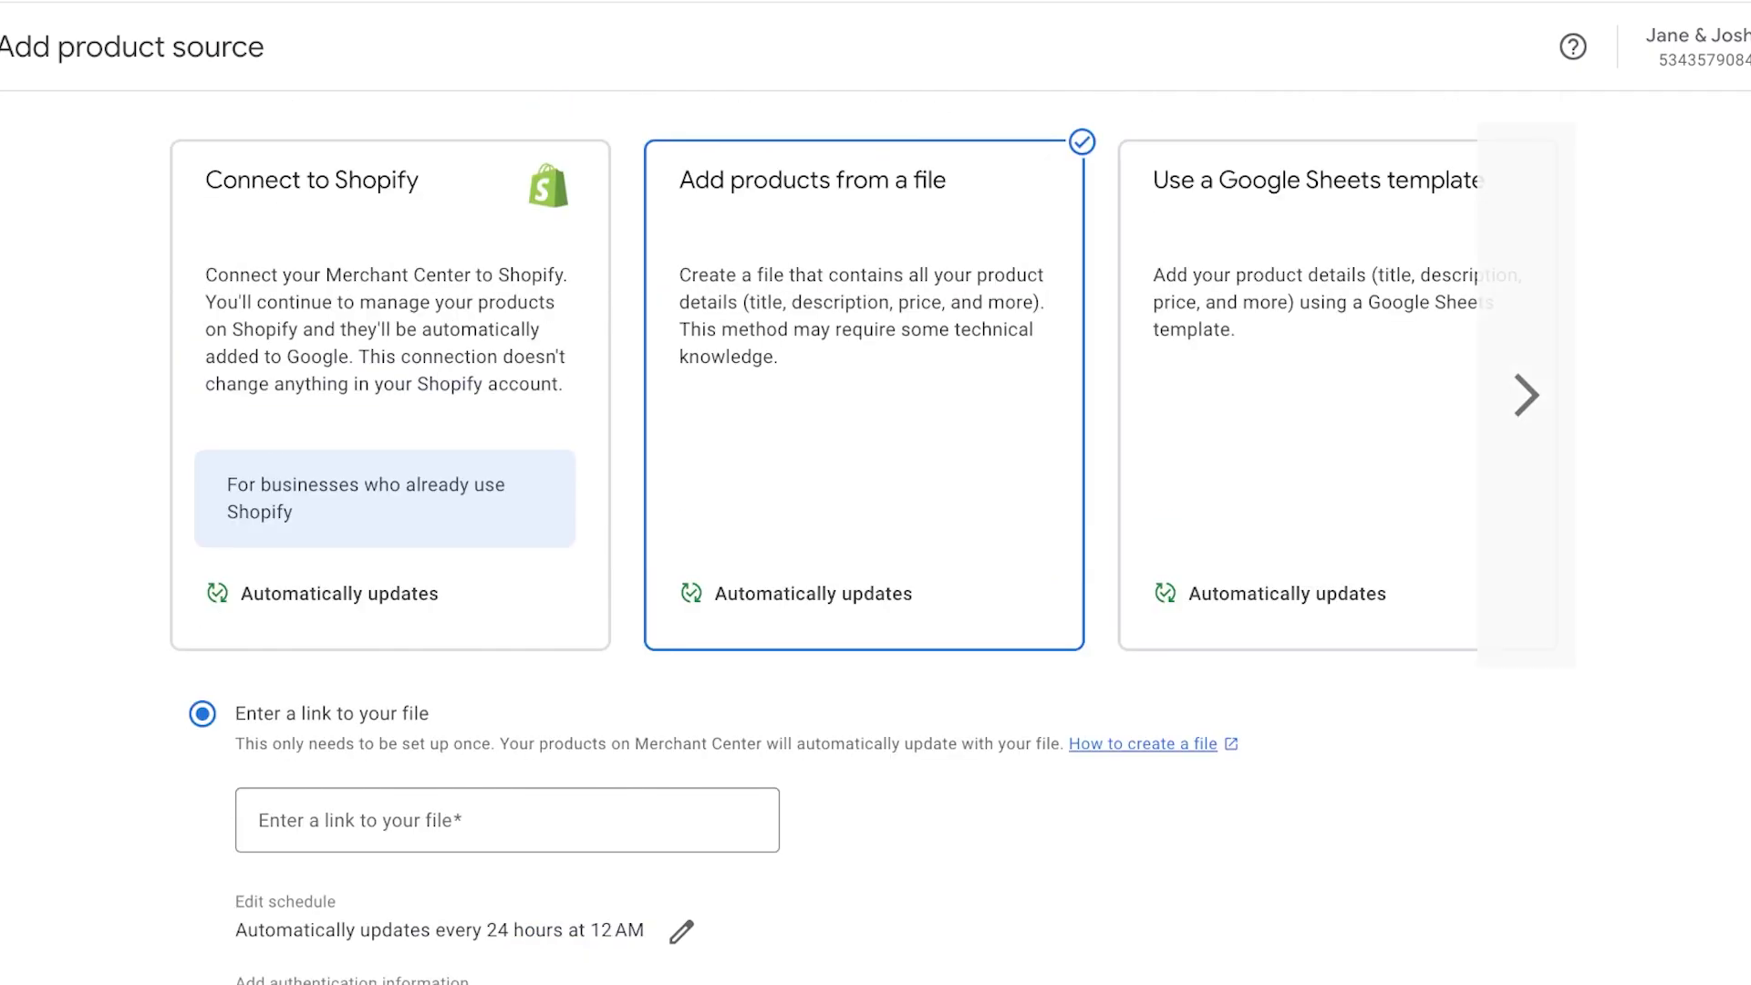
left_click(1337, 392)
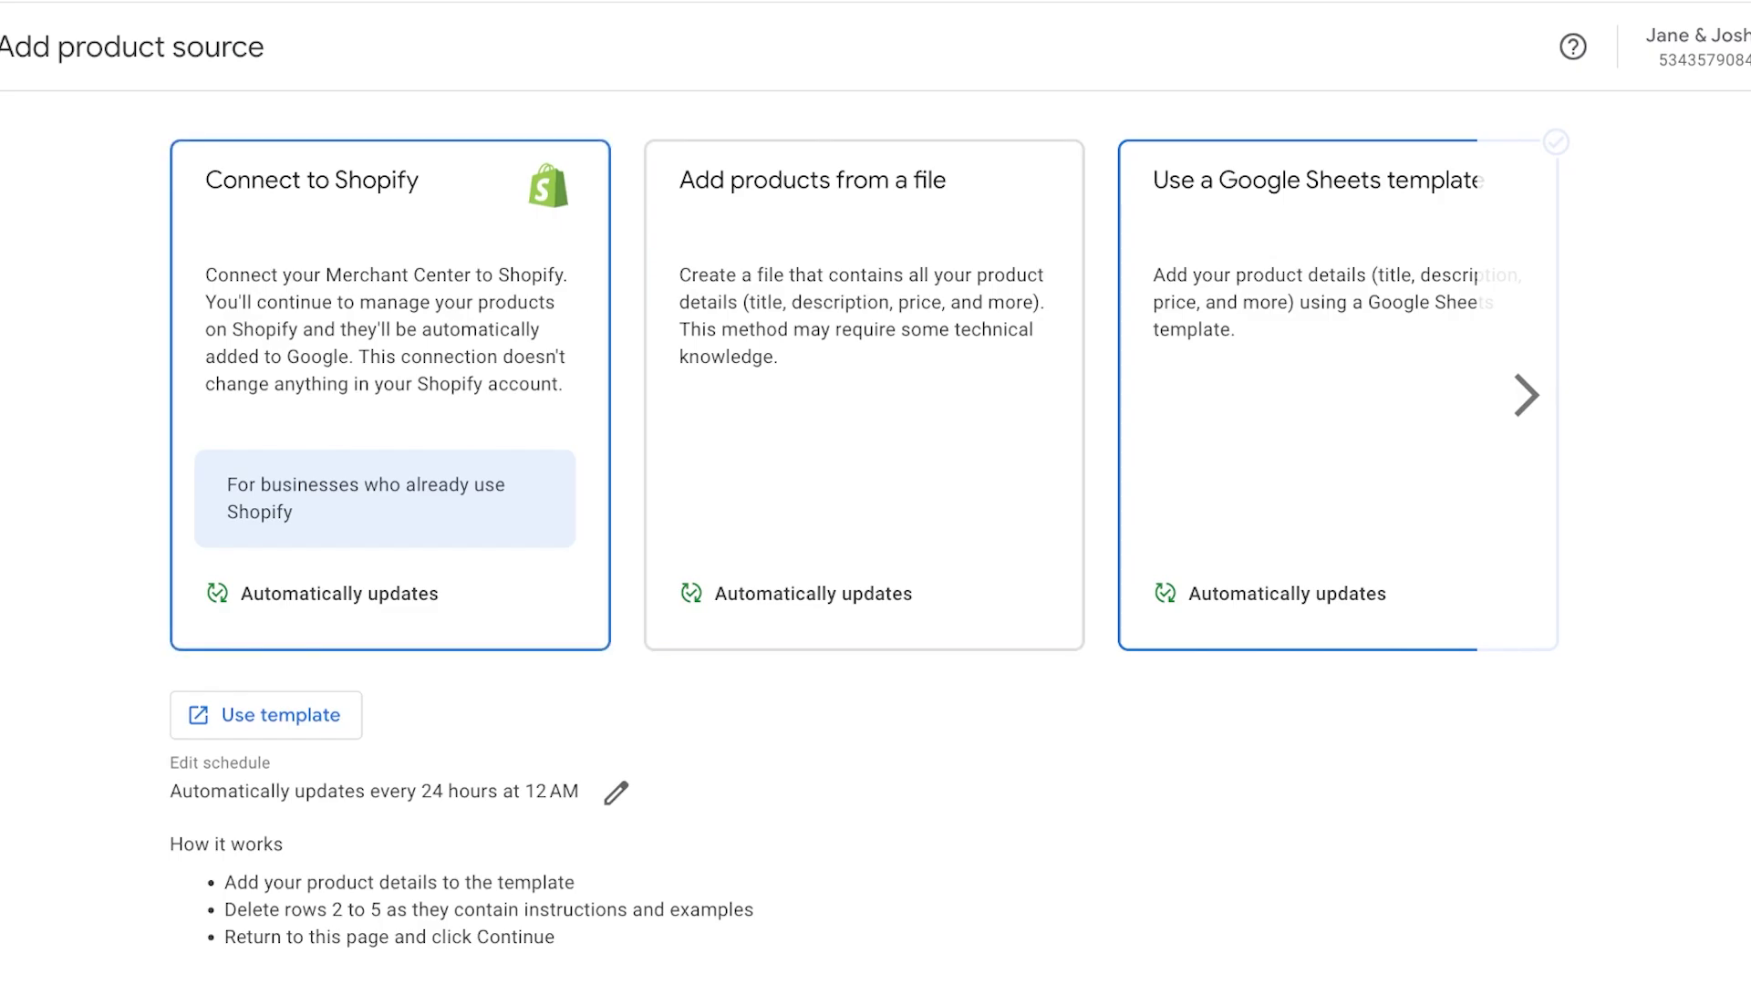
left_click(863, 394)
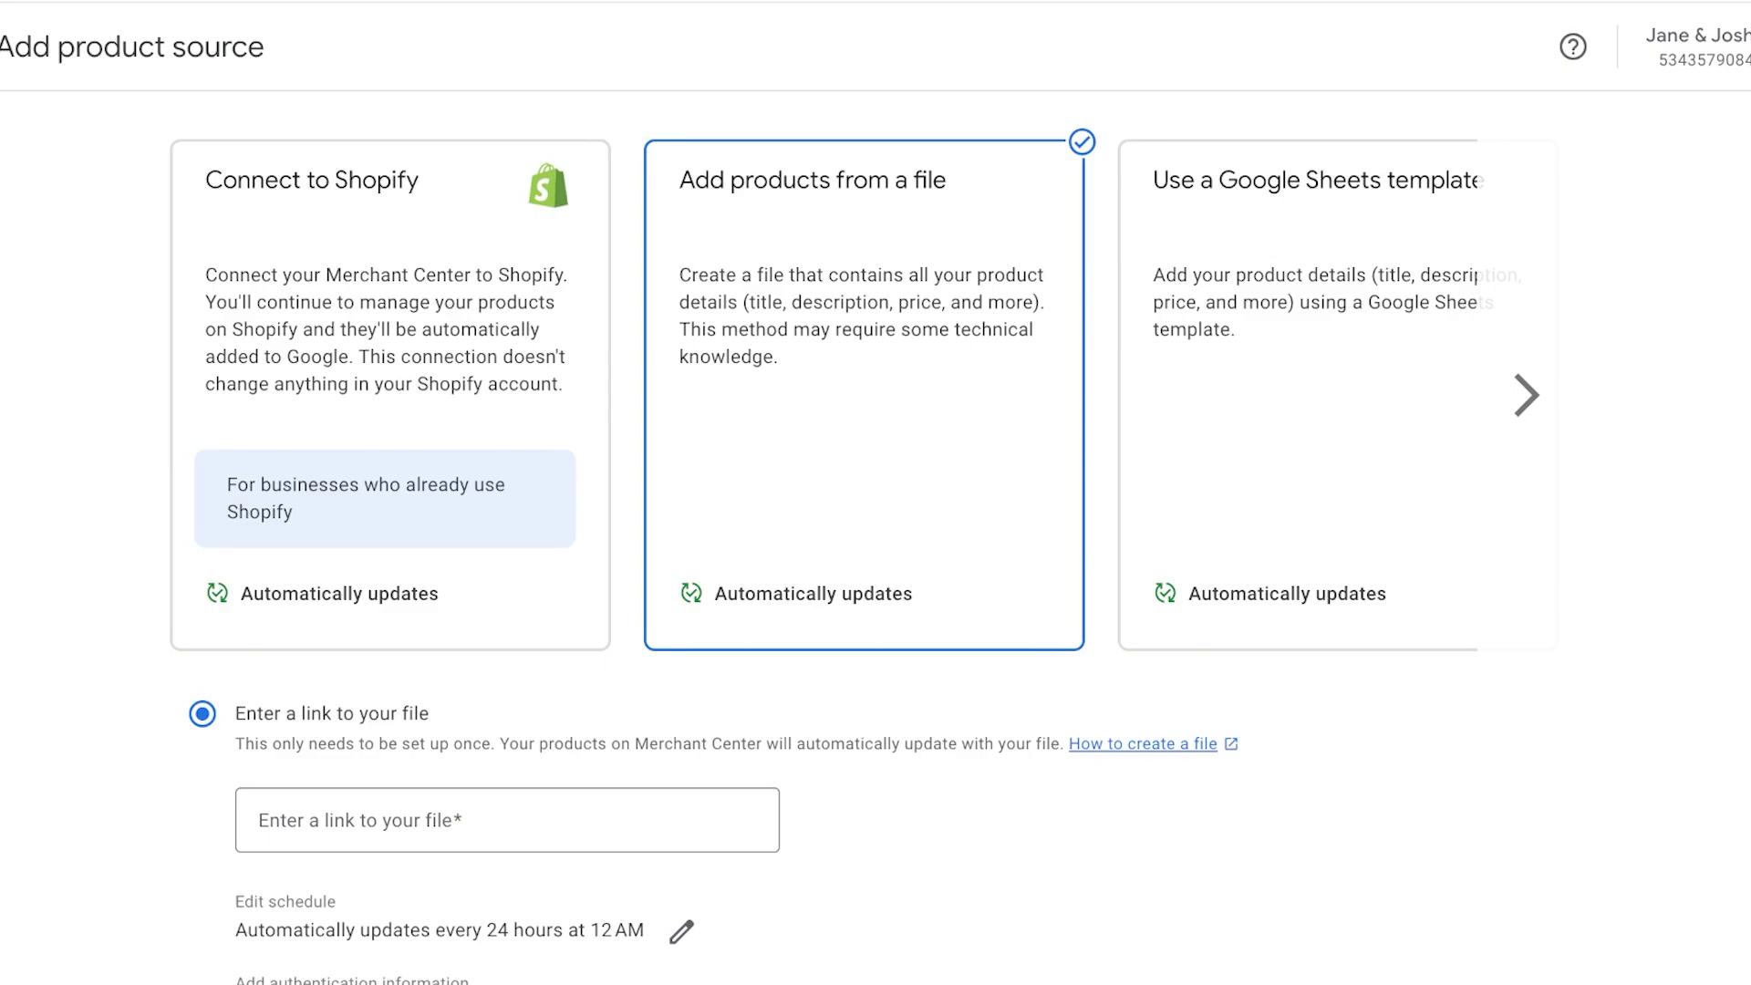
left_click(389, 394)
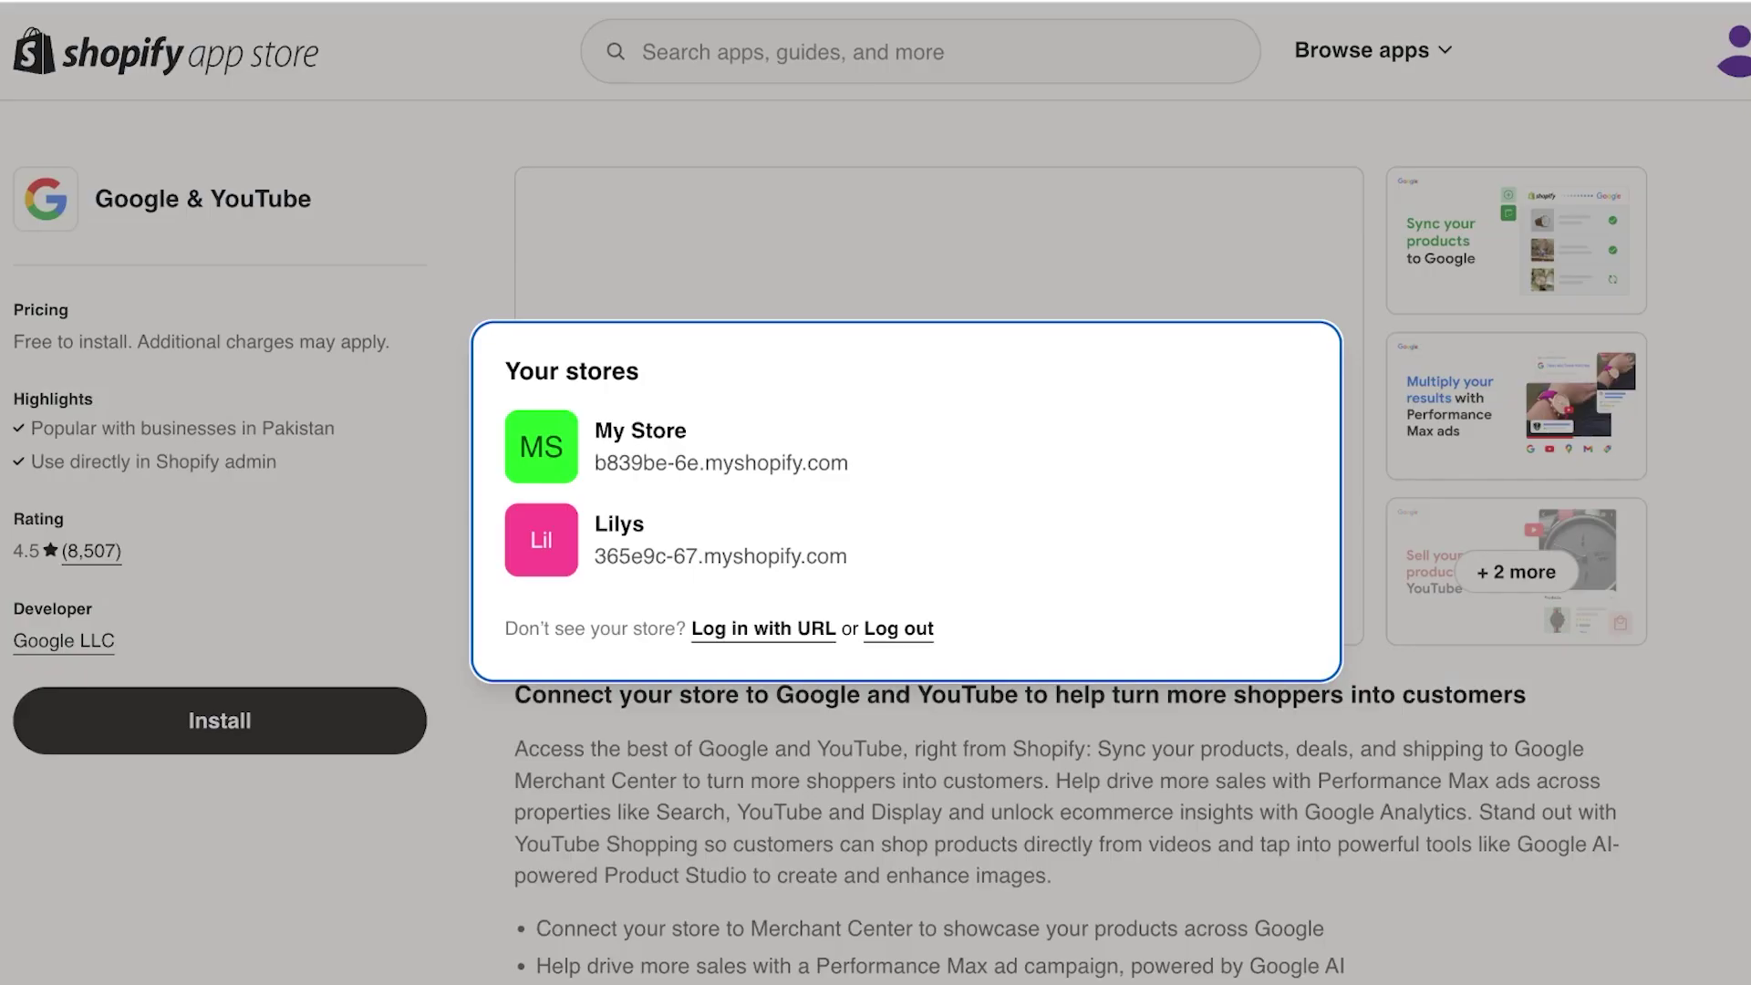
Select the Lilys store in the Shopify App Store and install the Google & YouTube app
left_click(618, 523)
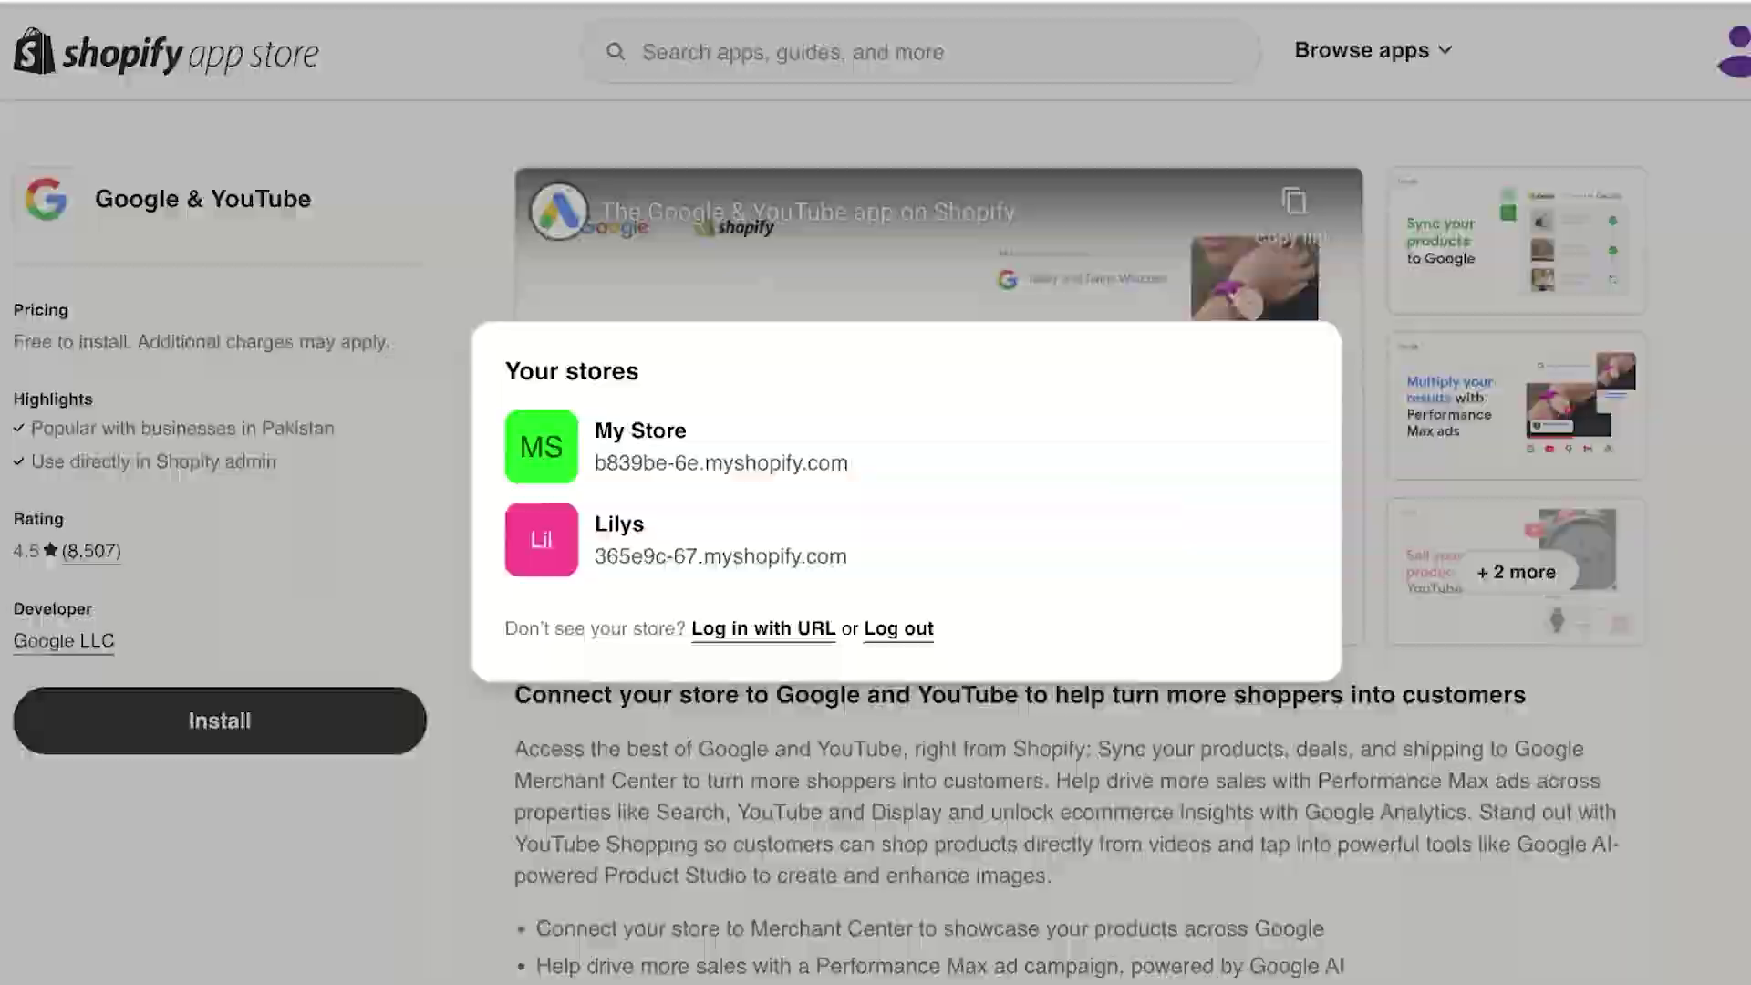
left_click(619, 526)
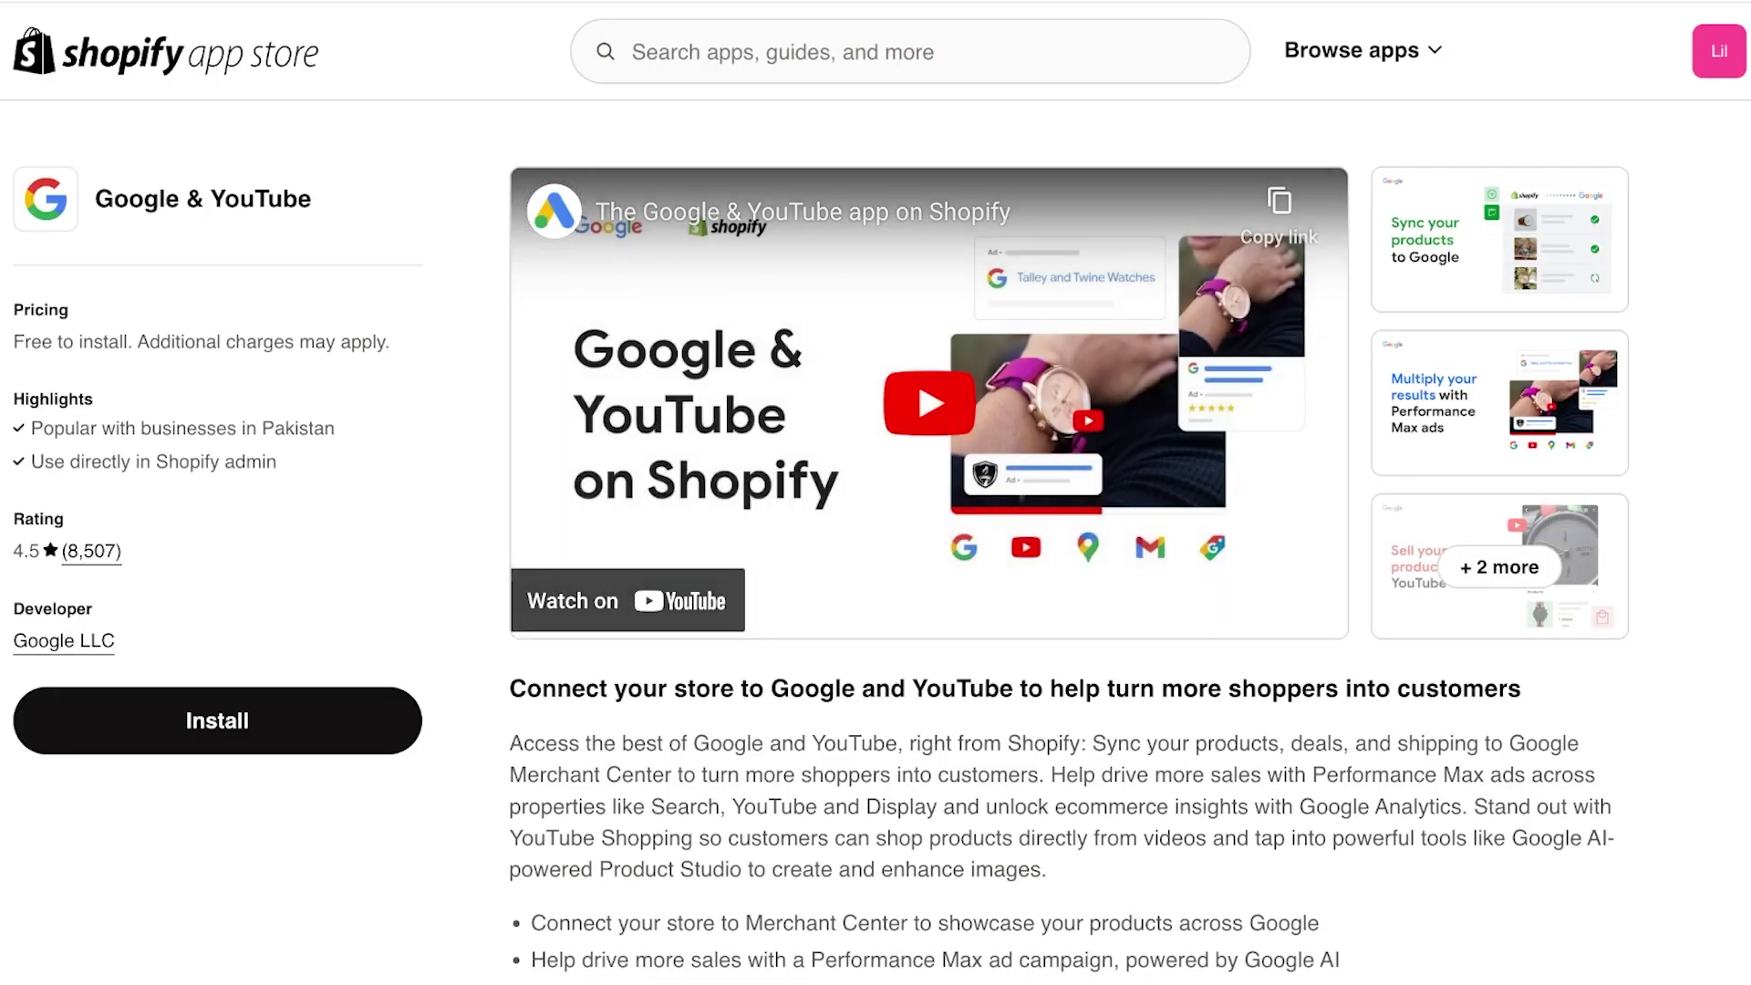
left_click(217, 720)
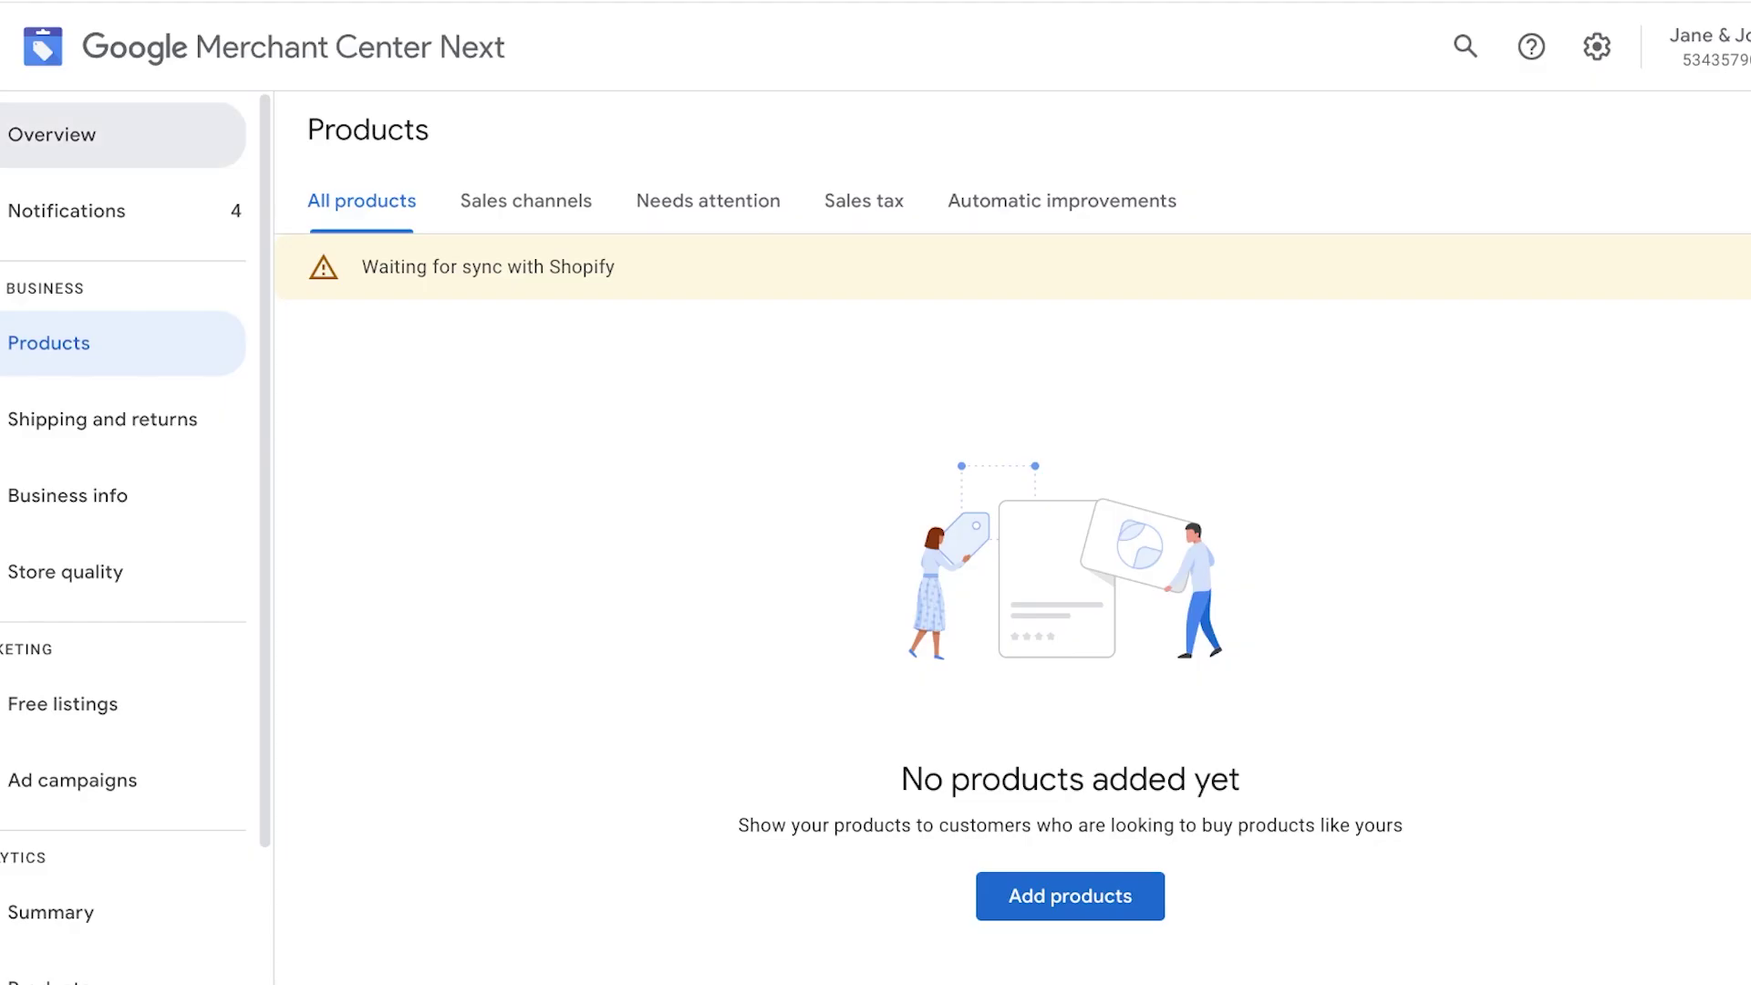
Open the overview page of Google Merchant Center
left_click(51, 133)
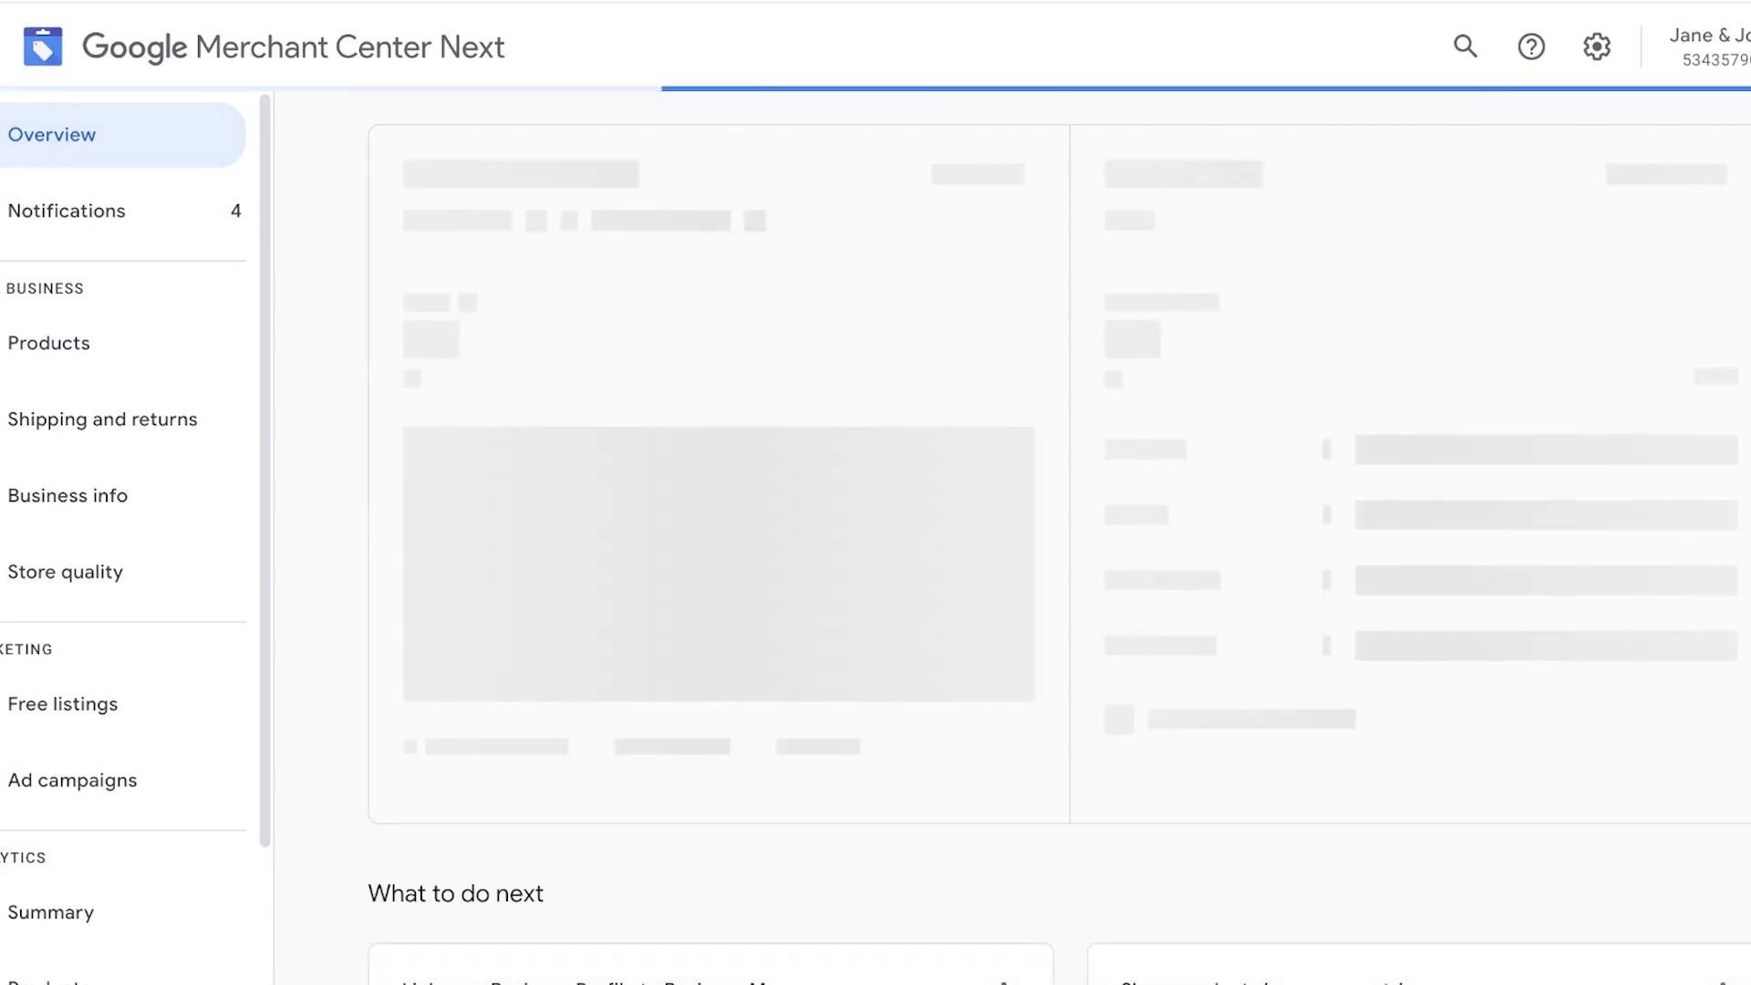